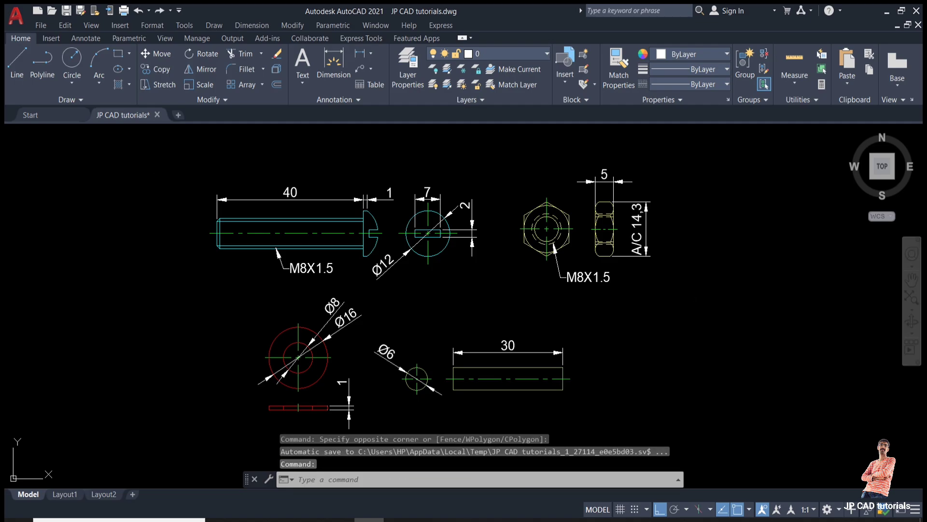
pyautogui.click(167, 159)
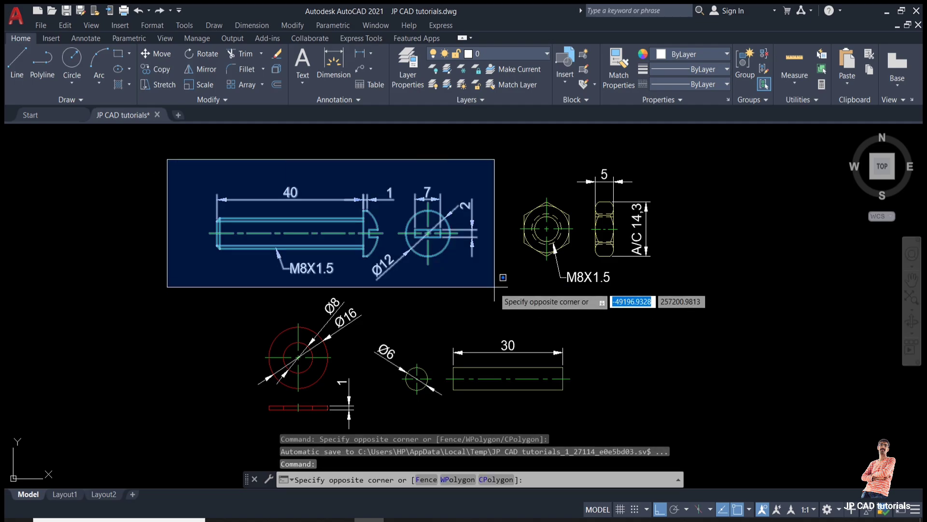
pyautogui.press('Escape')
pyautogui.scroll(-4, 505, 284)
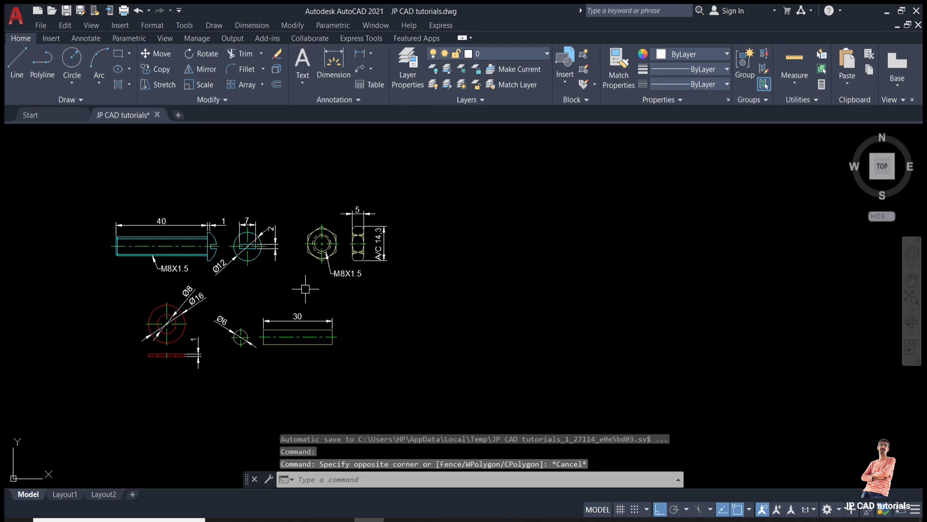
pyautogui.scroll(4, 306, 289)
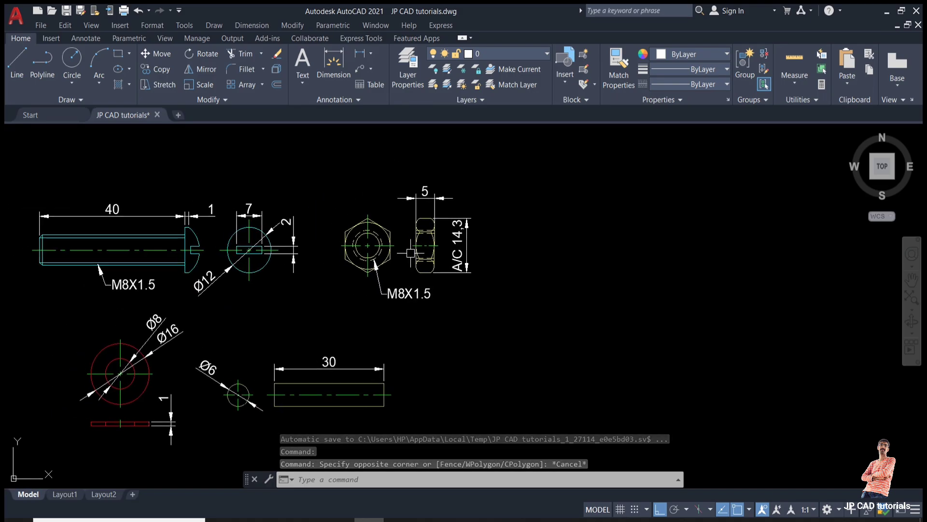
# Draw a horizontal line in the empty space beside the nut's side view as the screw's axis.
pyautogui.write('l')
pyautogui.press('Return')
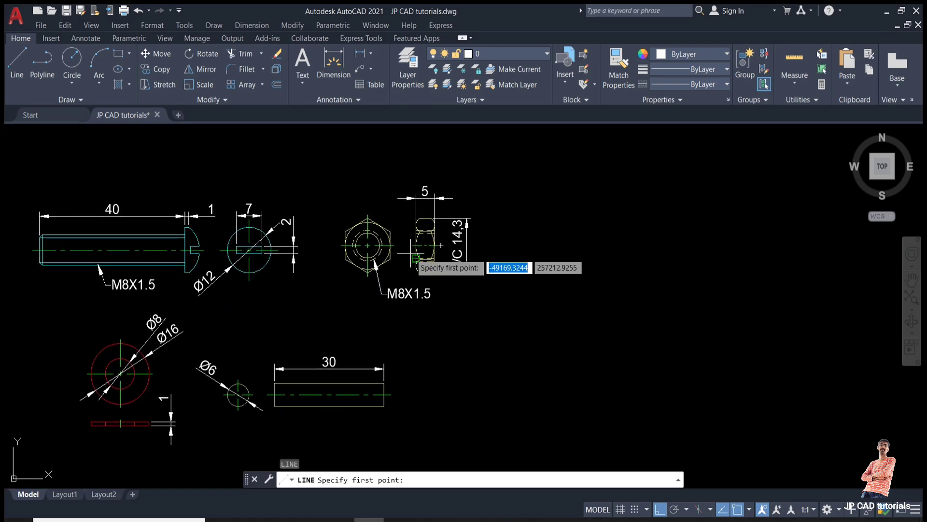
pyautogui.click(580, 269)
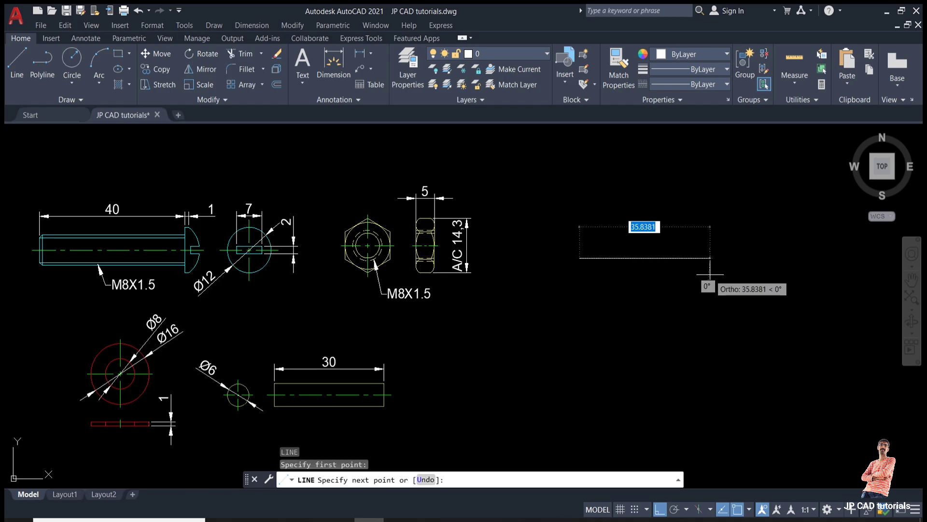
pyautogui.click(739, 275)
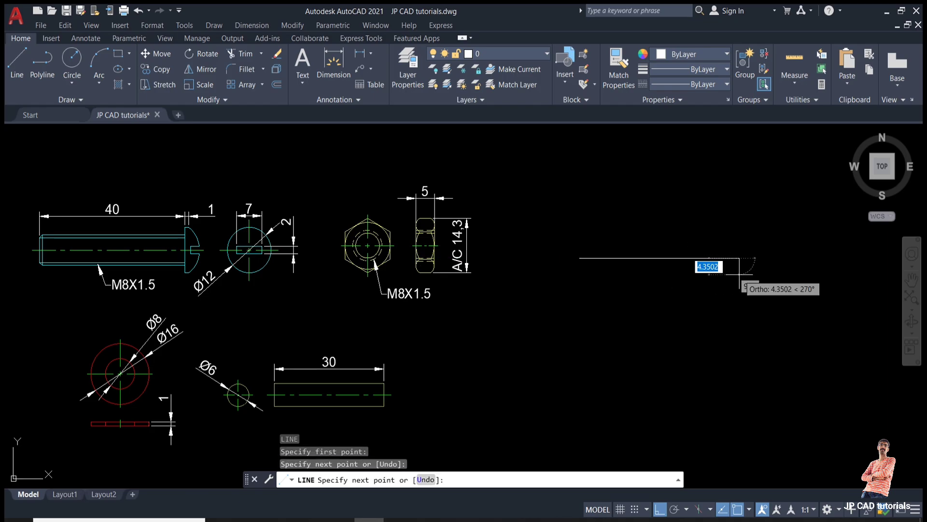
pyautogui.press('Escape')
pyautogui.press('Escape')
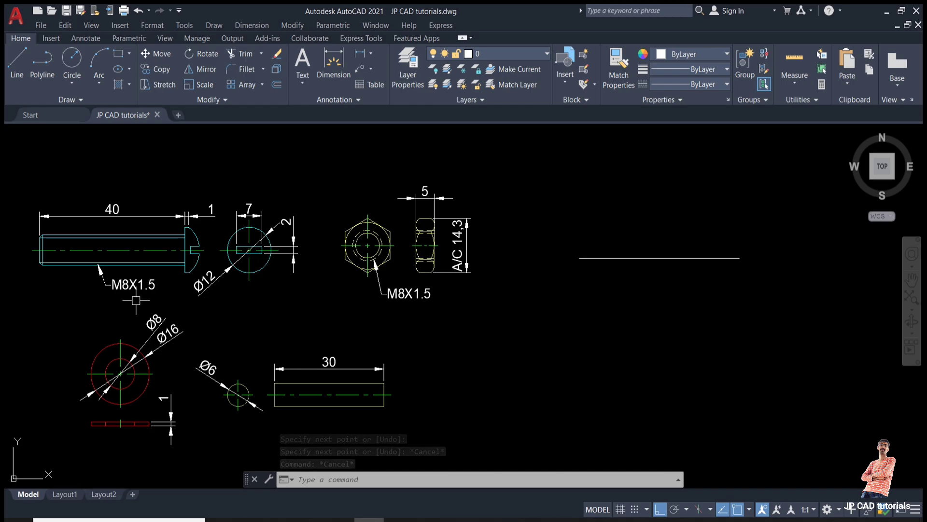
# Offset the horizontal axis line by 4 above and below to form the shaft edges.
pyautogui.press('Return')
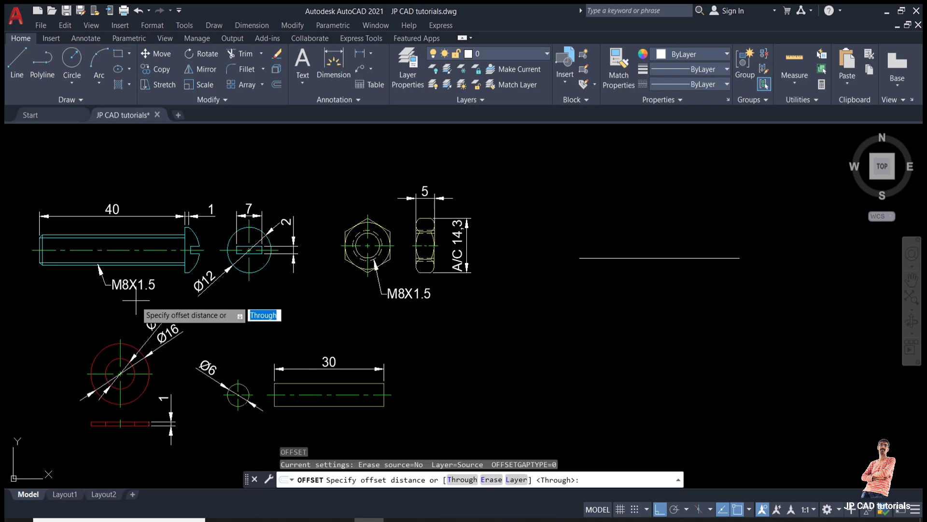
pyautogui.press('Return')
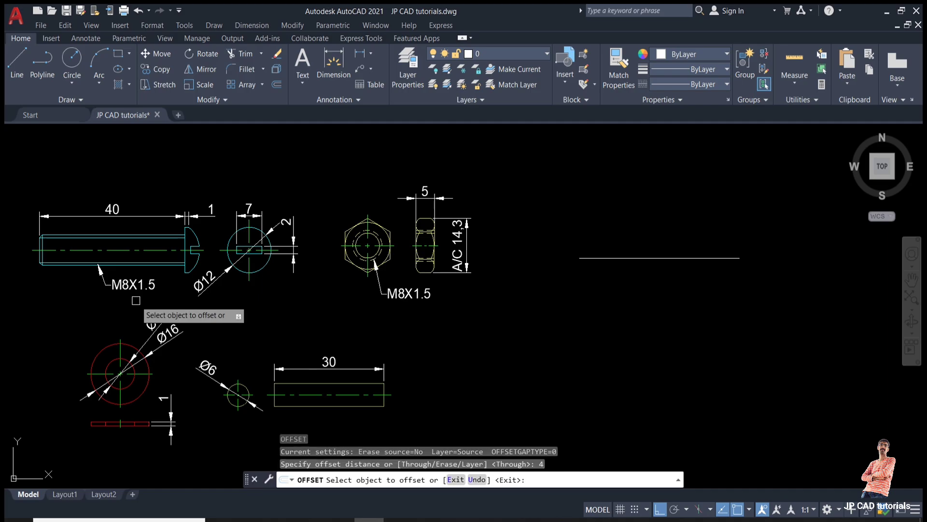
pyautogui.click(659, 258)
pyautogui.click(661, 232)
pyautogui.click(662, 257)
pyautogui.click(658, 296)
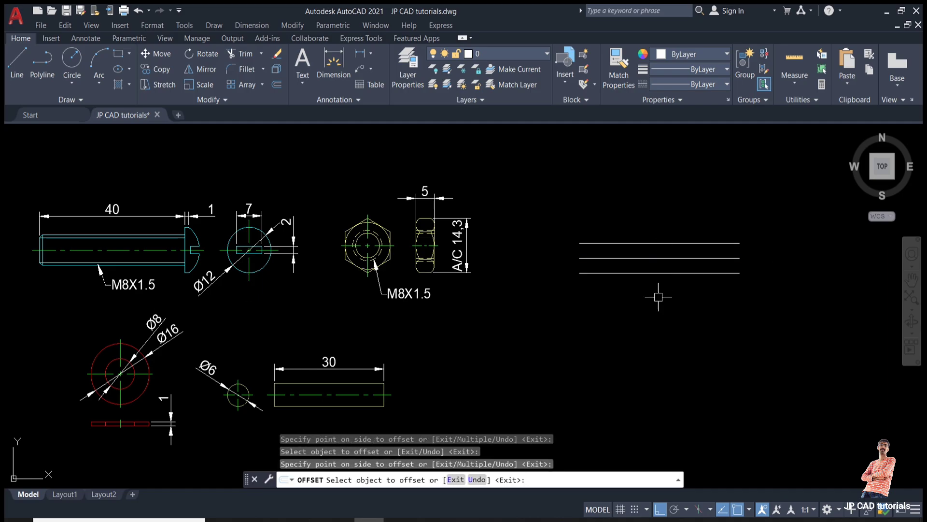
pyautogui.press('Escape')
pyautogui.press('Escape')
# Close the shaft's free end with a vertical line joining the lower and upper edge endpoints.
pyautogui.write('l')
pyautogui.press('Return')
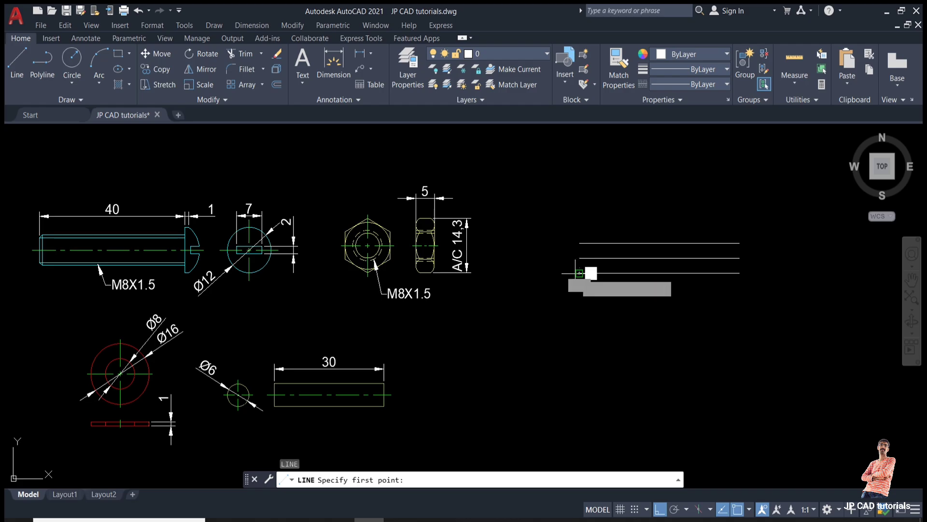
pyautogui.click(580, 273)
pyautogui.click(579, 243)
pyautogui.press('Escape')
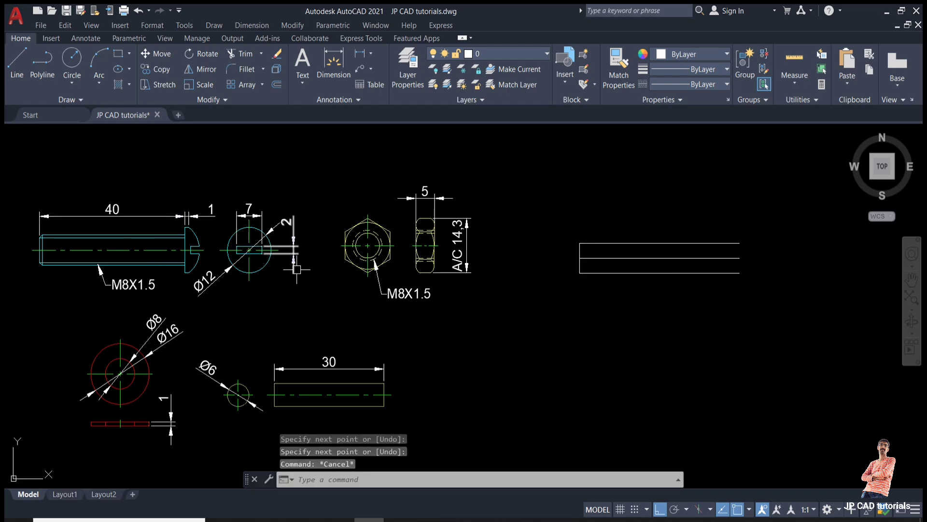
# Offset the shaft's vertical end line by 40 towards the head to mark the shaft length.
pyautogui.write('o')
pyautogui.press('Return')
pyautogui.write('40')
pyautogui.press('Return')
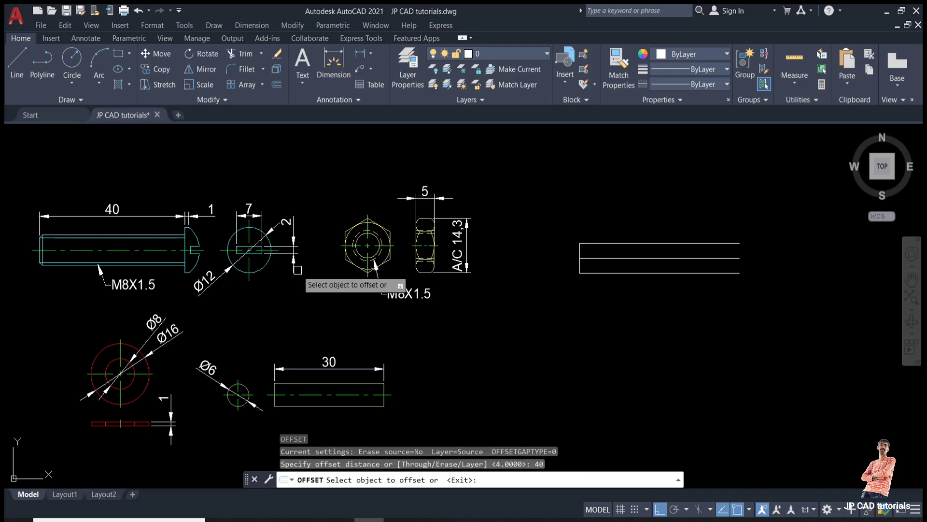
pyautogui.click(579, 248)
pyautogui.click(650, 250)
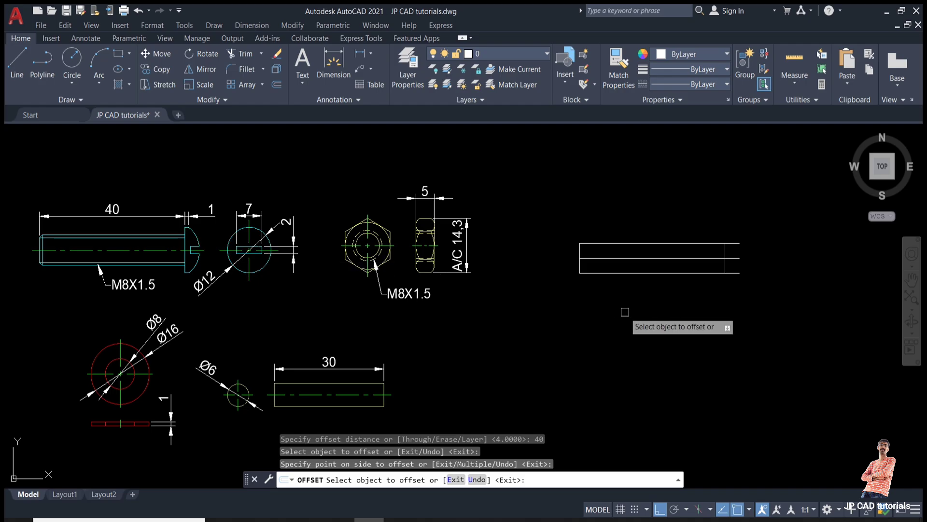
pyautogui.press('Escape')
# Offset the vertical line at the head end outward by 1 for the head's rim thickness.
pyautogui.press('Return')
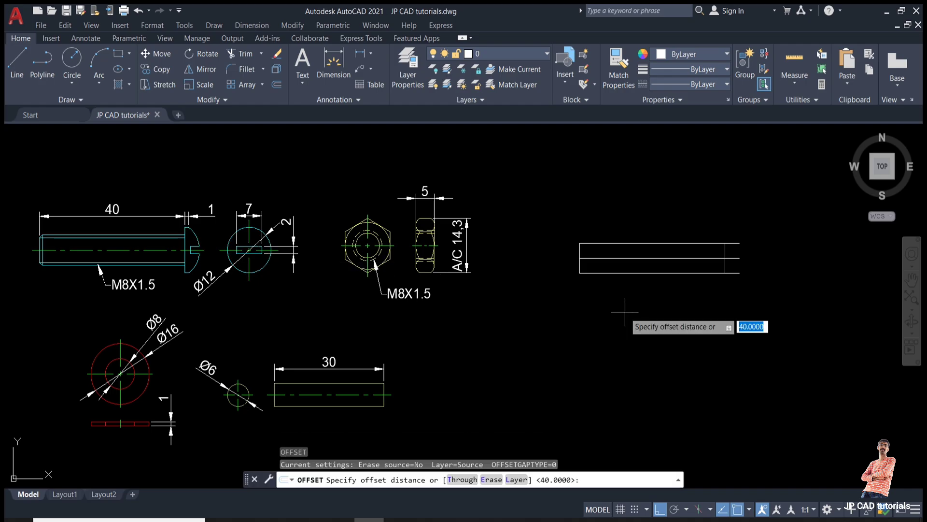
pyautogui.press('Return')
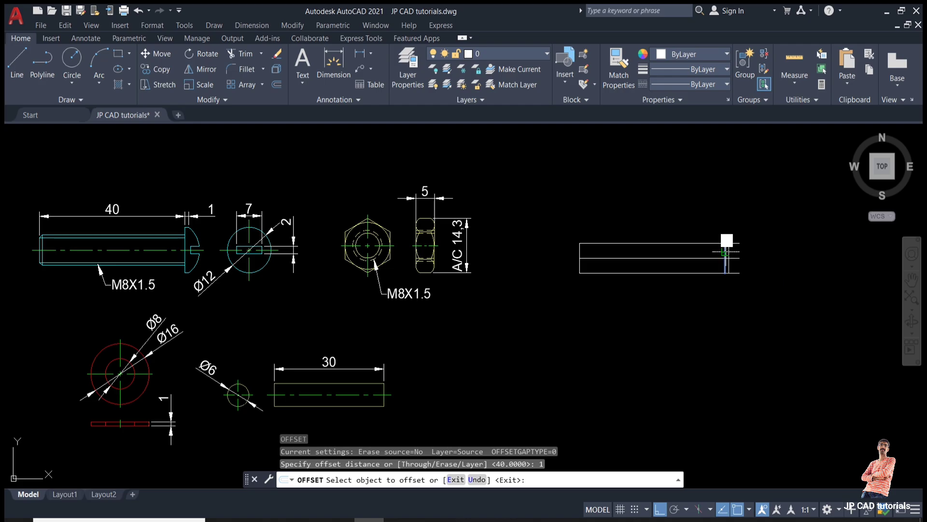
pyautogui.click(726, 243)
pyautogui.click(759, 252)
pyautogui.press('Escape')
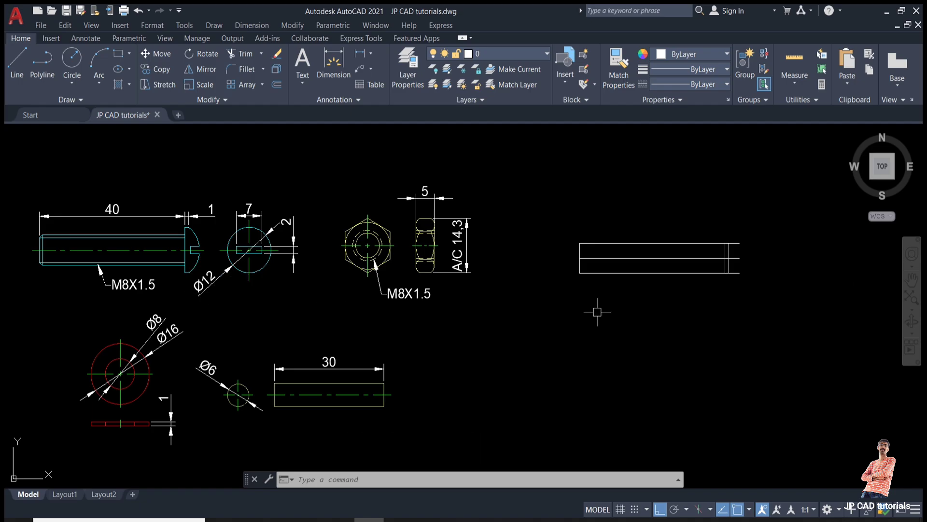
# Offset the axis line by 6 above and below to mark the head's diameter.
pyautogui.write('o')
pyautogui.press('Return')
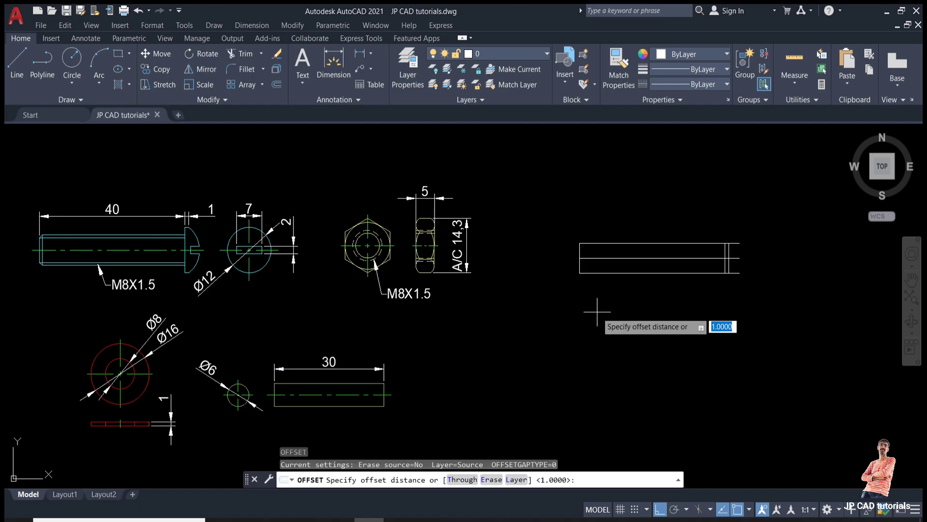
pyautogui.write('6')
pyautogui.press('Return')
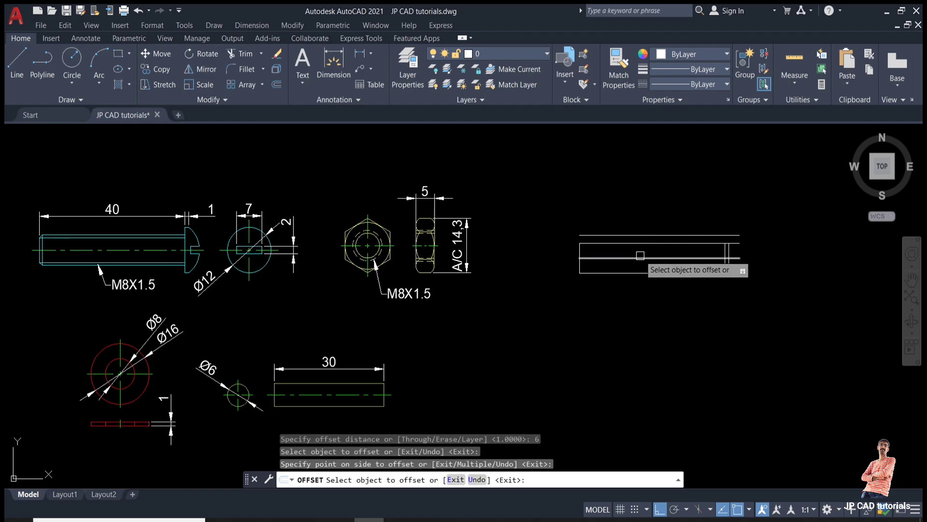
pyautogui.click(638, 258)
pyautogui.click(640, 290)
pyautogui.press('Escape')
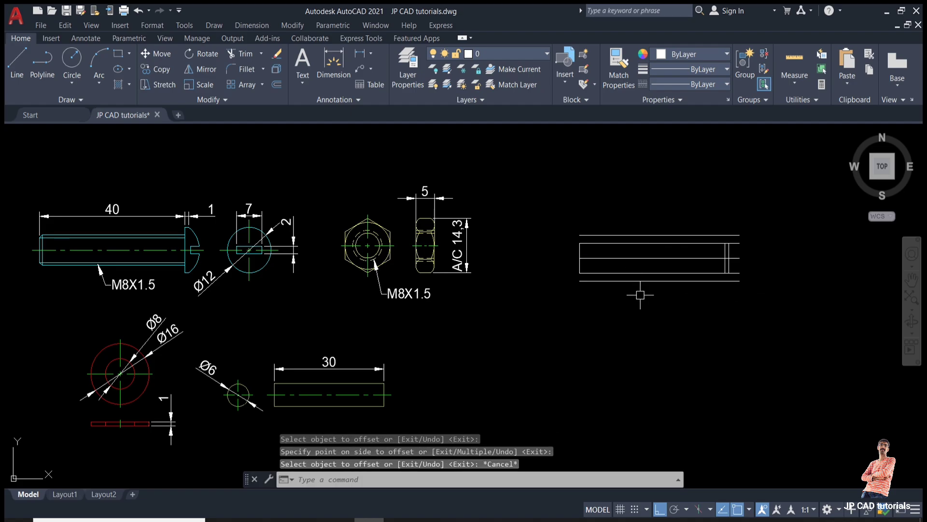
# Extend both vertical head lines up and down to the outermost horizontal lines.
pyautogui.write('ex')
pyautogui.press('Return')
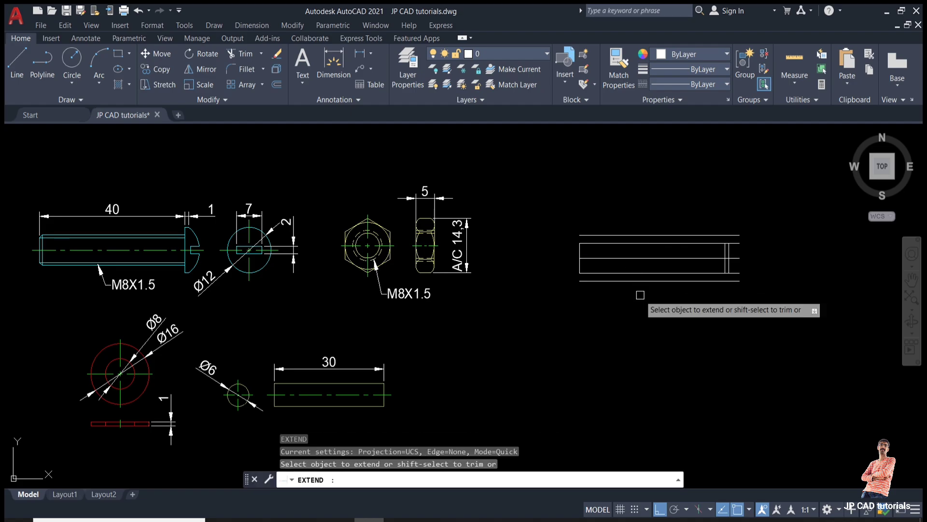
pyautogui.scroll(2, 740, 254)
pyautogui.moveTo(736, 248); pyautogui.dragTo(695, 247)
pyautogui.moveTo(734, 276); pyautogui.dragTo(690, 275)
pyautogui.moveTo(691, 275); pyautogui.dragTo(731, 272)
pyautogui.press('Escape')
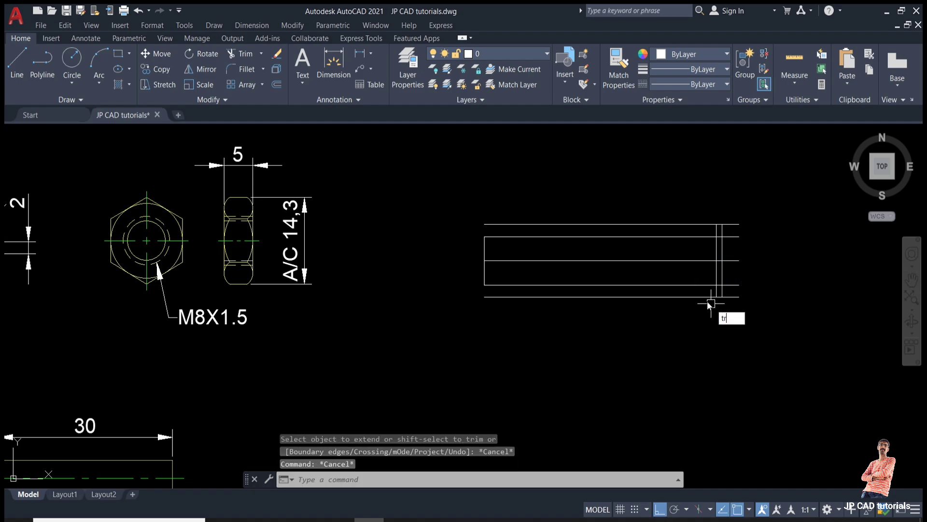
# Trim the outermost horizontal lines on both sides of the head rim, keeping only the segments between its vertical lines.
pyautogui.write('tr')
pyautogui.press('Return')
pyautogui.click(709, 296)
pyautogui.click(701, 224)
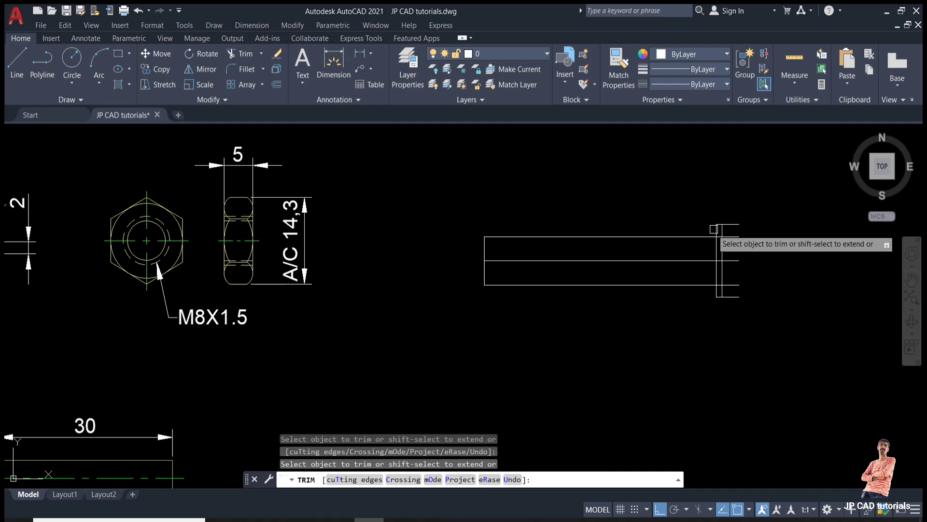
pyautogui.click(732, 224)
pyautogui.click(733, 296)
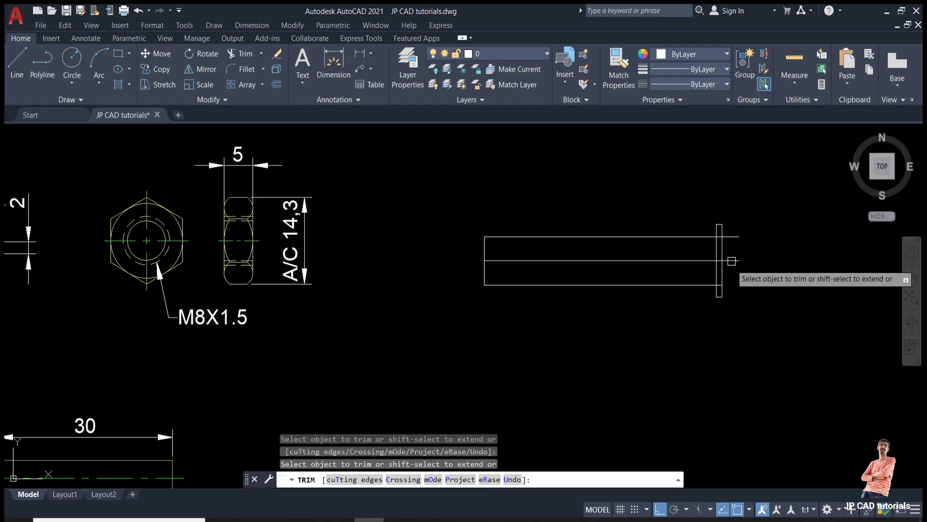
# Trim the upper and lower shaft edges back to the inner vertical line of the head rim.
pyautogui.scroll(4, 728, 244)
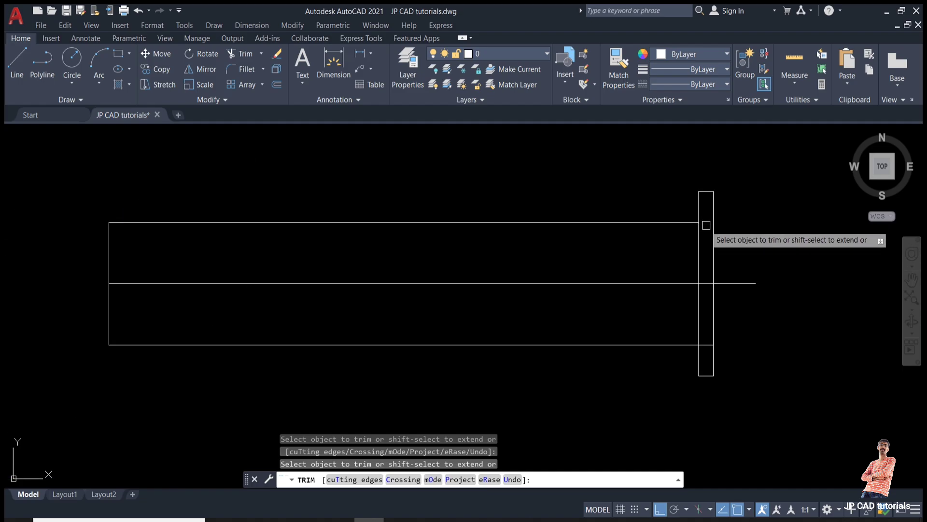
pyautogui.scroll(-4, 719, 272)
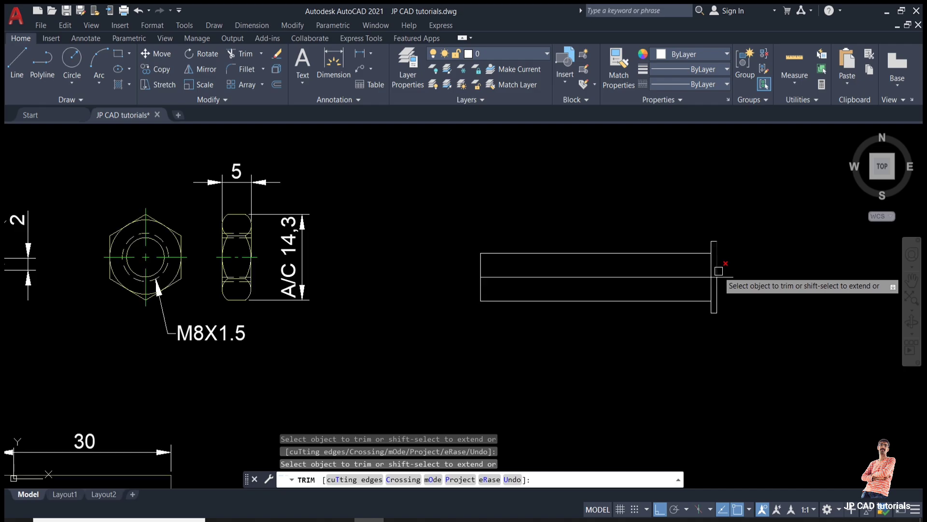
pyautogui.scroll(-2, 719, 270)
pyautogui.press('Escape')
pyautogui.press('Escape')
pyautogui.scroll(2, 181, 263)
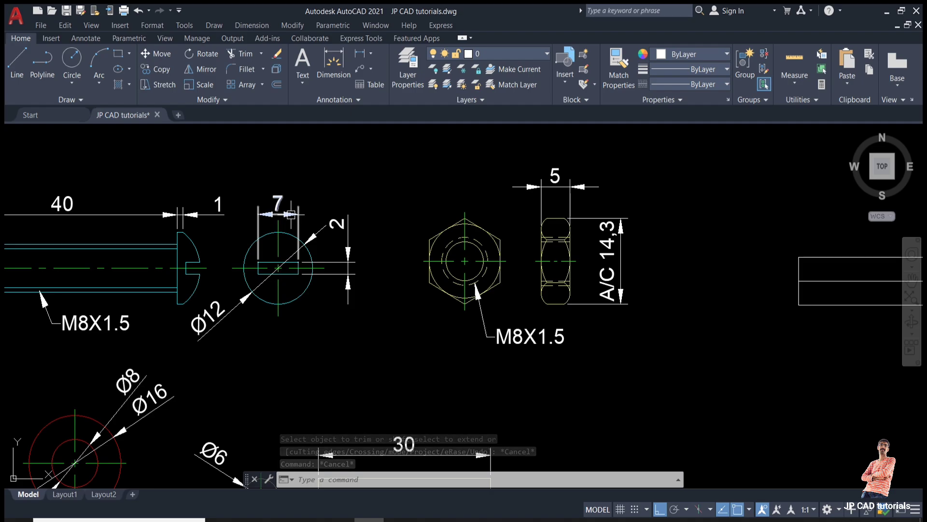
pyautogui.click(359, 53)
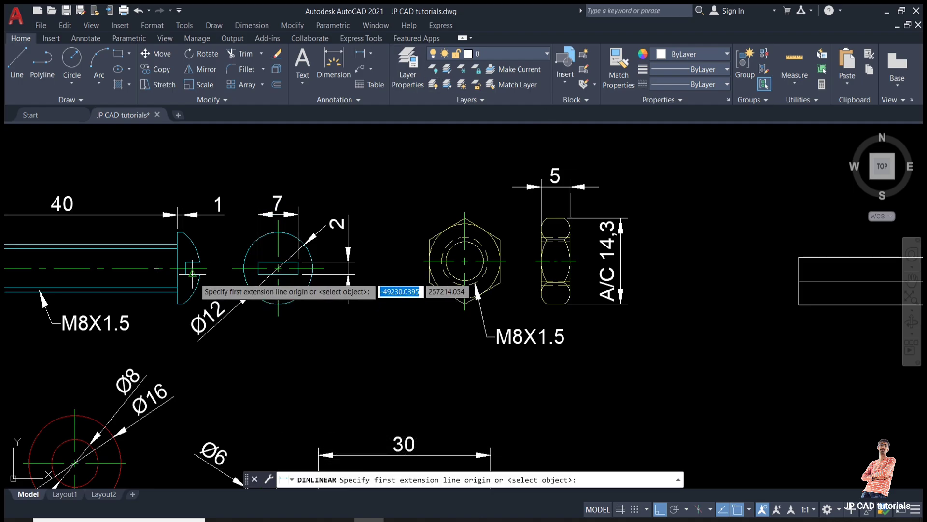
pyautogui.scroll(2, 193, 273)
pyautogui.press('Escape')
# Try to extend the lower slot edge and the adjoining head arc of the reference screw until they meet.
pyautogui.write('e')
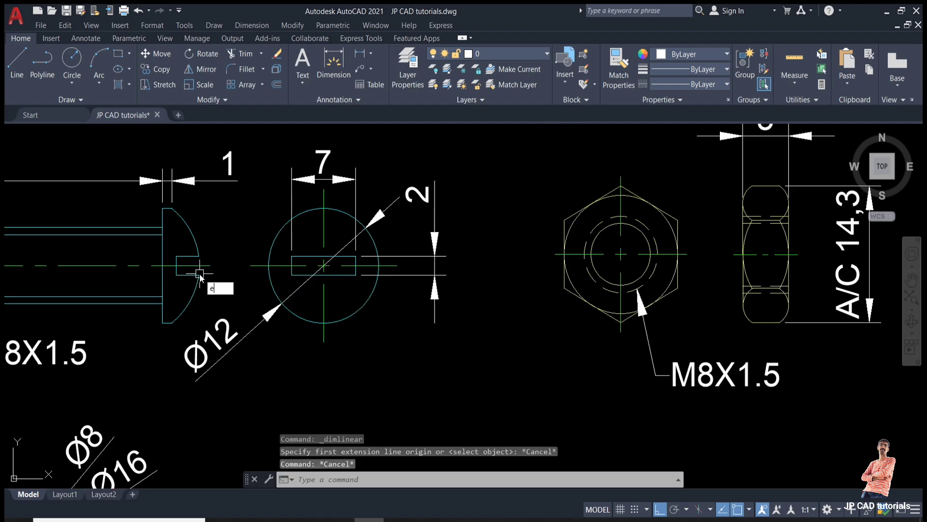
pyautogui.write('x')
pyautogui.press('Return')
pyautogui.click(200, 275)
pyautogui.click(196, 289)
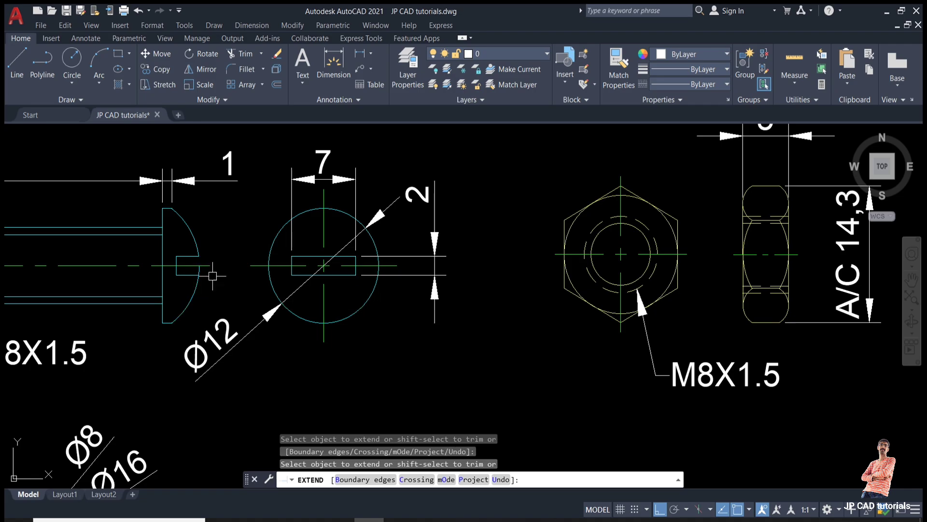
pyautogui.press('Escape')
pyautogui.press('Escape')
# Measure the horizontal depth of the reference screw's rounded head with a temporary linear dimension.
pyautogui.click(367, 56)
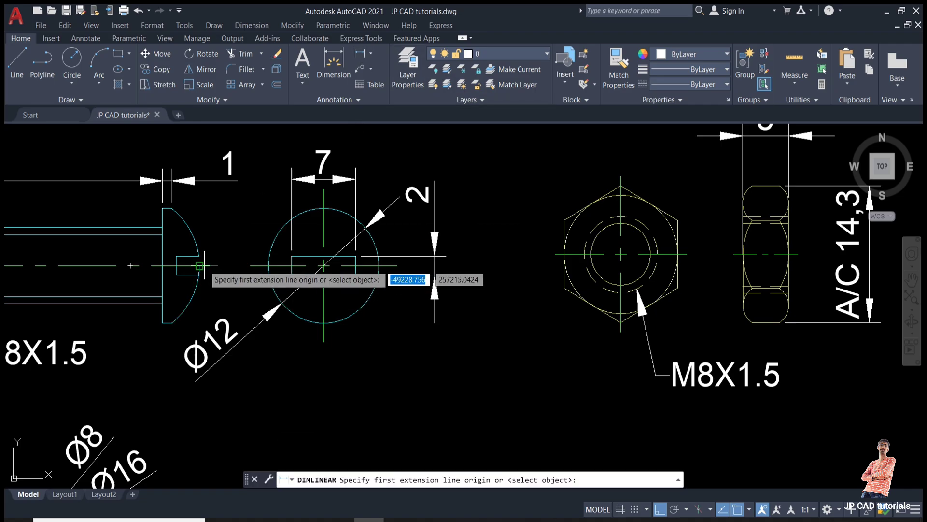
pyautogui.click(198, 265)
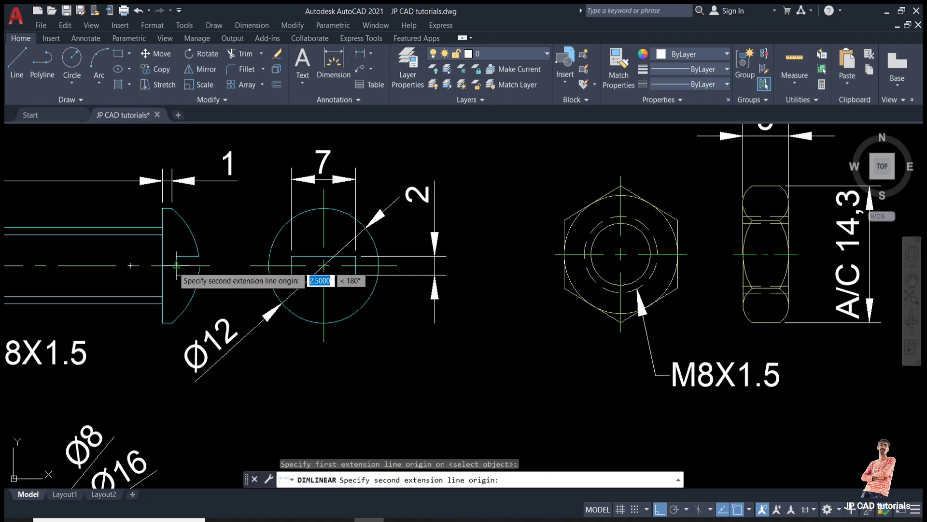
pyautogui.click(170, 203)
pyautogui.press('Escape')
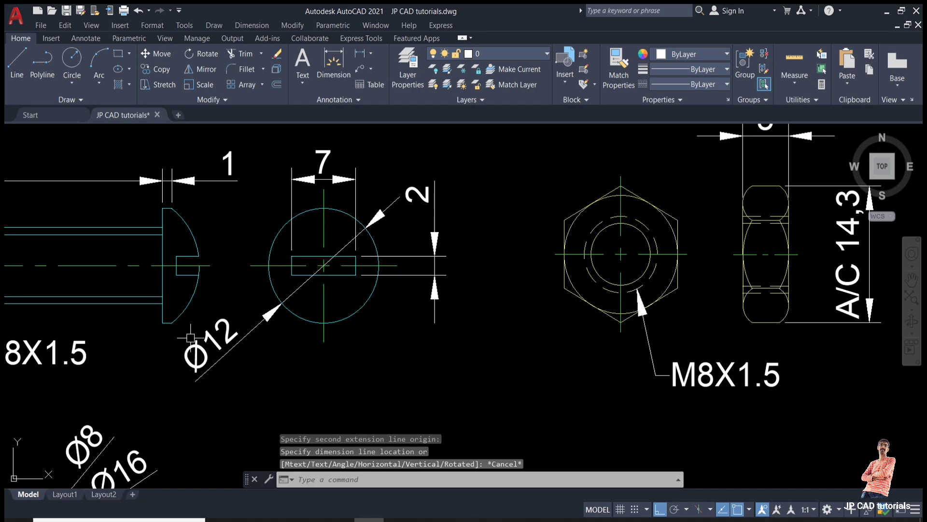
# Offset the outer vertical line of the redrawn screw's head rim by 3, away from the shaft.
pyautogui.scroll(-1, 190, 335)
pyautogui.scroll(-1, 405, 303)
pyautogui.moveTo(547, 297); pyautogui.dragTo(469, 283, button='middle')
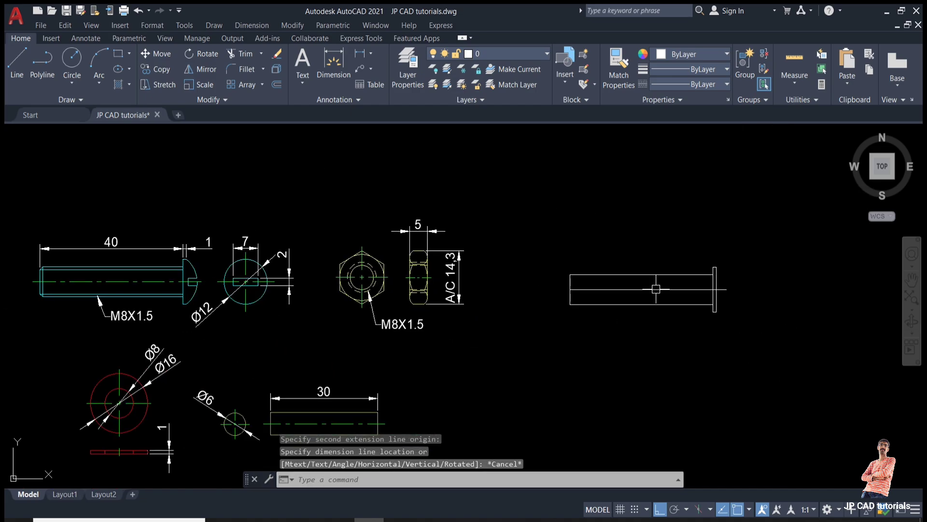
pyautogui.scroll(2, 705, 289)
pyautogui.moveTo(706, 290)
pyautogui.mouseDown(button='middle')
pyautogui.moveTo(861, 296)
pyautogui.moveTo(804, 297)
pyautogui.moveTo(686, 247)
pyautogui.mouseUp(button='middle')
pyautogui.scroll(-2, 857, 296)
pyautogui.write('o')
pyautogui.press('Return')
pyautogui.write('3')
pyautogui.press('Return')
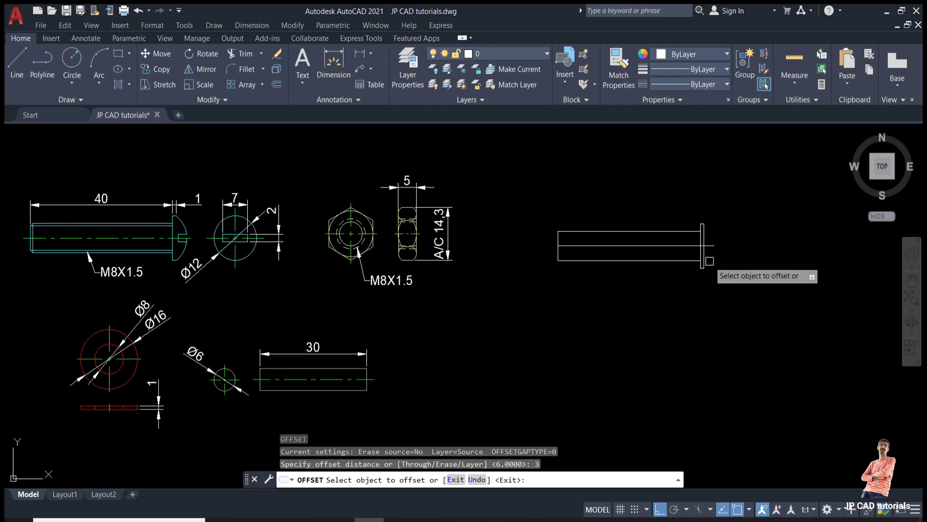
pyautogui.click(708, 257)
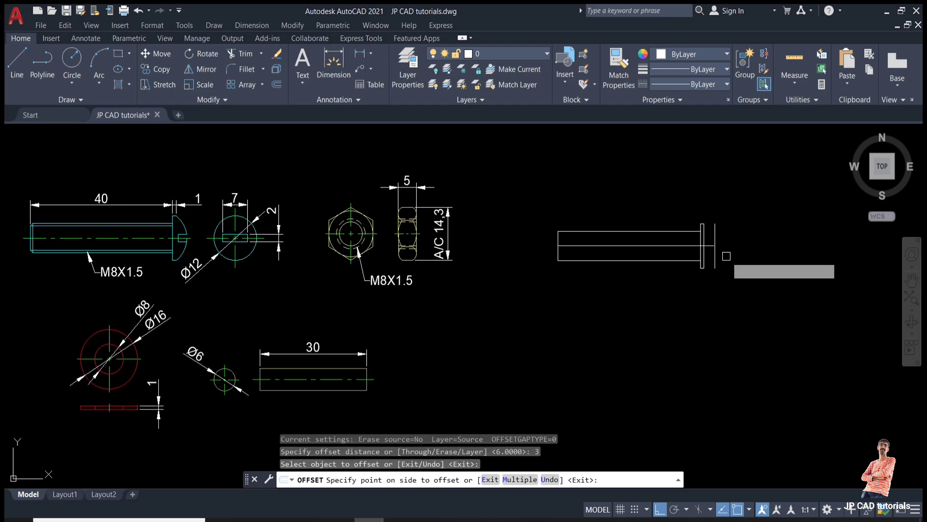
pyautogui.click(727, 256)
pyautogui.press('Escape')
pyautogui.press('Escape')
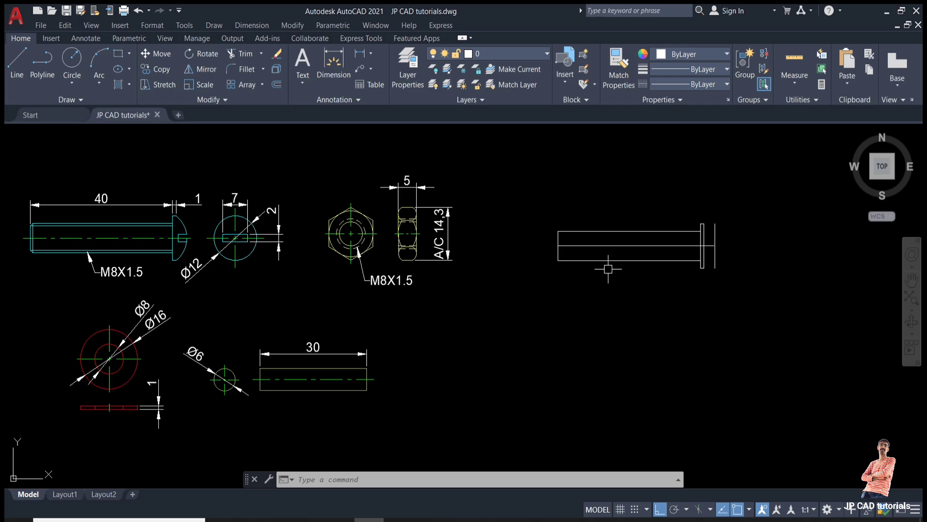
pyautogui.write('z')
pyautogui.press('Return')
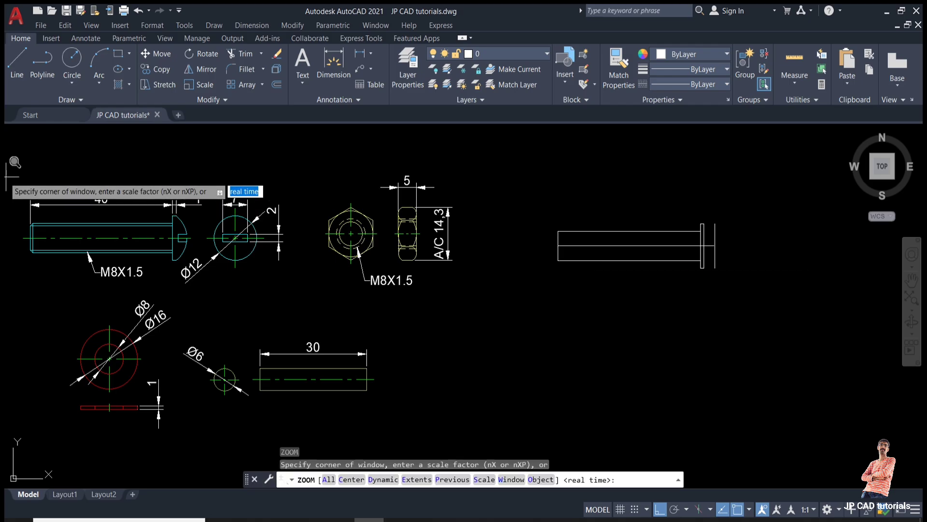
pyautogui.click(19, 150)
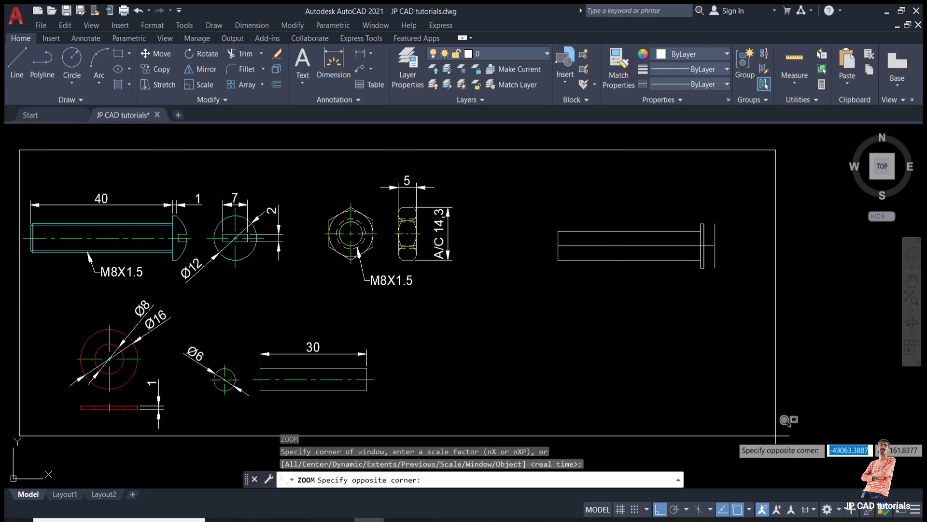
pyautogui.click(779, 403)
pyautogui.press('Escape')
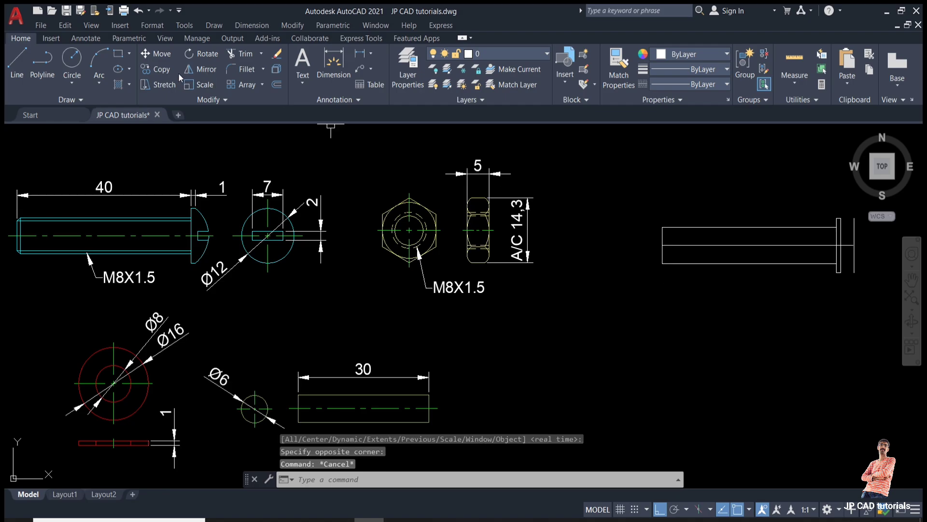
pyautogui.write('a')
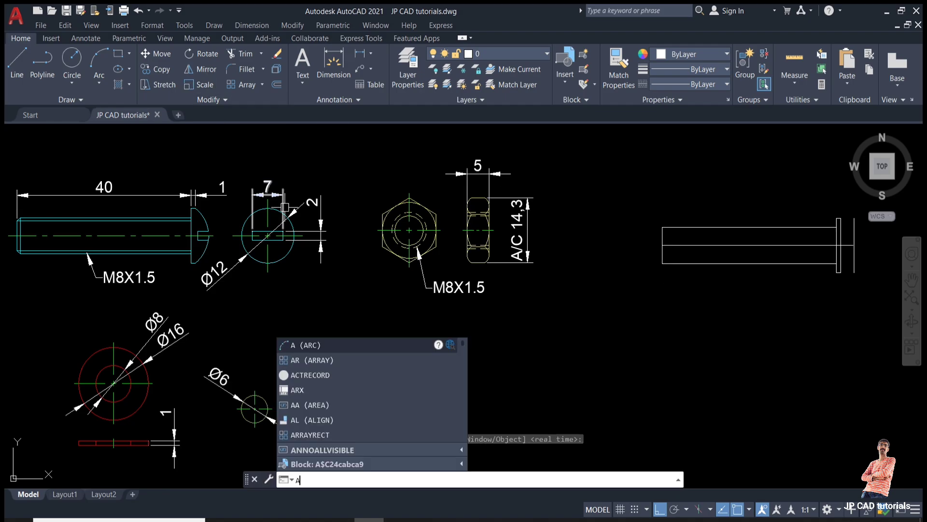
pyautogui.press('Return')
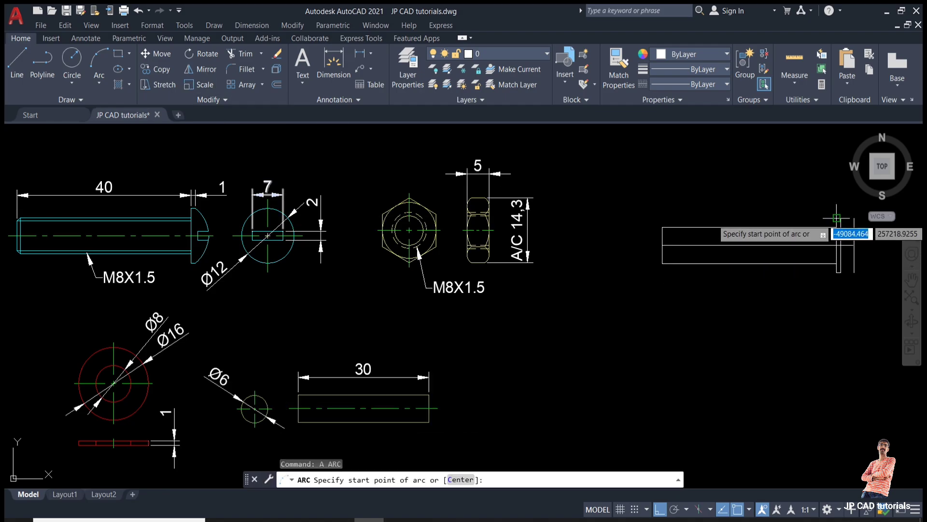
pyautogui.click(854, 245)
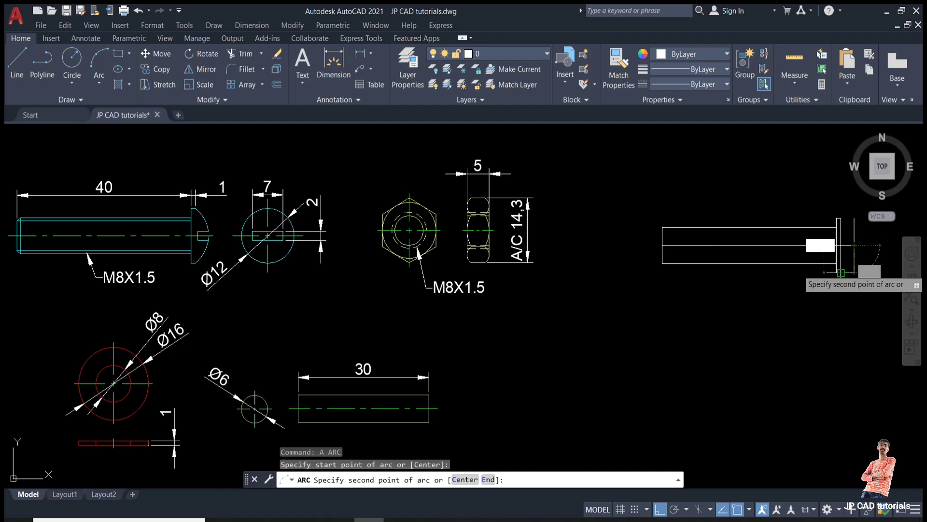
pyautogui.click(822, 300)
pyautogui.press('Escape')
# Draw a three-point arc from the rim's upper outer corner through the helper line's midpoint to the rim's lower outer corner.
pyautogui.press('Return')
pyautogui.scroll(3, 823, 270)
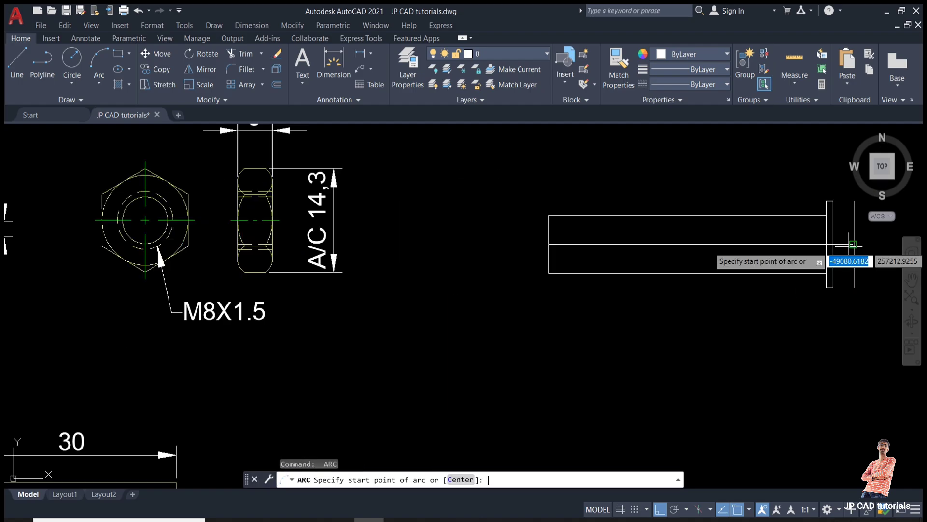
pyautogui.click(702, 228)
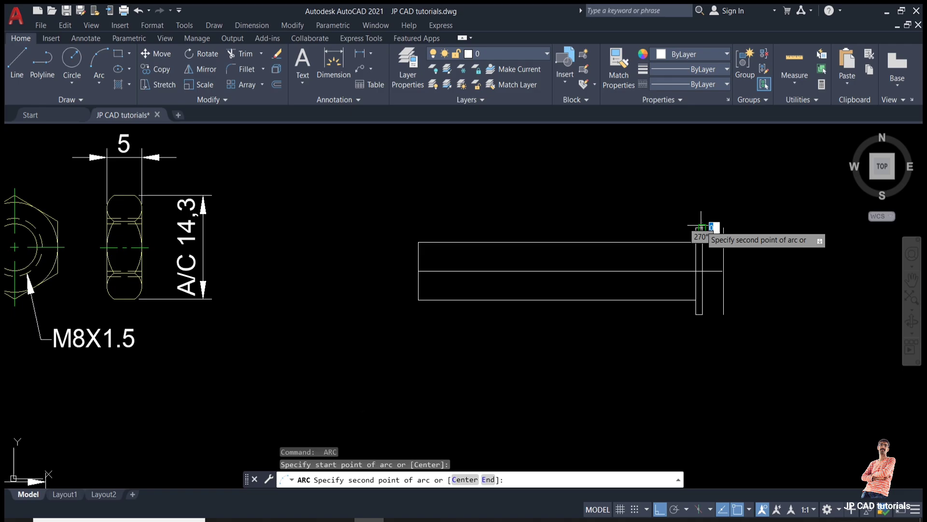
pyautogui.click(723, 271)
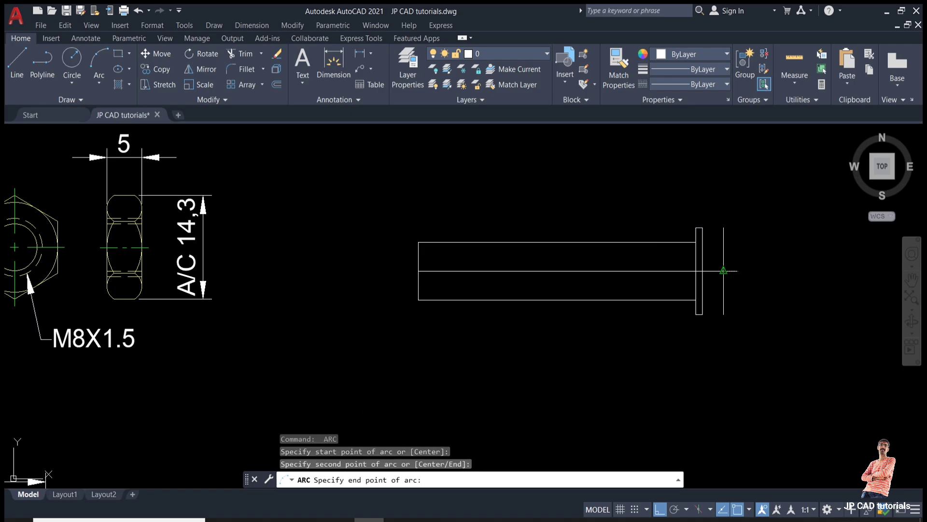
pyautogui.click(701, 314)
pyautogui.press('Escape')
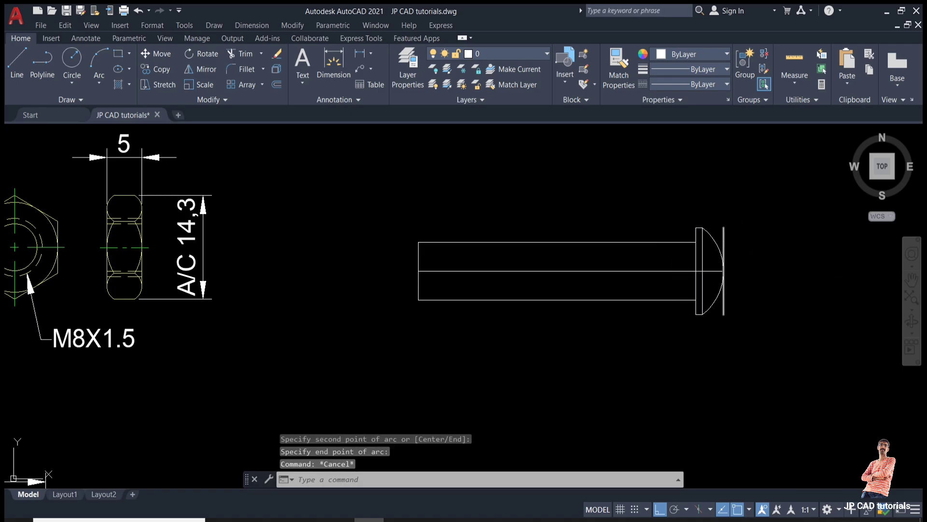
pyautogui.press('Escape')
# Erase the vertical helper line touching the crown of the rounded head.
pyautogui.press('Return')
pyautogui.click(724, 305)
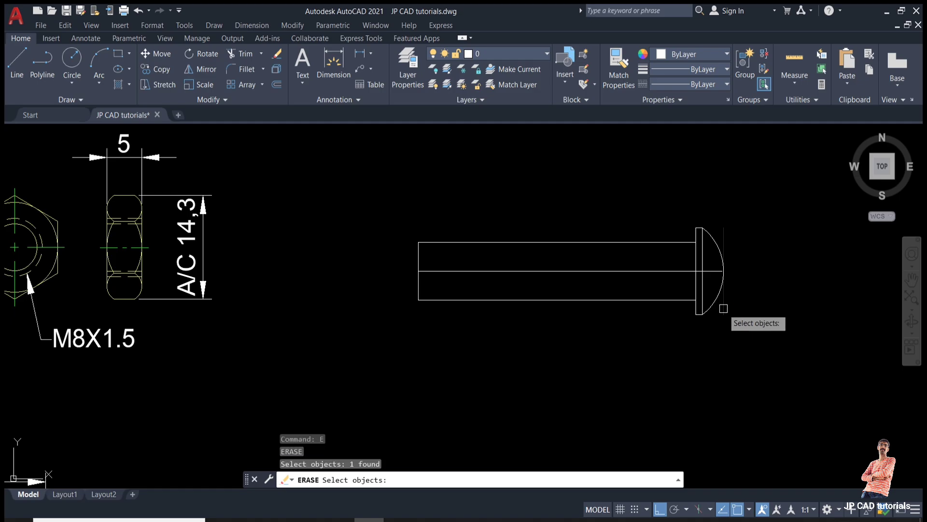
pyautogui.press('Return')
# Offset the redrawn screw's horizontal centre line by 1 both upward and downward to form the slot edges.
pyautogui.moveTo(179, 289); pyautogui.dragTo(424, 292, button='middle')
pyautogui.scroll(-4, 424, 291)
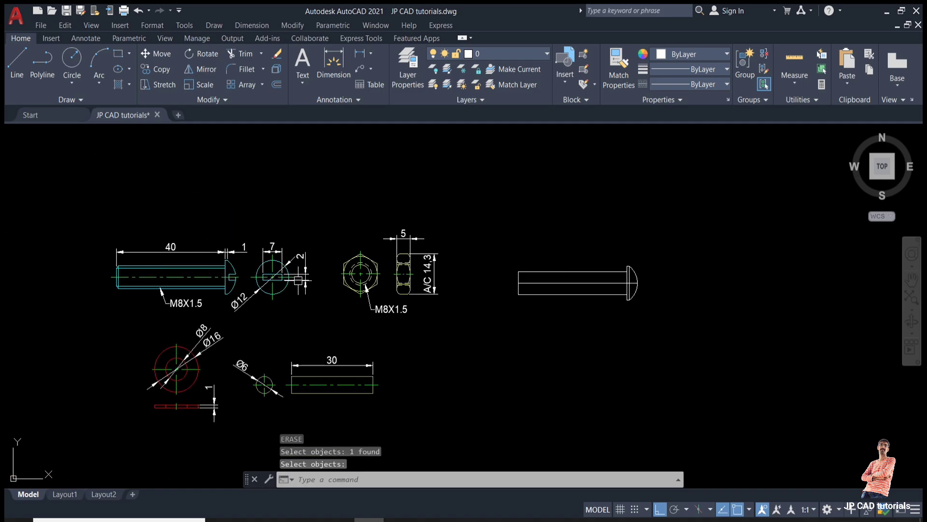
pyautogui.scroll(4, 201, 284)
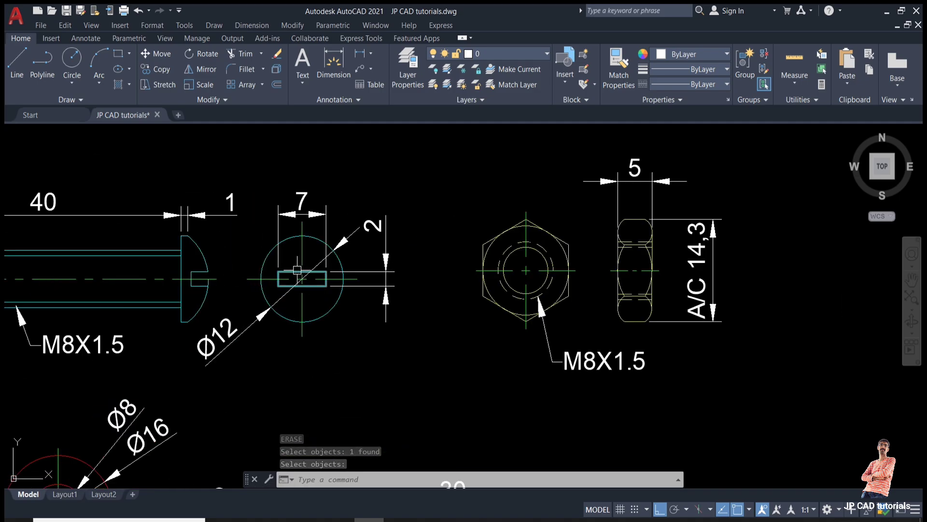
pyautogui.scroll(-2, 33, 277)
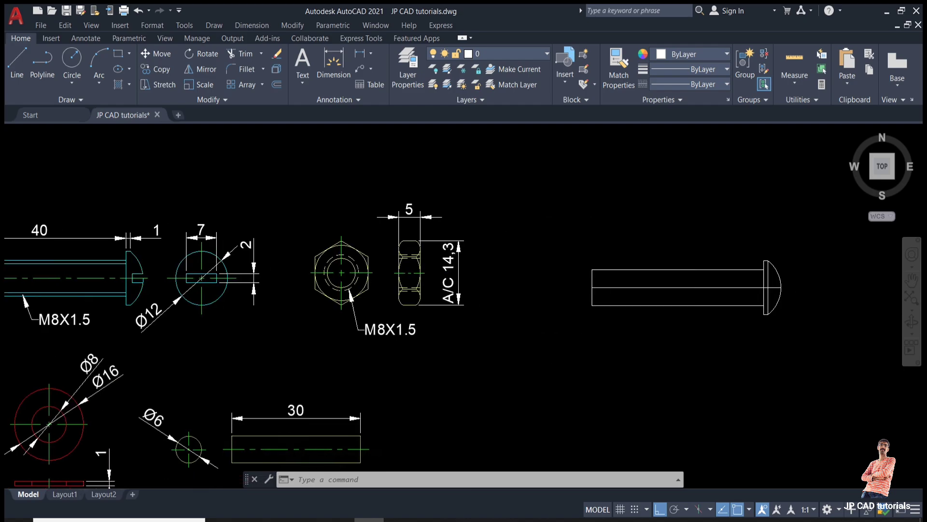
pyautogui.write('o')
pyautogui.press('Return')
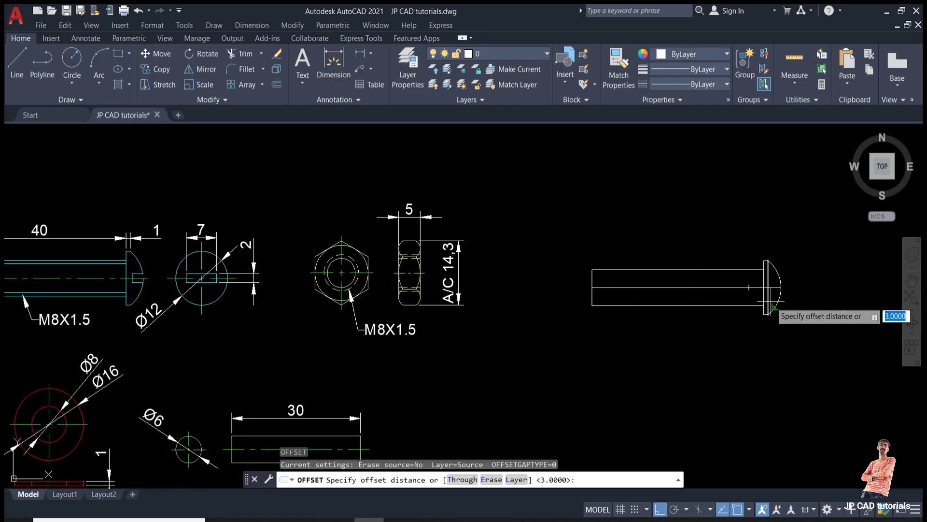
pyautogui.write('1')
pyautogui.press('Return')
pyautogui.scroll(2, 773, 300)
pyautogui.click(772, 280)
pyautogui.click(772, 277)
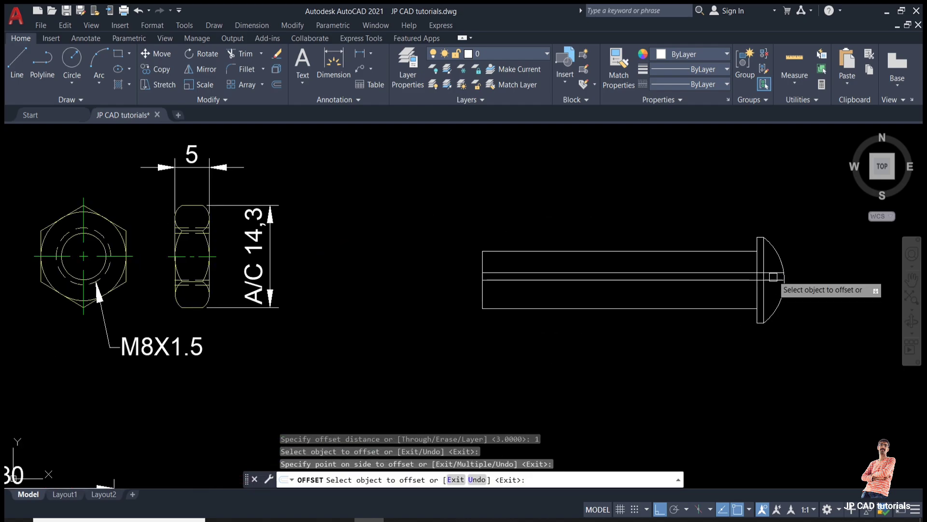
pyautogui.click(756, 333)
pyautogui.scroll(-2, 756, 333)
pyautogui.moveTo(391, 336); pyautogui.dragTo(596, 315, button='middle')
pyautogui.scroll(2, 355, 263)
pyautogui.press('Escape')
pyautogui.press('Escape')
pyautogui.press('Escape')
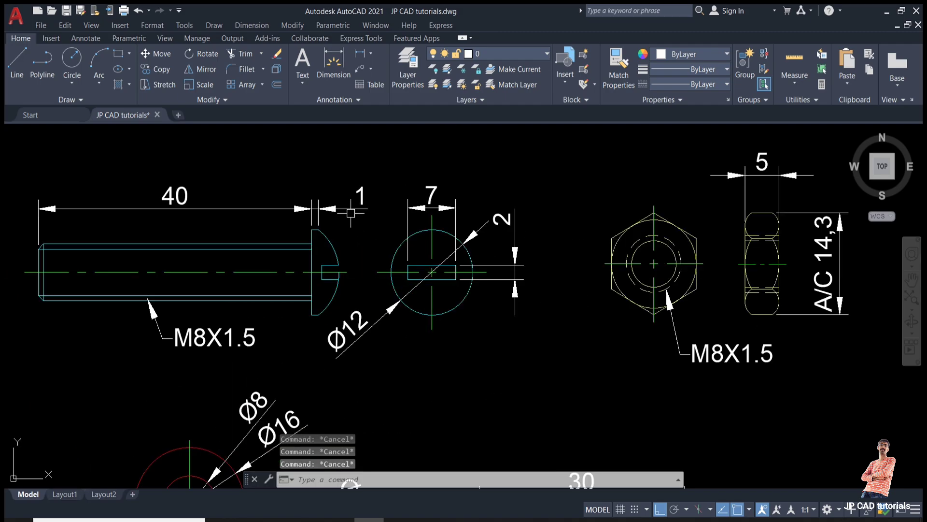
# Extend the lower head arc of the reference screw across the slot opening up to its centre line.
pyautogui.write('tr')
pyautogui.press('Return')
pyautogui.scroll(6, 338, 280)
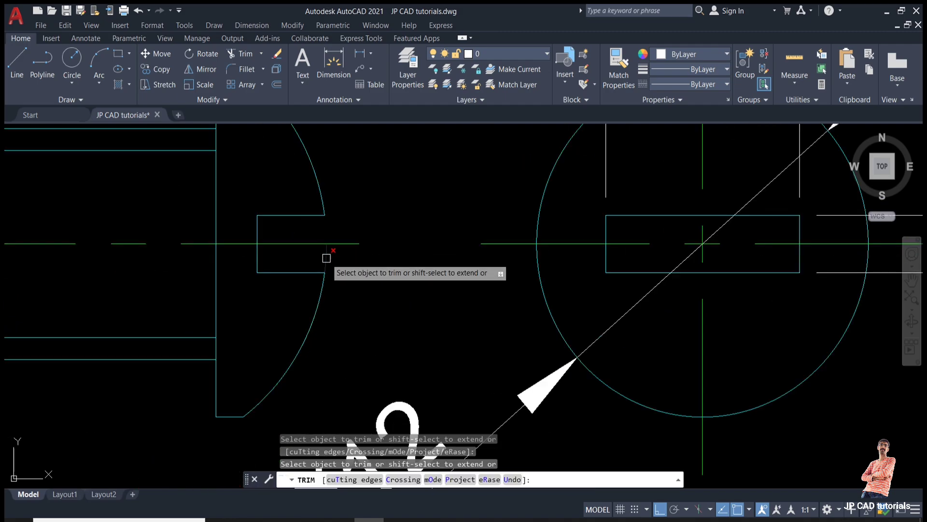
pyautogui.press('Escape')
pyautogui.press('Escape')
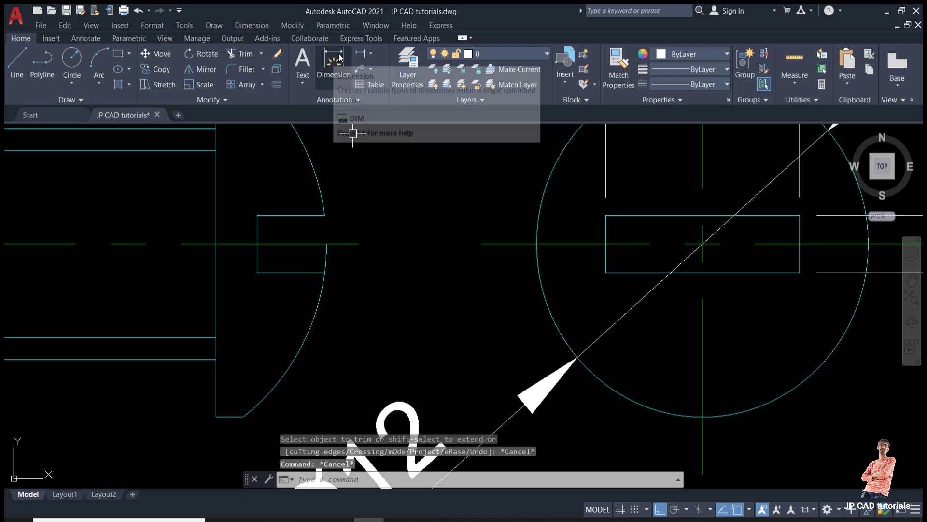
# Measure the slot depth of the reference screw head with a temporary linear dimension.
pyautogui.click(359, 52)
pyautogui.click(327, 243)
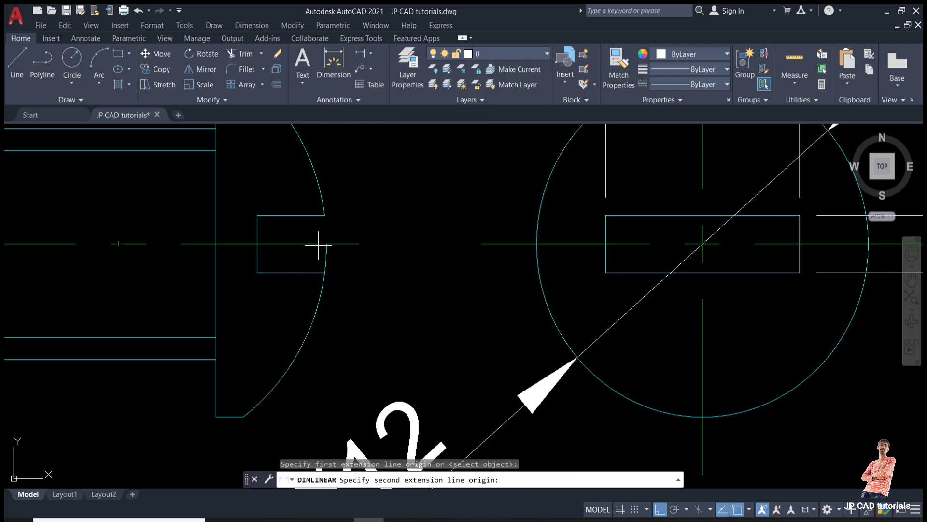
pyautogui.click(258, 273)
pyautogui.scroll(-2, 266, 298)
pyautogui.scroll(-5, 267, 298)
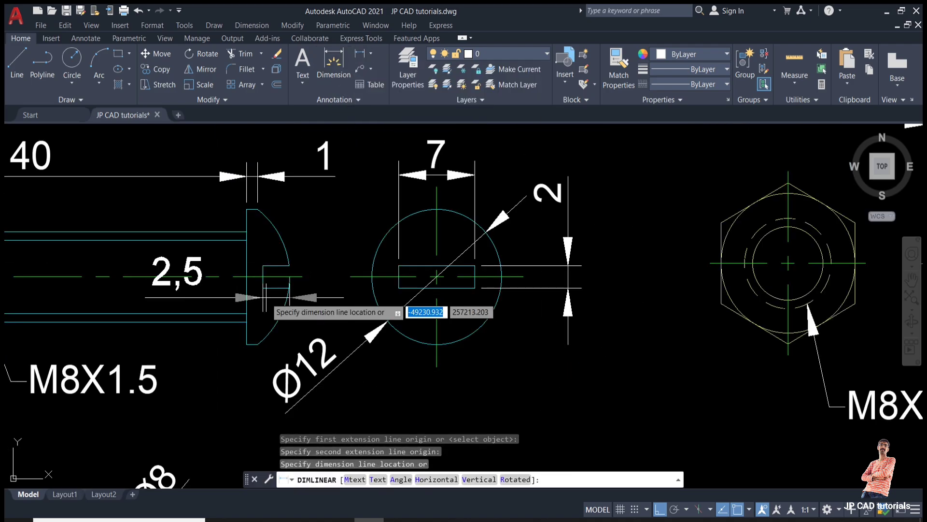
pyautogui.press('Escape')
pyautogui.moveTo(713, 292); pyautogui.dragTo(540, 289, button='middle')
pyautogui.scroll(4, 698, 299)
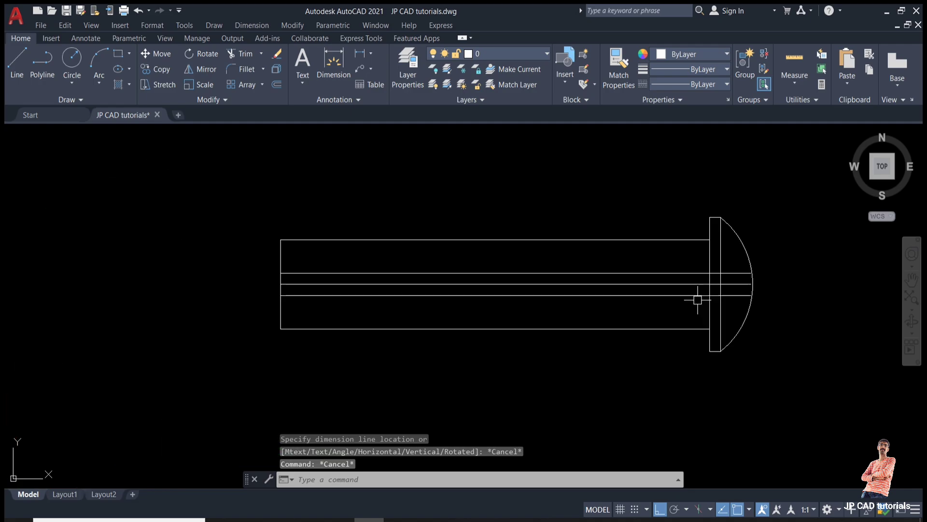
pyautogui.write('o')
pyautogui.press('Return')
pyautogui.write('2.')
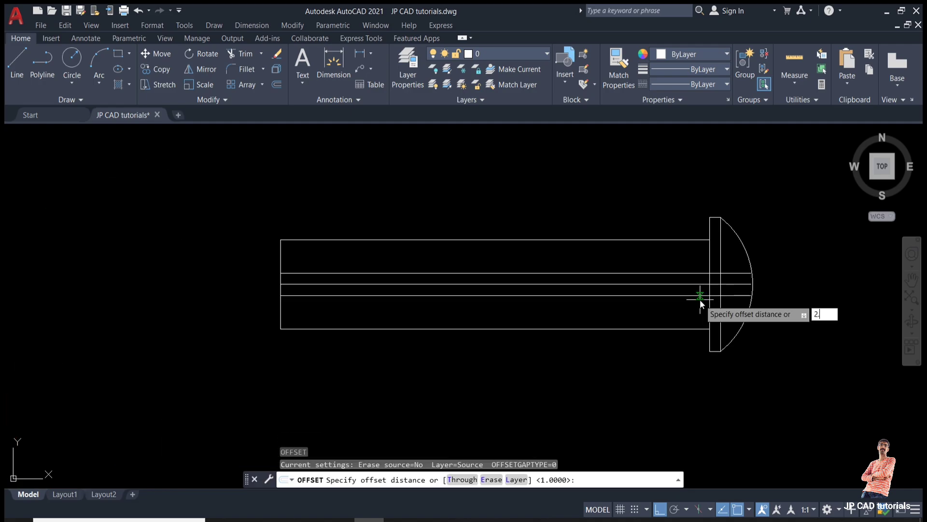
pyautogui.write('5')
pyautogui.press('Return')
pyautogui.press('Escape')
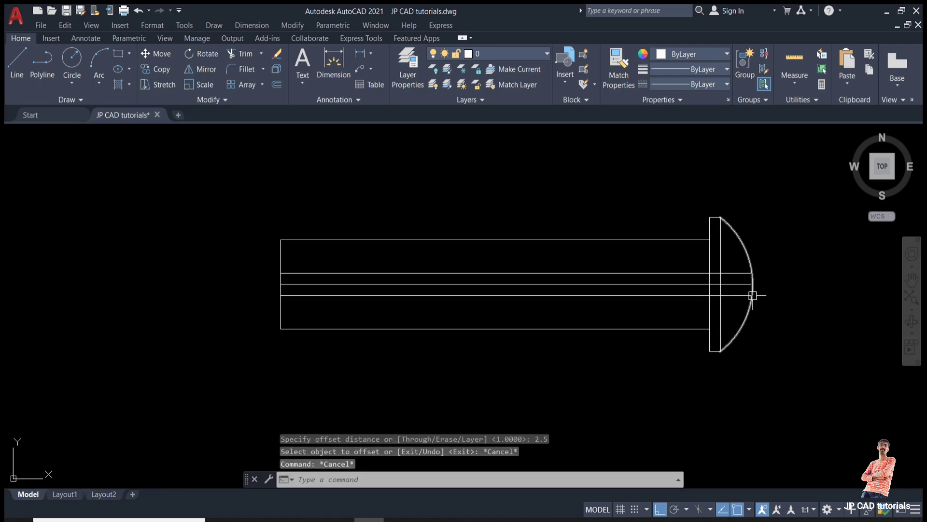
pyautogui.write('l')
pyautogui.press('Return')
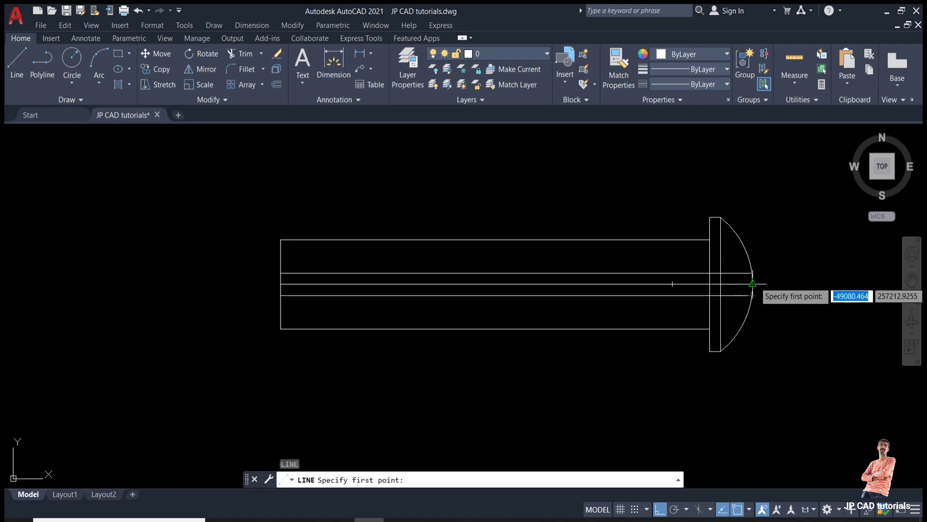
pyautogui.click(752, 284)
pyautogui.click(763, 416)
pyautogui.press('Escape')
pyautogui.press('Escape')
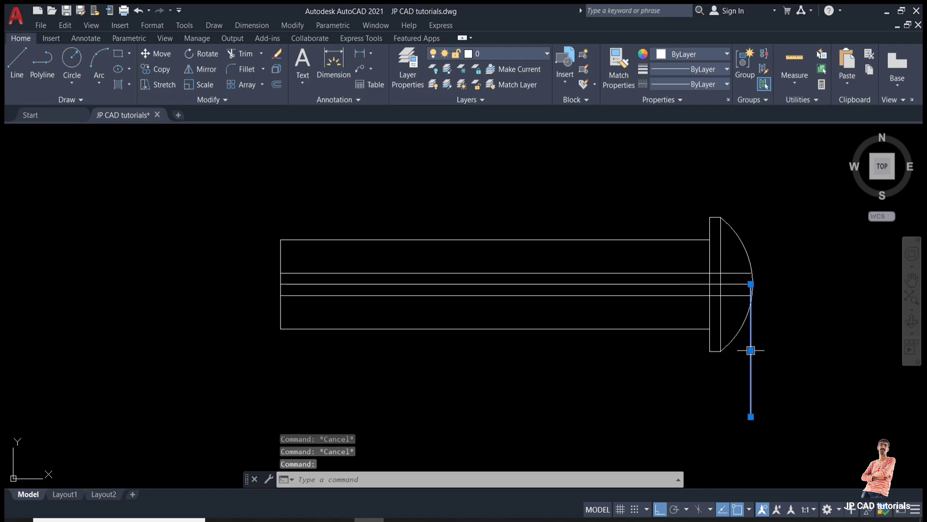
pyautogui.write('E')
pyautogui.press('Return')
# Extend the redrawn screw's horizontal centre line to the head arc.
pyautogui.write('ex')
pyautogui.press('Return')
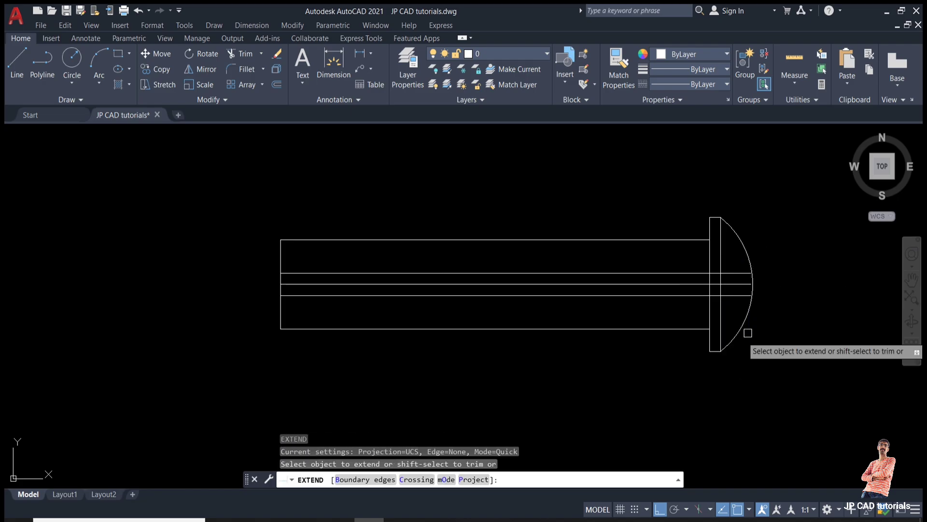
pyautogui.click(742, 285)
pyautogui.press('Escape')
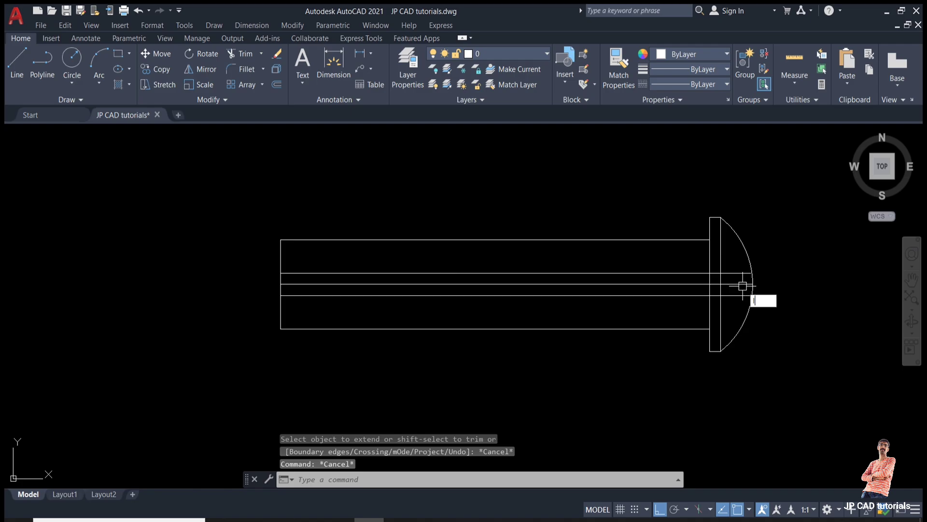
# Draw a vertical line from the crown of the head arc straight down to below the head.
pyautogui.write('l')
pyautogui.press('Return')
pyautogui.click(752, 285)
pyautogui.click(754, 402)
pyautogui.press('Escape')
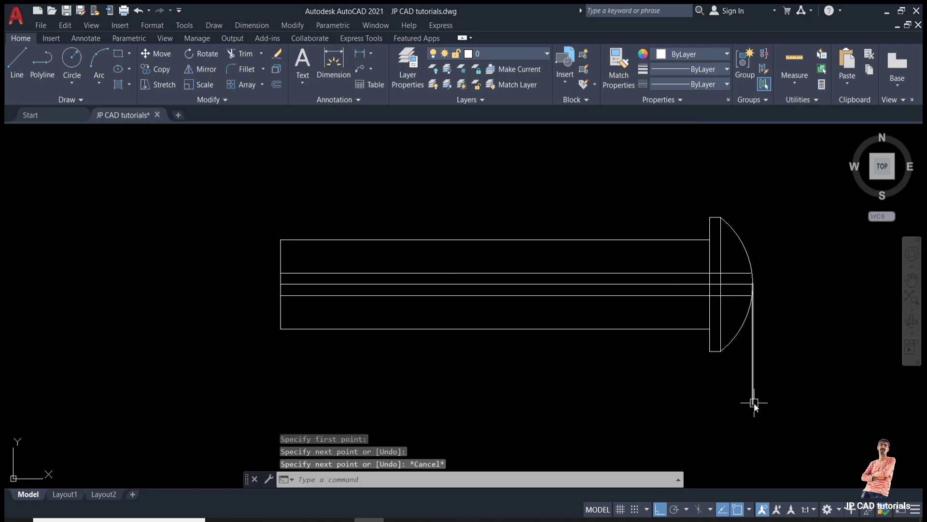
# Offset the vertical line at the head's crown by 2.5 toward the shaft to locate the slot bottom.
pyautogui.write('o')
pyautogui.press('Return')
pyautogui.write('2.5')
pyautogui.press('Return')
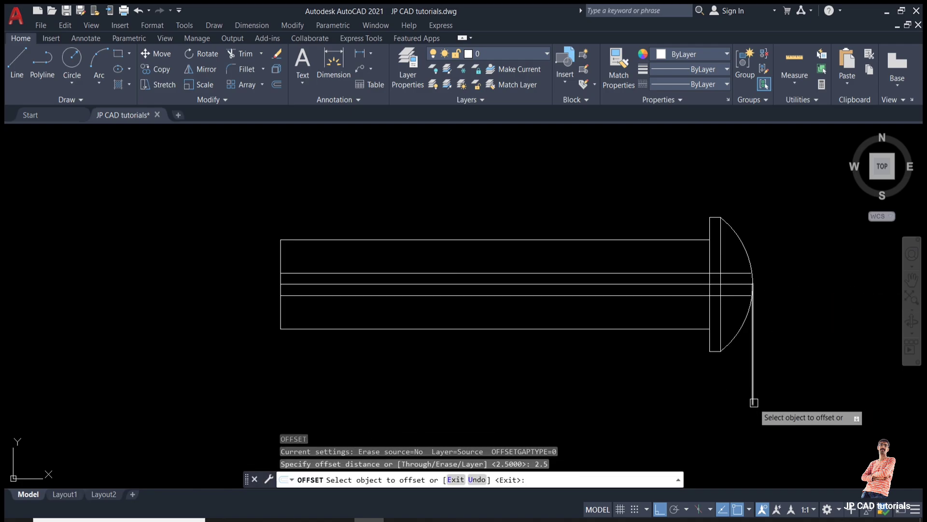
pyautogui.click(754, 402)
pyautogui.click(669, 396)
pyautogui.press('Escape')
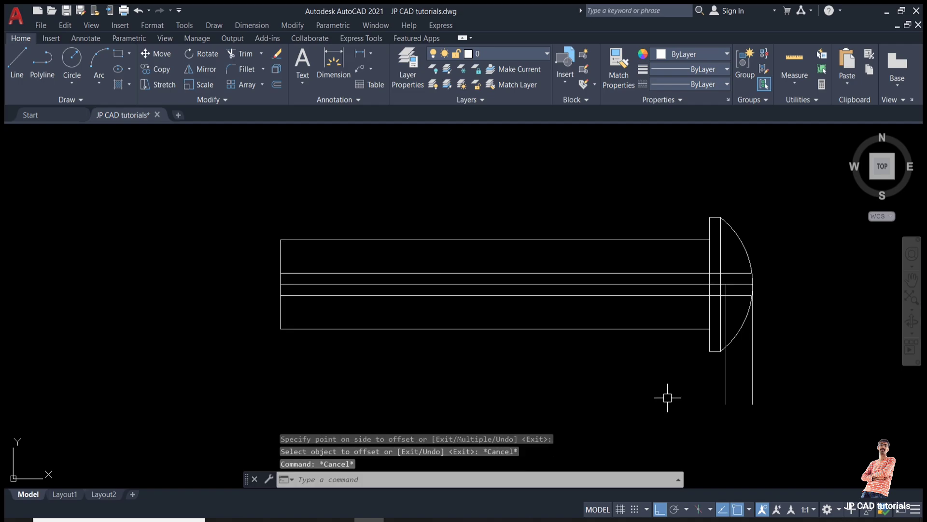
# Extend the slot-bottom line up to the upper slot line in the redrawn screw head.
pyautogui.write('ex')
pyautogui.press('Return')
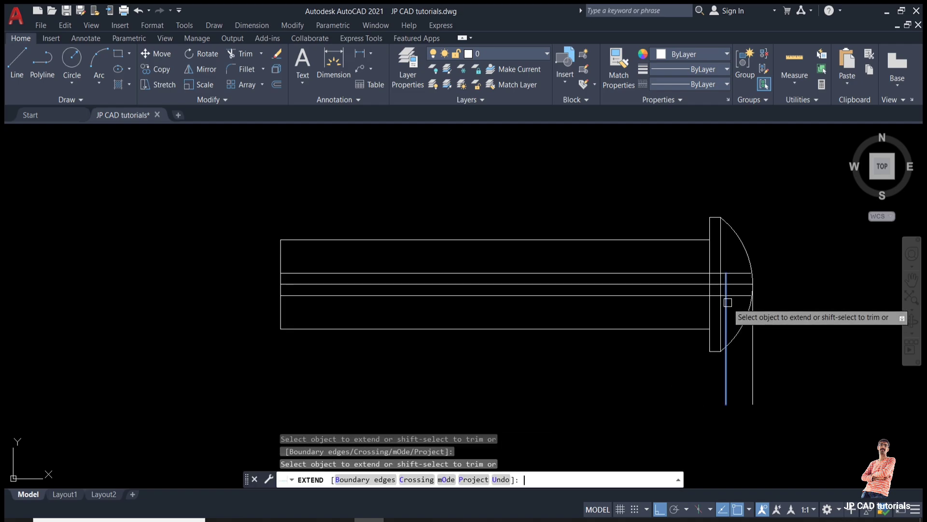
pyautogui.press('Escape')
pyautogui.press('Escape')
pyautogui.press('Escape')
pyautogui.press('Return')
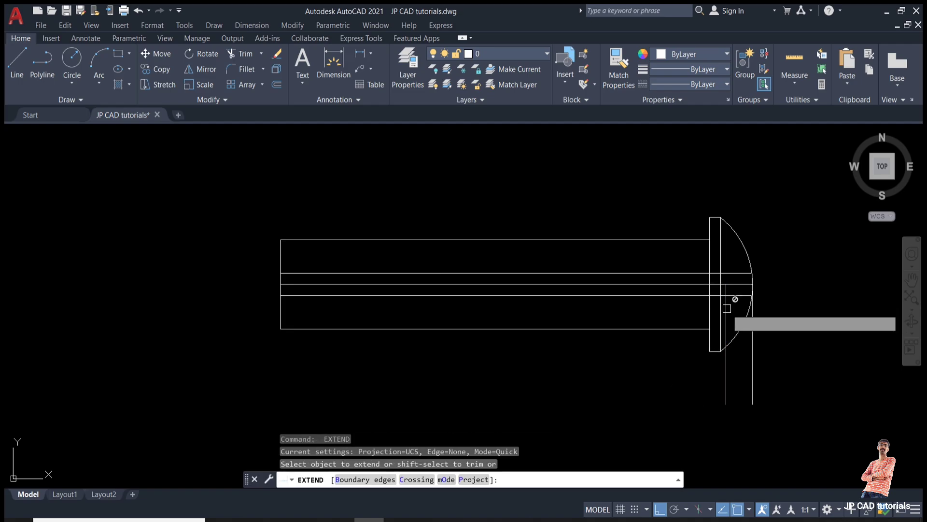
pyautogui.click(728, 307)
pyautogui.press('Escape')
pyautogui.press('Escape')
pyautogui.press('Escape')
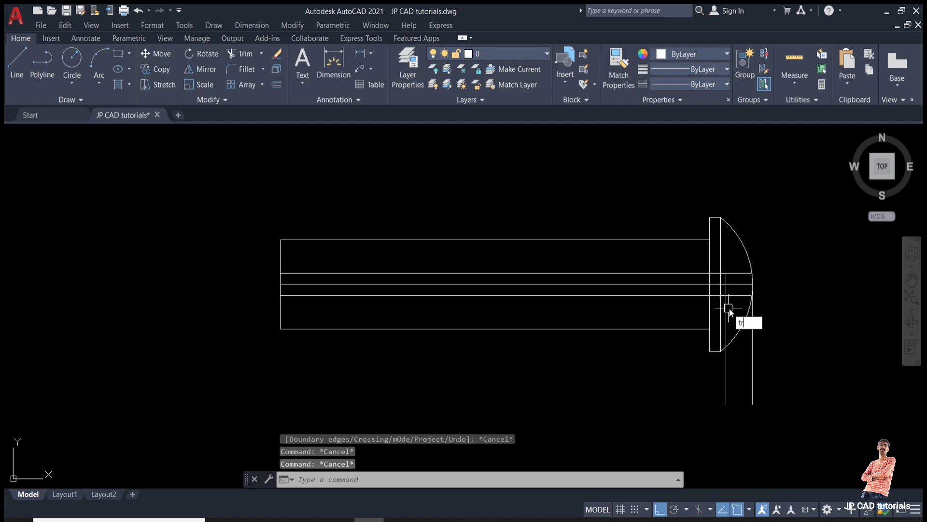
# Trim away the slot-bottom line below the lower slot line and the upper half of the head arc.
pyautogui.press('Return')
pyautogui.click(728, 312)
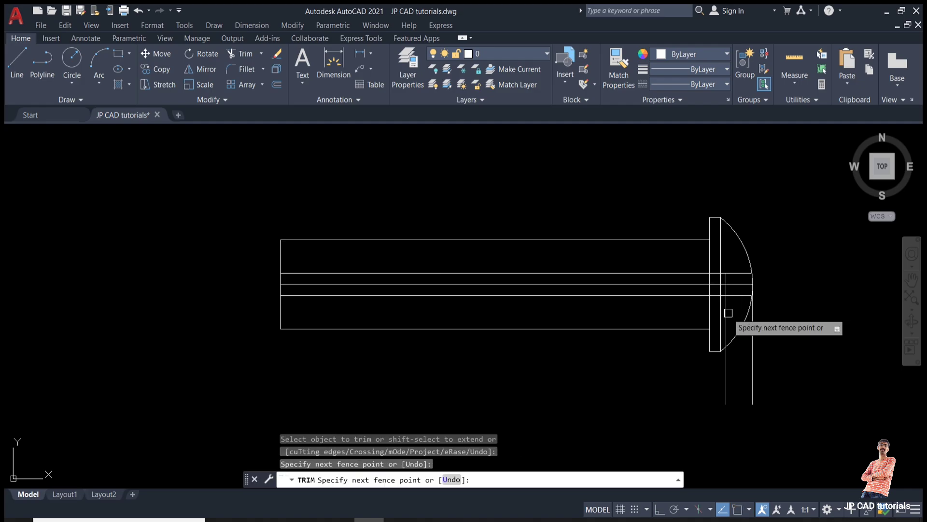
pyautogui.click(728, 312)
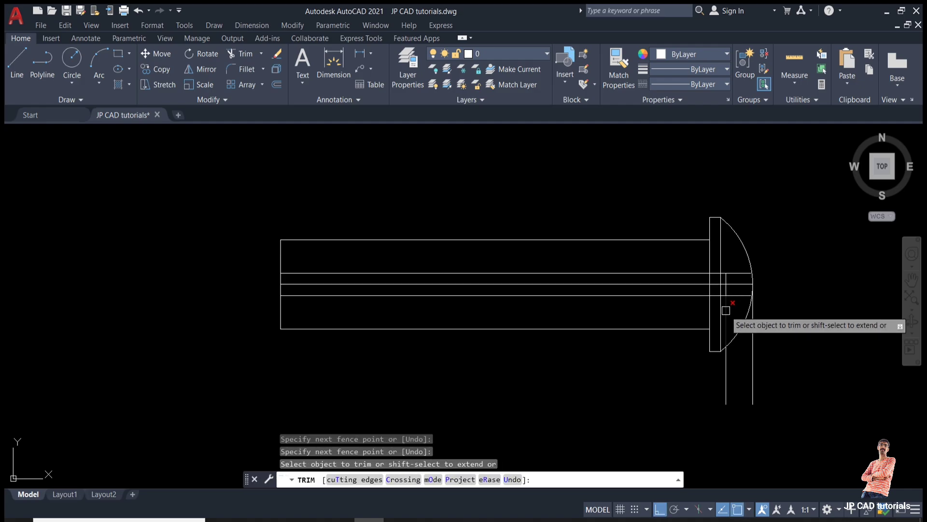
pyautogui.scroll(2, 730, 309)
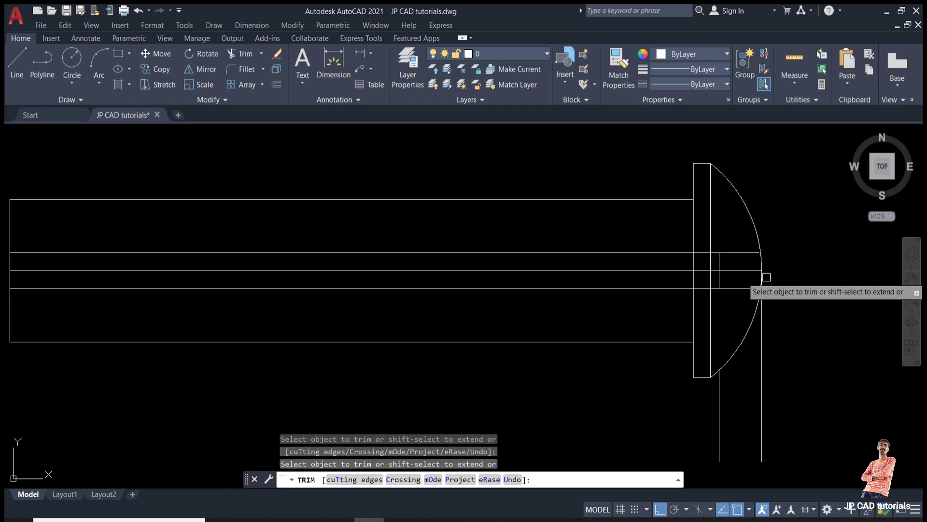
pyautogui.scroll(2, 762, 291)
pyautogui.moveTo(772, 259); pyautogui.dragTo(713, 239)
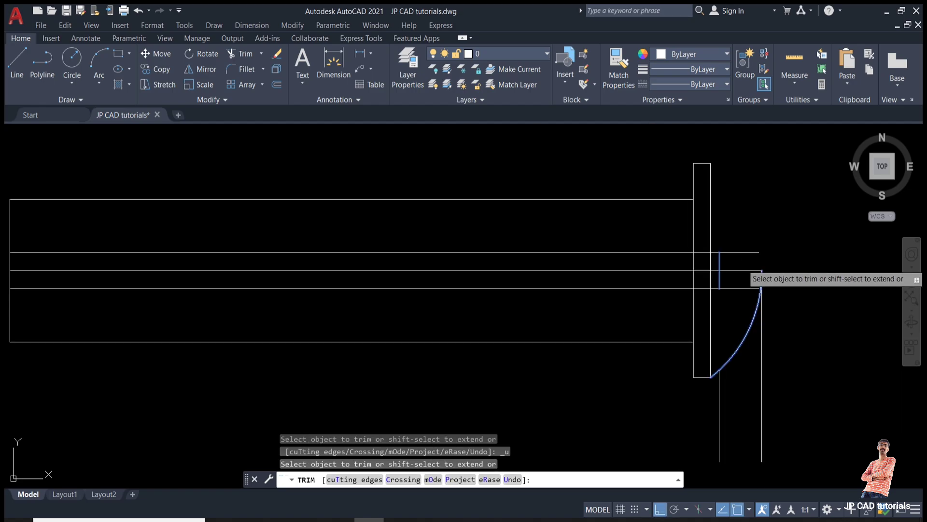
# Erase the two leftover vertical lines hanging below the screw head.
pyautogui.press('Escape')
pyautogui.press('Escape')
pyautogui.press('Escape')
pyautogui.write('e')
pyautogui.press('Return')
pyautogui.click(768, 354)
pyautogui.click(749, 364)
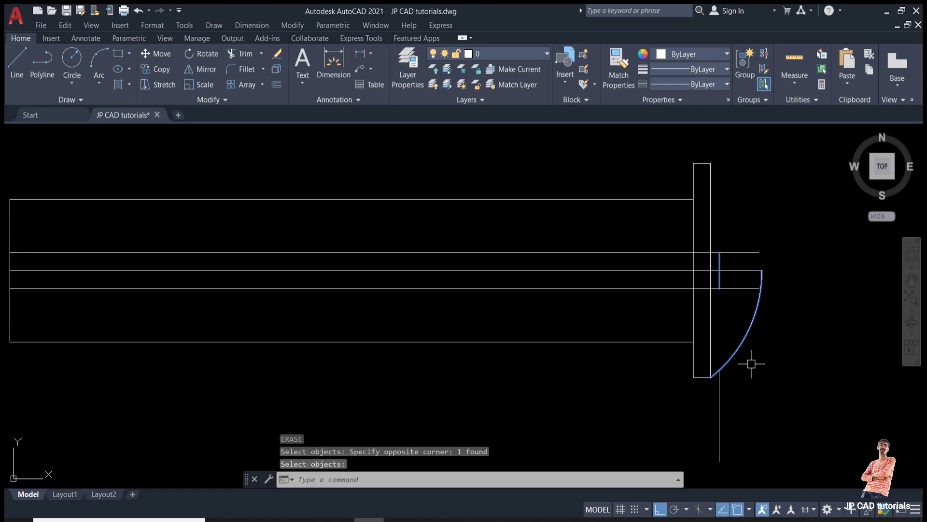
pyautogui.click(734, 405)
pyautogui.click(683, 435)
pyautogui.press('Return')
pyautogui.scroll(4, 770, 294)
pyautogui.press('Escape')
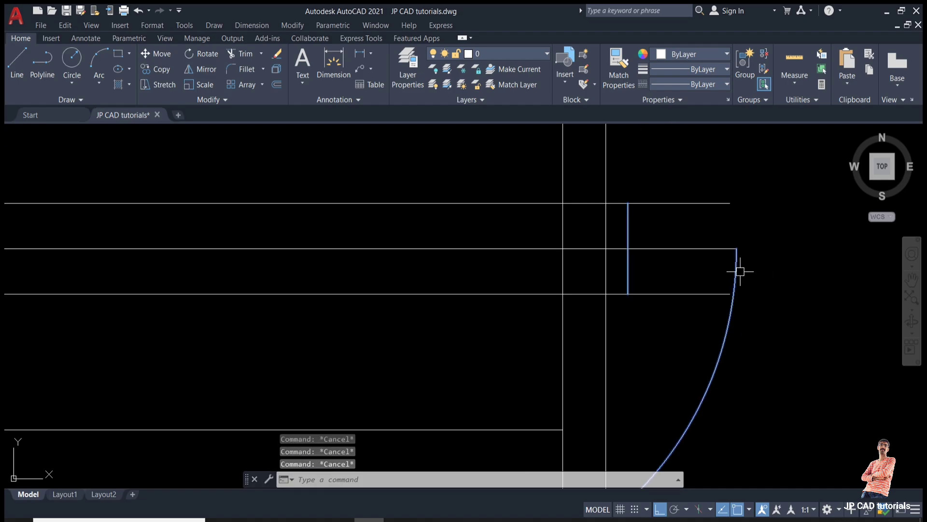
# Extend the lower slot line to meet the head arc.
pyautogui.click(739, 265)
pyautogui.press('Escape')
pyautogui.press('Escape')
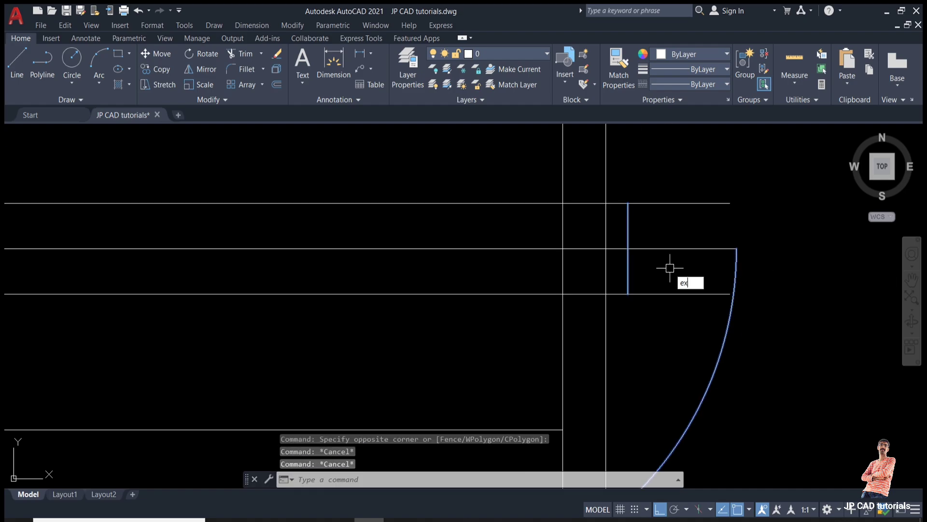
pyautogui.write('ex')
pyautogui.press('Return')
pyautogui.press('Escape')
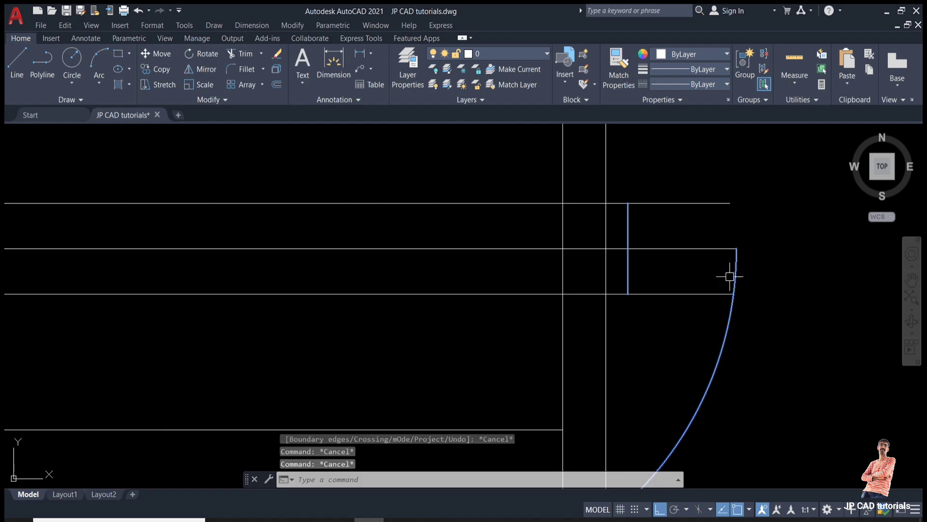
pyautogui.press('Escape')
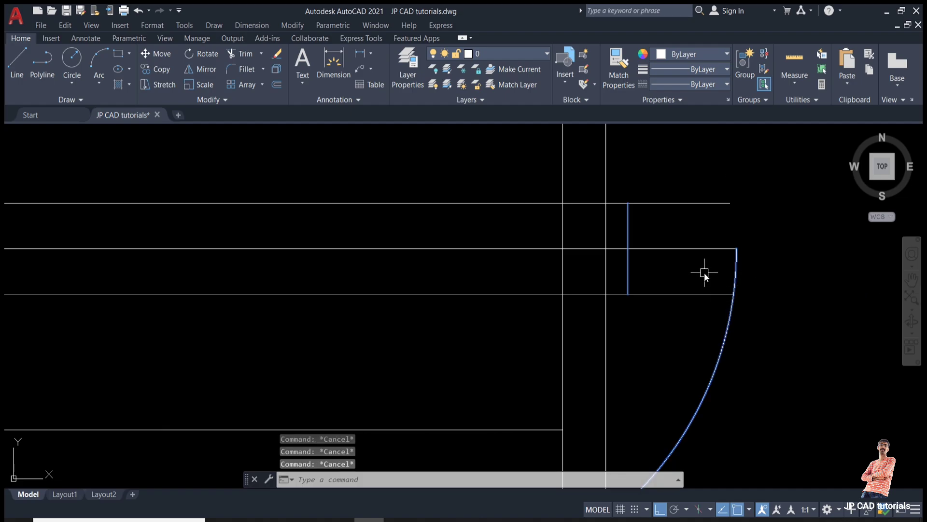
# Trim the head arc above the lower slot line and the centre line inside the slot.
pyautogui.write('tr')
pyautogui.press('Return')
pyautogui.click(755, 271)
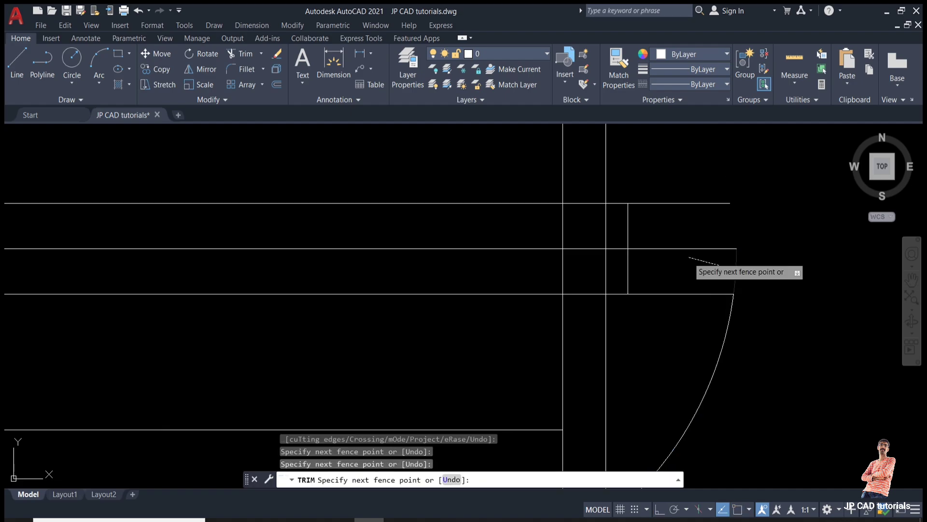
pyautogui.click(687, 262)
pyautogui.press('Return')
pyautogui.click(687, 263)
pyautogui.click(681, 231)
pyautogui.press('Return')
pyautogui.press('Escape')
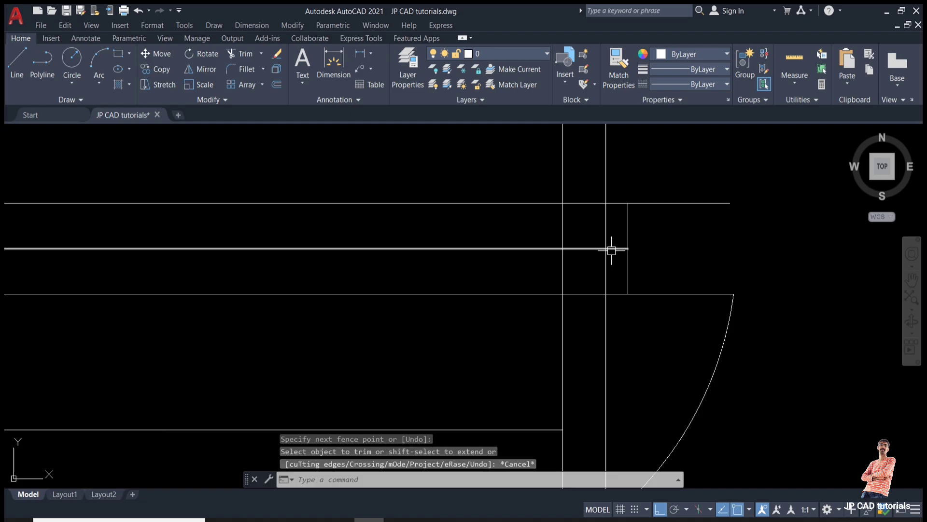
# Erase the remaining centre line that runs along the shaft to the slot bottom.
pyautogui.click(597, 249)
pyautogui.write('e')
pyautogui.press('Return')
pyautogui.scroll(-2, 596, 248)
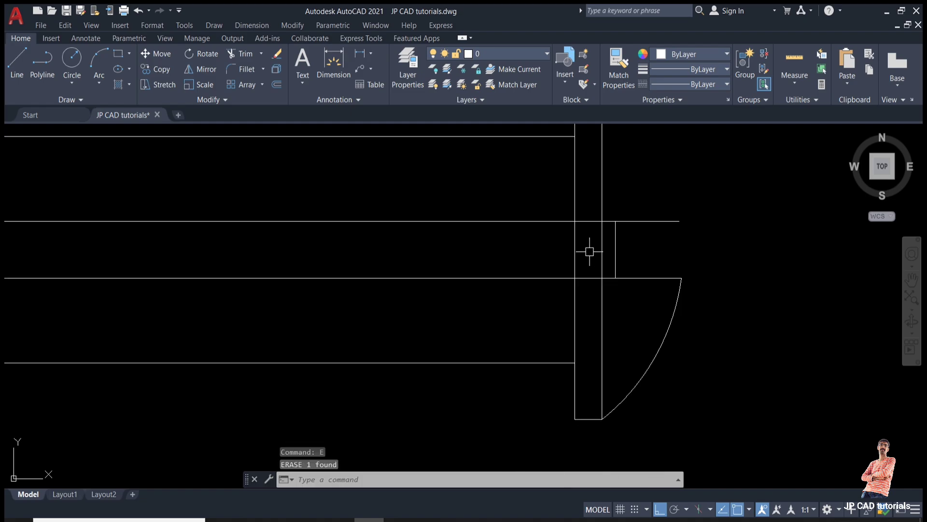
pyautogui.press('Escape')
pyautogui.press('Escape')
# Trim the two slot lines between the head rim and the slot bottom.
pyautogui.write('tr')
pyautogui.press('Return')
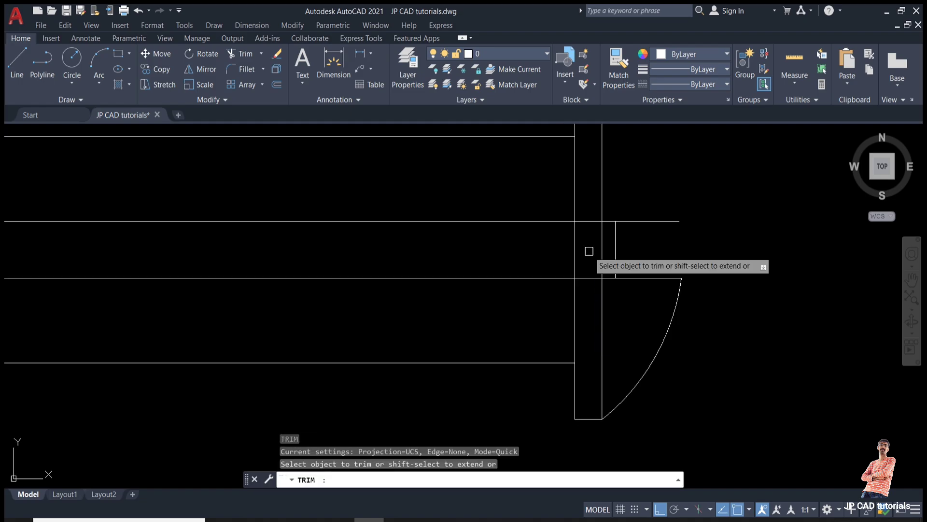
pyautogui.moveTo(599, 245); pyautogui.dragTo(597, 278, button='middle')
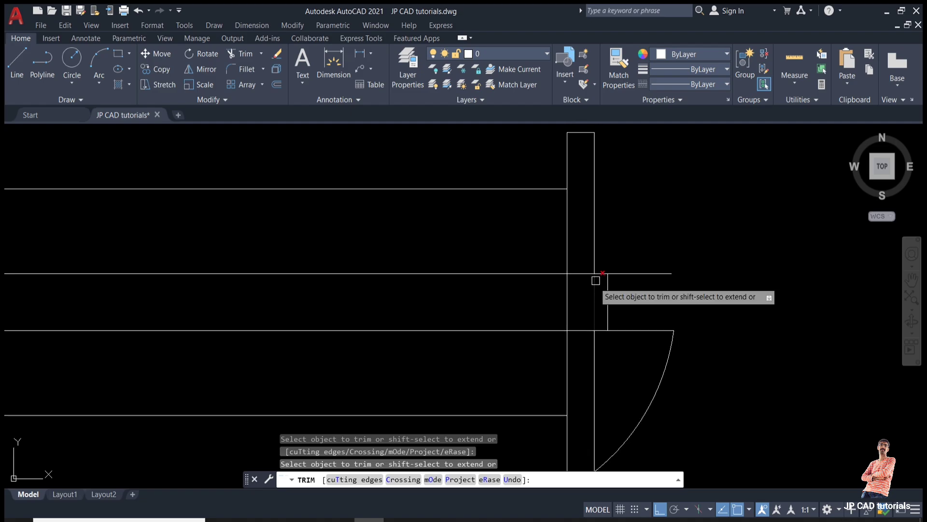
pyautogui.scroll(2, 603, 263)
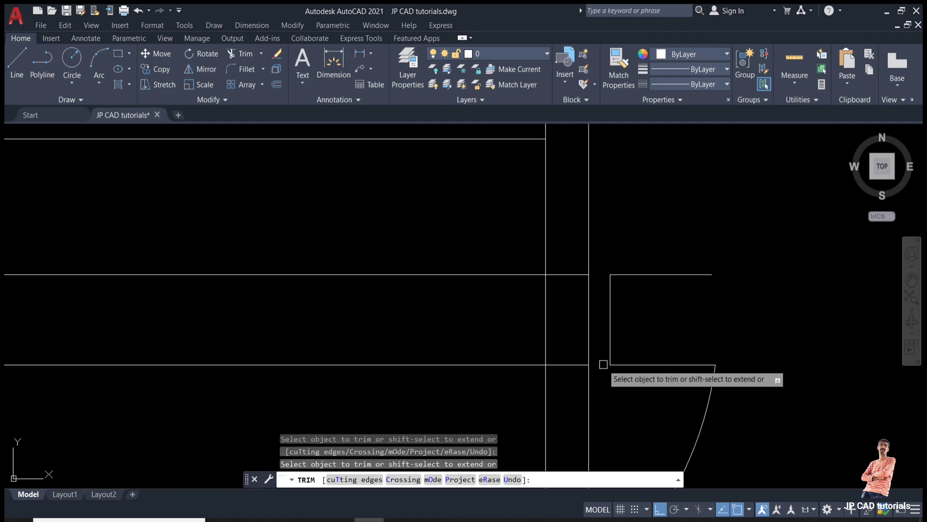
# Erase the two leftover slot lines running through the shaft and rim.
pyautogui.press('Escape')
pyautogui.click(523, 379)
pyautogui.click(438, 228)
pyautogui.write('e')
pyautogui.press('Return')
pyautogui.scroll(-2, 505, 198)
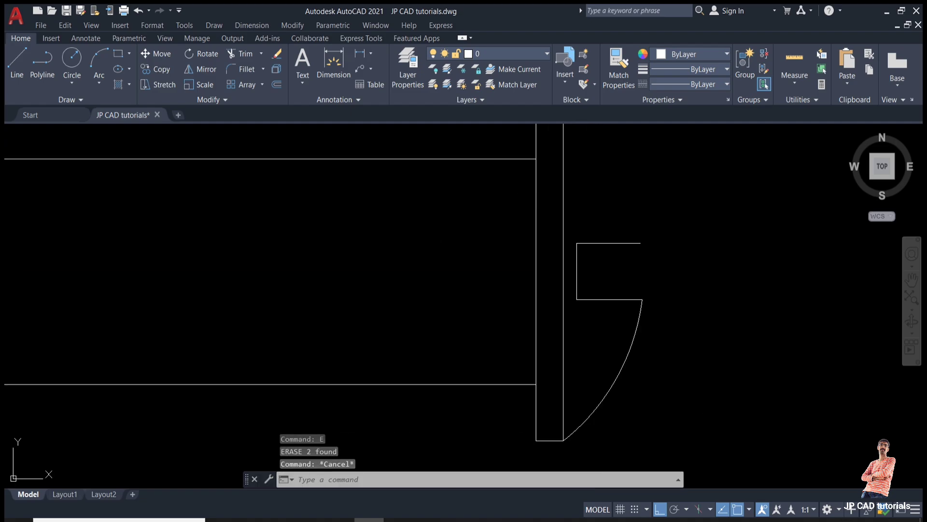
pyautogui.press('Escape')
pyautogui.press('Escape')
# Mirror the lower head arc about a horizontal axis through the slot bottom's midpoint, keeping the original.
pyautogui.write('mi')
pyautogui.press('Return')
pyautogui.click(632, 337)
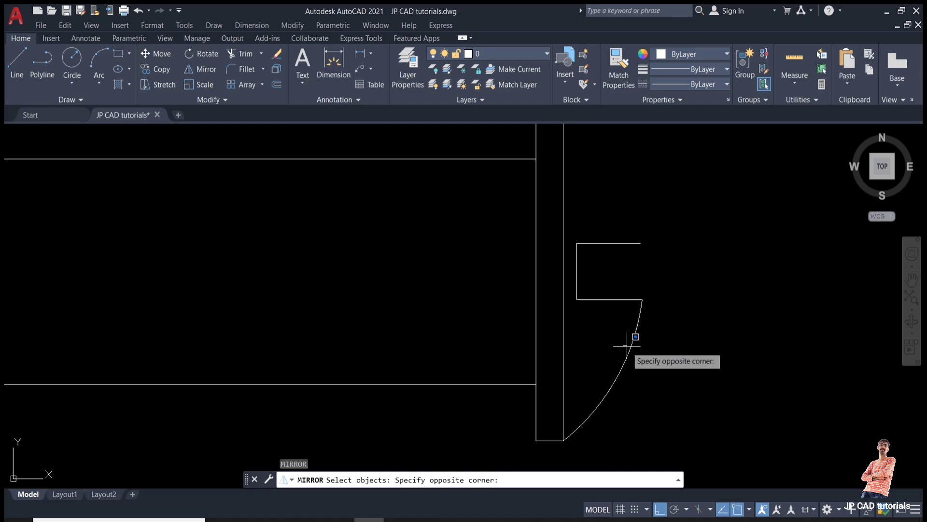
pyautogui.click(609, 403)
pyautogui.press('Return')
pyautogui.click(576, 271)
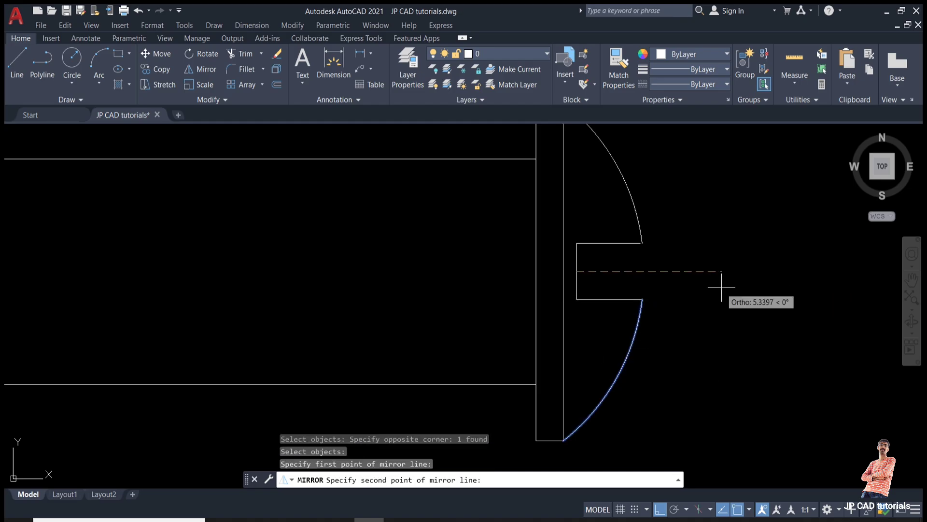
pyautogui.click(718, 286)
pyautogui.press('Return')
pyautogui.scroll(-3, 598, 295)
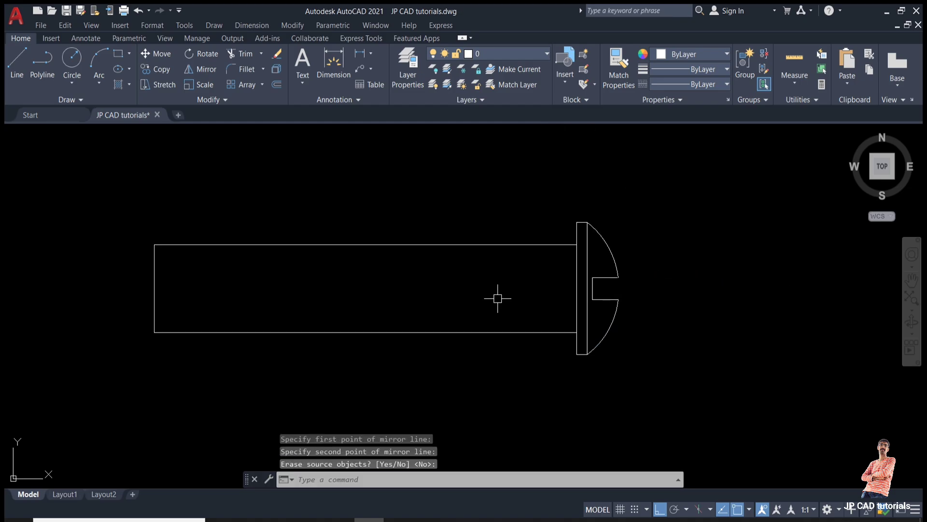
# Examine the reference screw's thread lines and M8X1.5 callout against the redrawn screw.
pyautogui.scroll(-1, 497, 298)
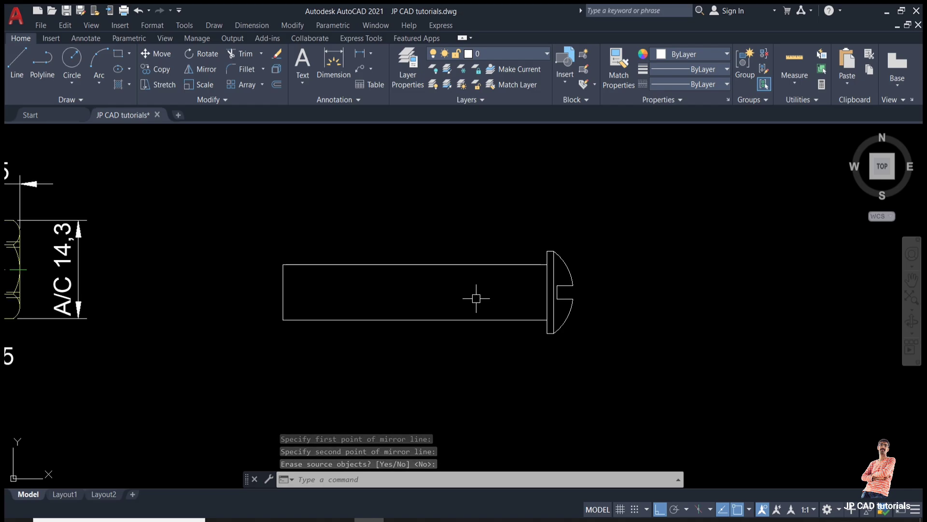
pyautogui.scroll(-2, 370, 285)
pyautogui.moveTo(359, 310)
pyautogui.mouseDown(button='middle')
pyautogui.moveTo(366, 324)
pyautogui.moveTo(635, 318)
pyautogui.mouseUp(button='middle')
pyautogui.scroll(2, 109, 306)
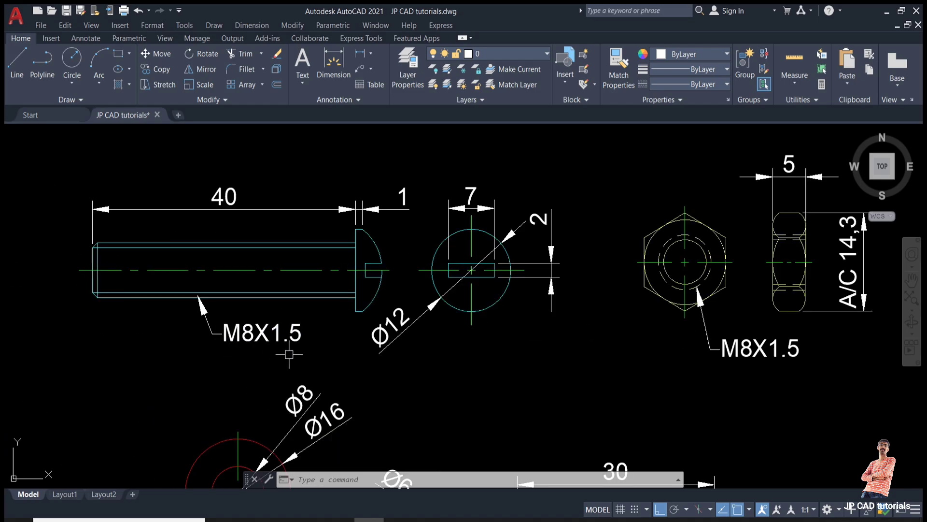
pyautogui.scroll(-2, 289, 354)
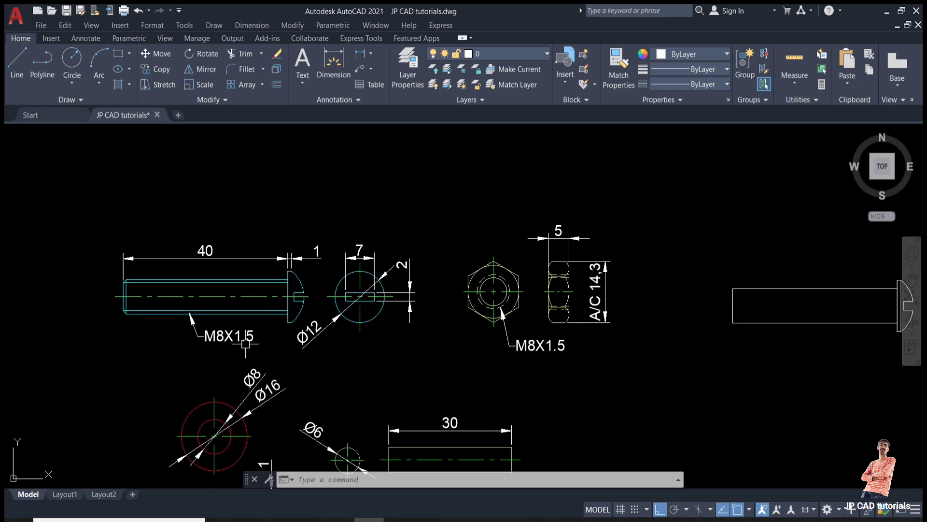
pyautogui.moveTo(633, 349); pyautogui.dragTo(468, 352, button='middle')
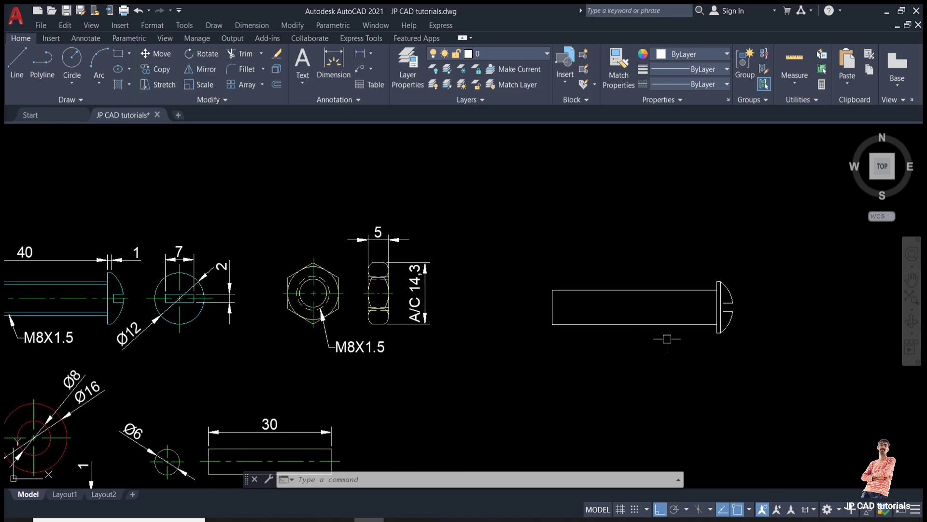
pyautogui.scroll(3, 644, 347)
pyautogui.press('Escape')
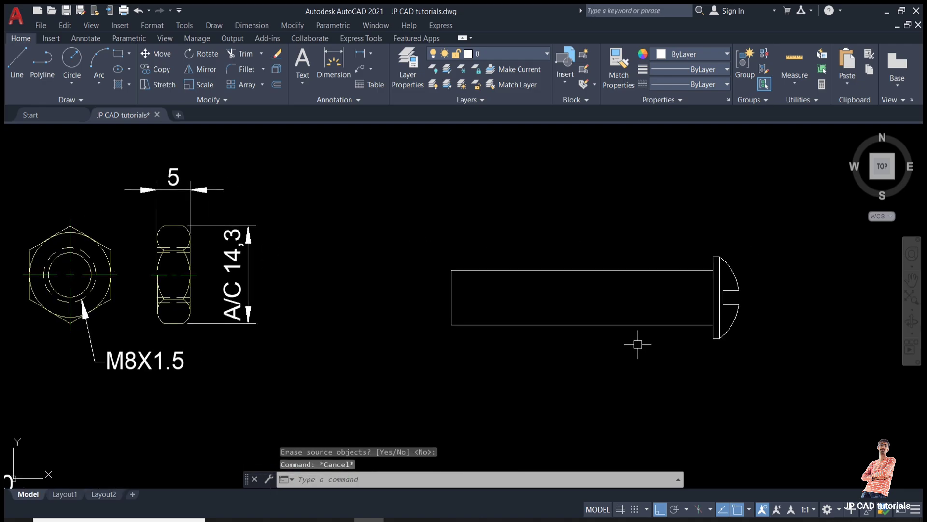
# Offset both long shaft edges and the shaft's end edge inward by 0.75.
pyautogui.press('Return')
pyautogui.write('0.75')
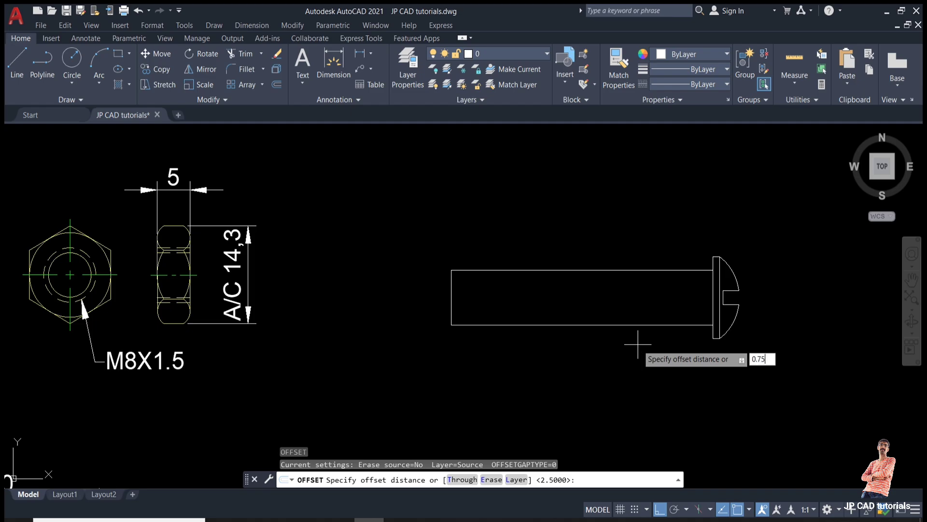
pyautogui.press('Return')
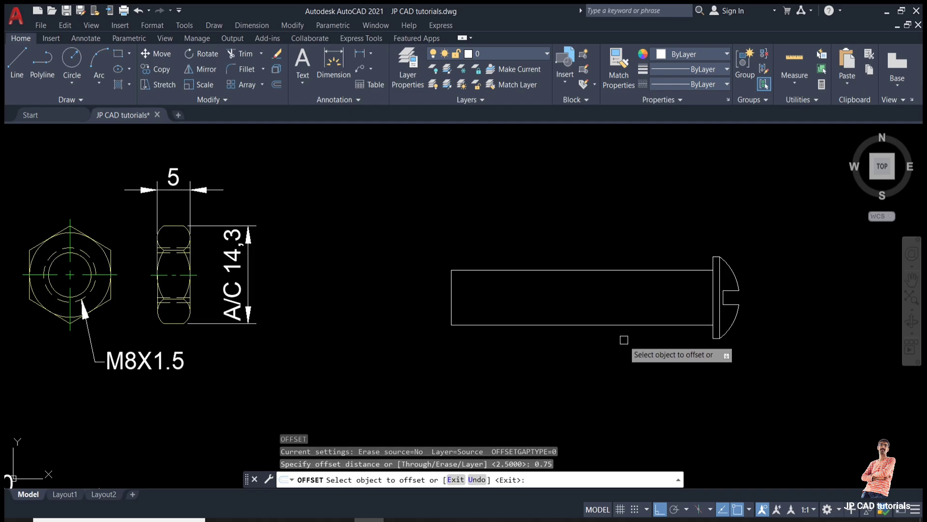
pyautogui.click(620, 319)
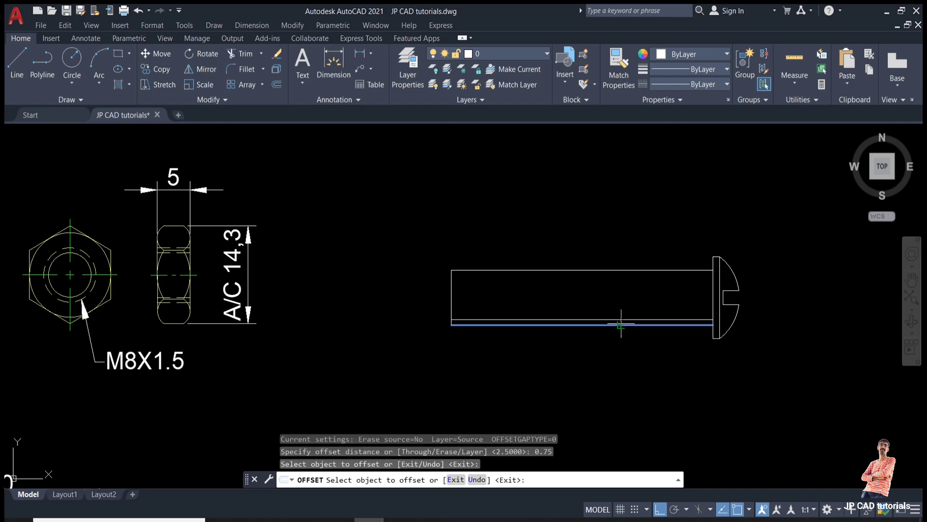
pyautogui.click(621, 299)
pyautogui.click(621, 270)
pyautogui.click(620, 293)
pyautogui.scroll(-2, 620, 293)
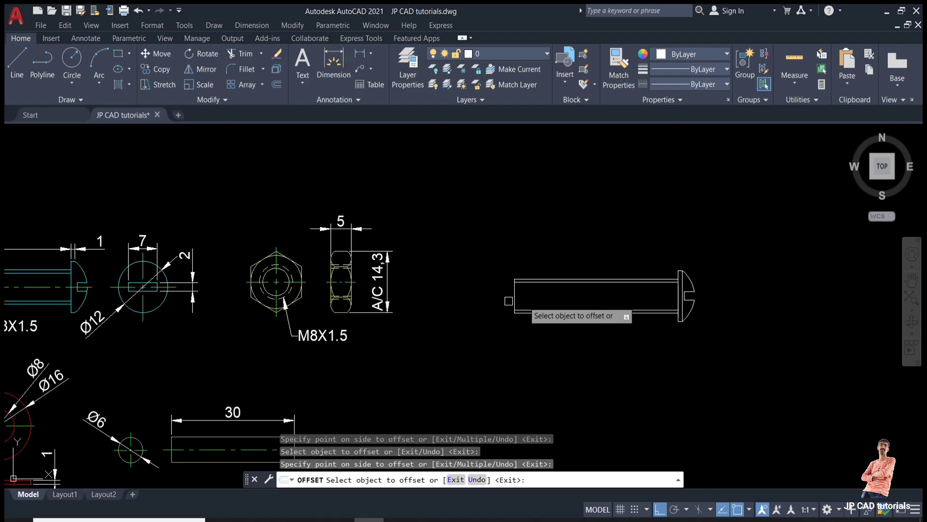
pyautogui.scroll(2, 524, 292)
pyautogui.press('Escape')
pyautogui.press('Escape')
pyautogui.press('Escape')
# Draw a diagonal chamfer line across the upper corner of the shaft end, between the offset lines' outer ends.
pyautogui.scroll(4, 525, 268)
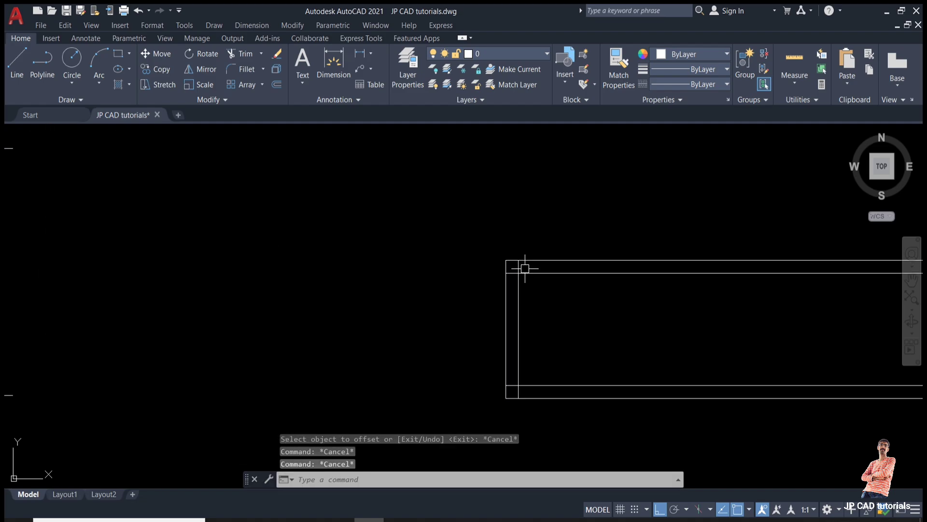
pyautogui.write('l')
pyautogui.press('Return')
pyautogui.scroll(4, 524, 268)
pyautogui.click(509, 277)
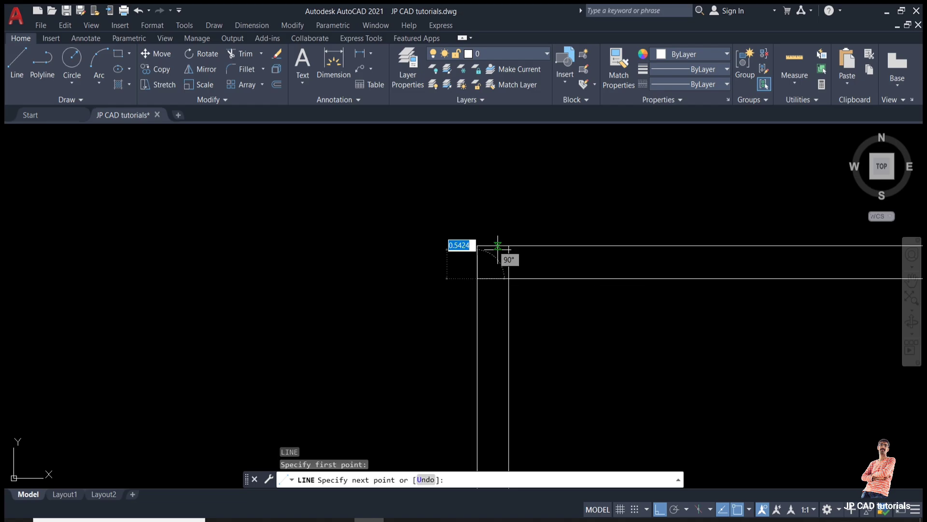
pyautogui.click(508, 245)
pyautogui.press('Return')
# Draw a matching diagonal chamfer line across the lower corner of the shaft end.
pyautogui.press('Return')
pyautogui.scroll(-7, 475, 305)
pyautogui.scroll(5, 491, 384)
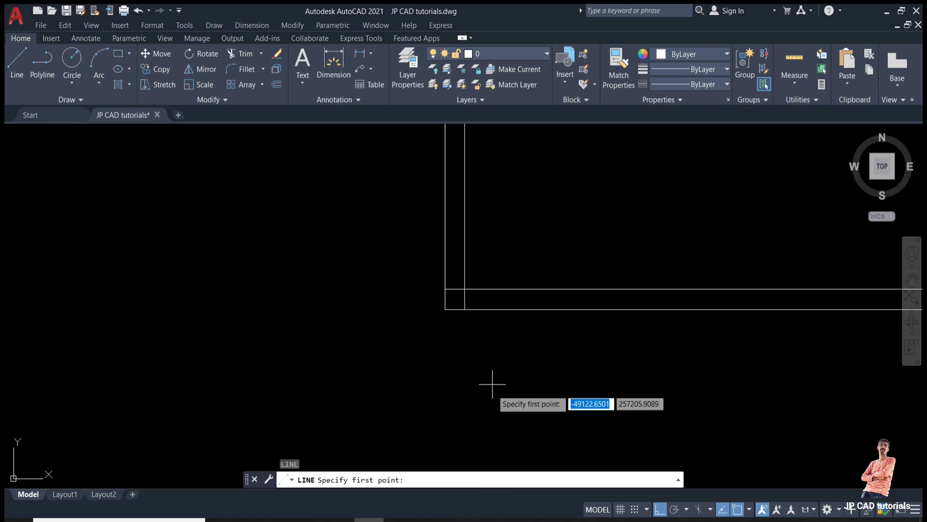
pyautogui.click(444, 289)
pyautogui.click(465, 309)
pyautogui.press('Escape')
pyautogui.press('Escape')
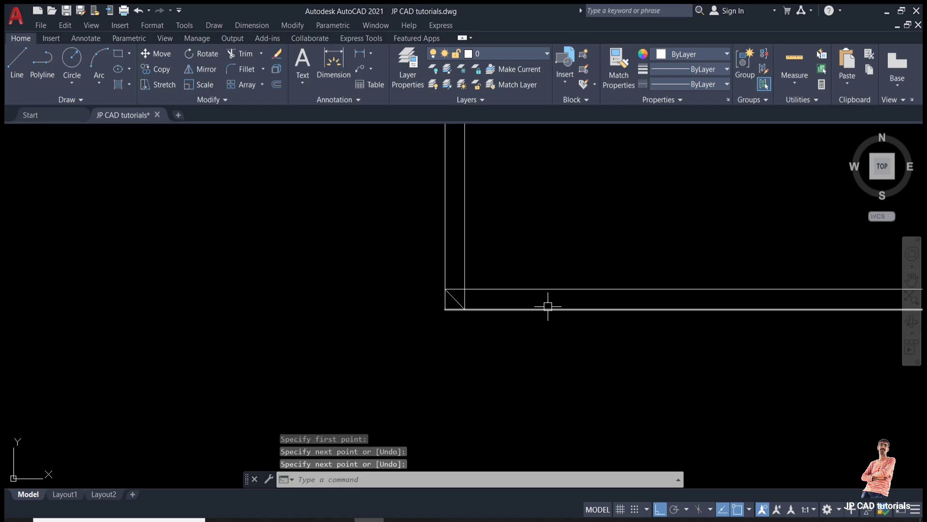
# Trim away the square corner edges outside both diagonal chamfer lines at the shaft end.
pyautogui.write('tr')
pyautogui.press('Return')
pyautogui.scroll(4, 456, 302)
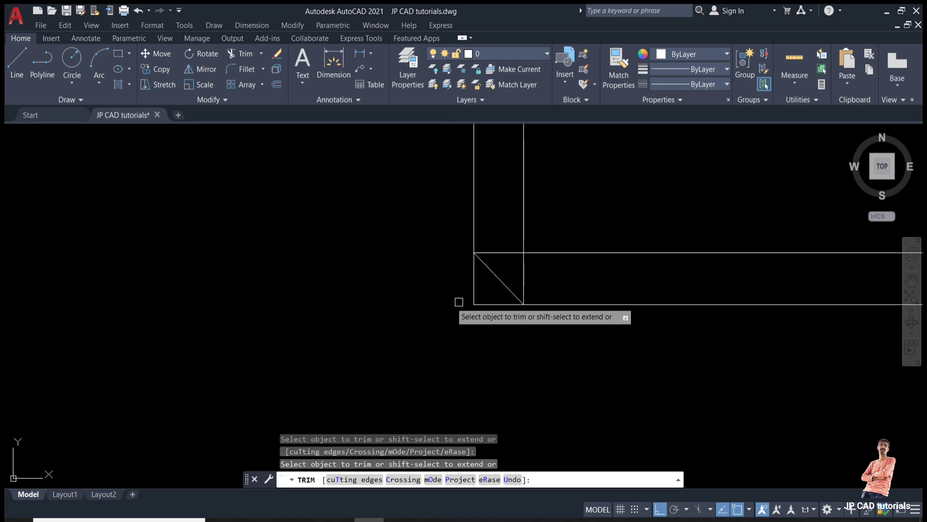
pyautogui.click(442, 329)
pyautogui.click(478, 298)
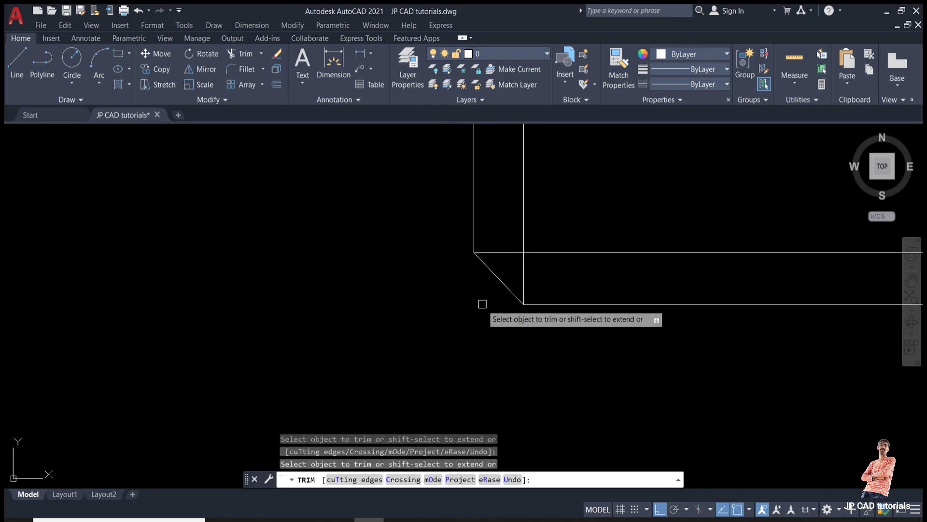
pyautogui.scroll(-6, 480, 304)
pyautogui.scroll(4, 505, 282)
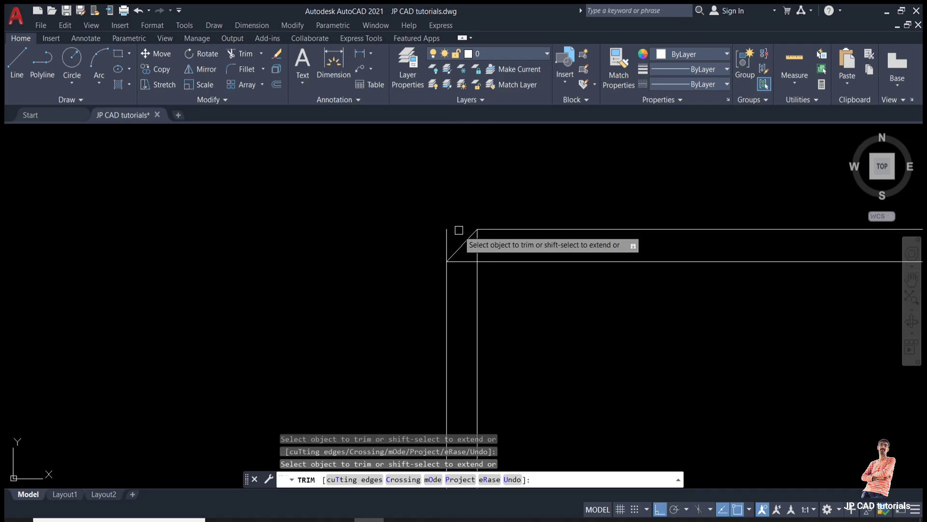
pyautogui.scroll(-5, 450, 235)
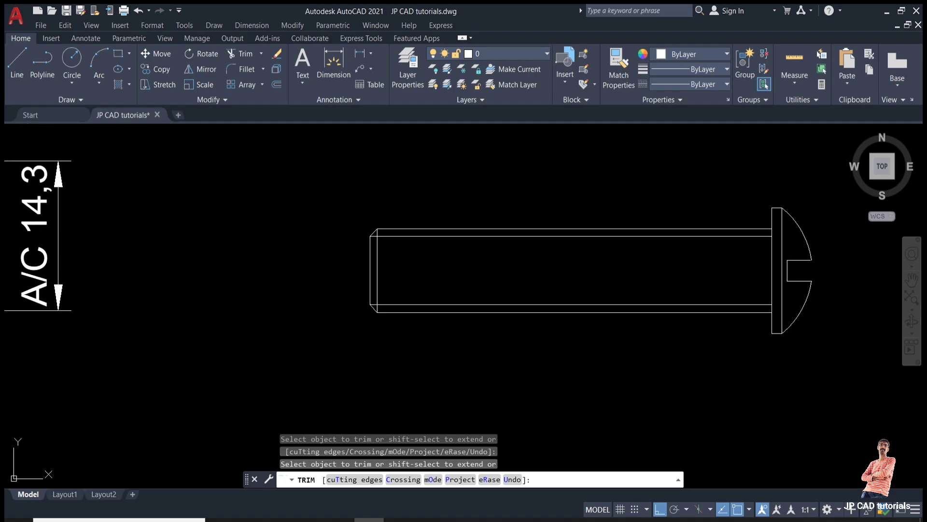
pyautogui.press('Escape')
pyautogui.press('Escape')
# Examine the reference screw's side view and the diameter and slot dimensions of its head end view.
pyautogui.scroll(-4, 559, 264)
pyautogui.moveTo(297, 277); pyautogui.dragTo(445, 274, button='middle')
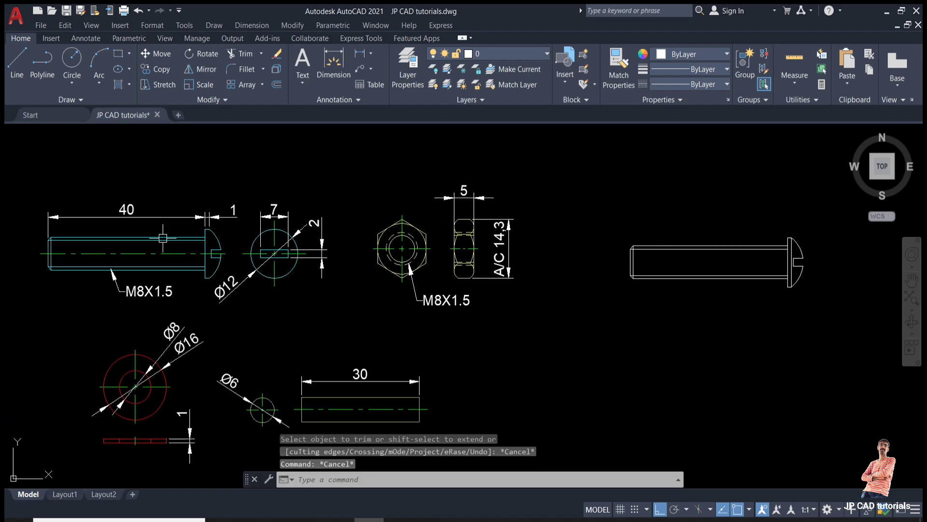
pyautogui.scroll(2, 131, 253)
pyautogui.moveTo(222, 261); pyautogui.dragTo(260, 275, button='middle')
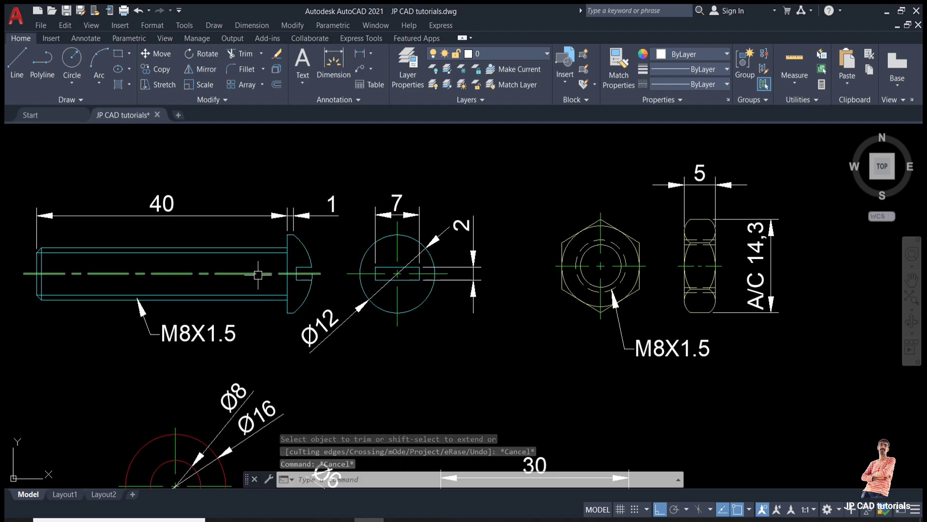
pyautogui.scroll(-2, 257, 274)
pyautogui.scroll(2, 337, 237)
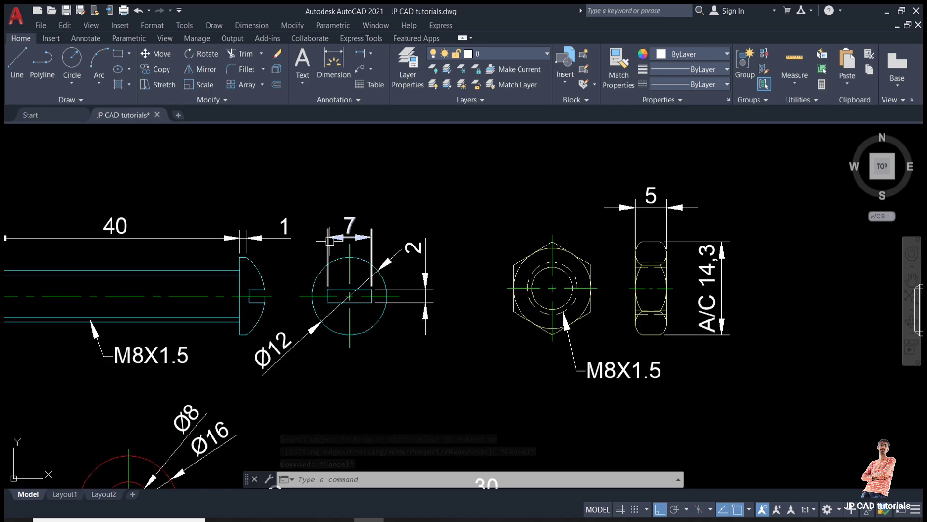
pyautogui.click(309, 195)
pyautogui.press('Escape')
pyautogui.press('Escape')
pyautogui.scroll(-1, 333, 376)
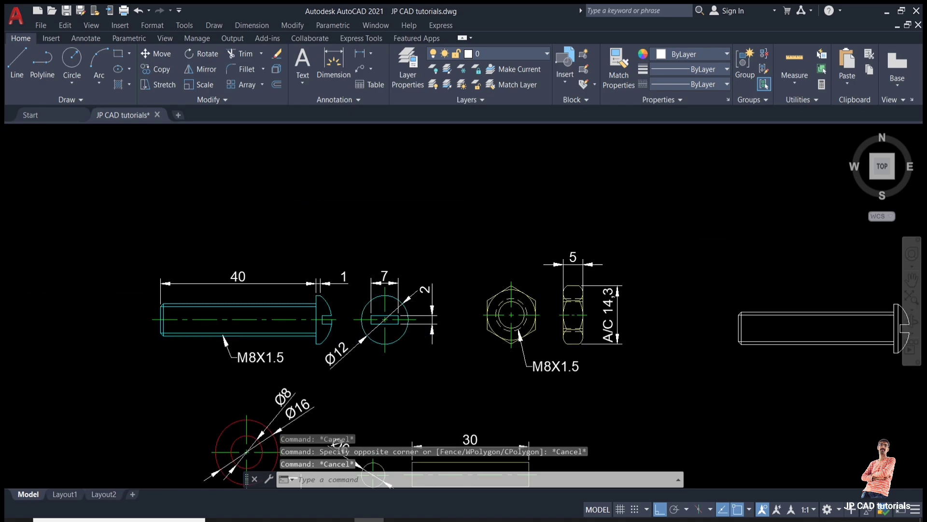
pyautogui.scroll(3, 387, 324)
pyautogui.click(343, 344)
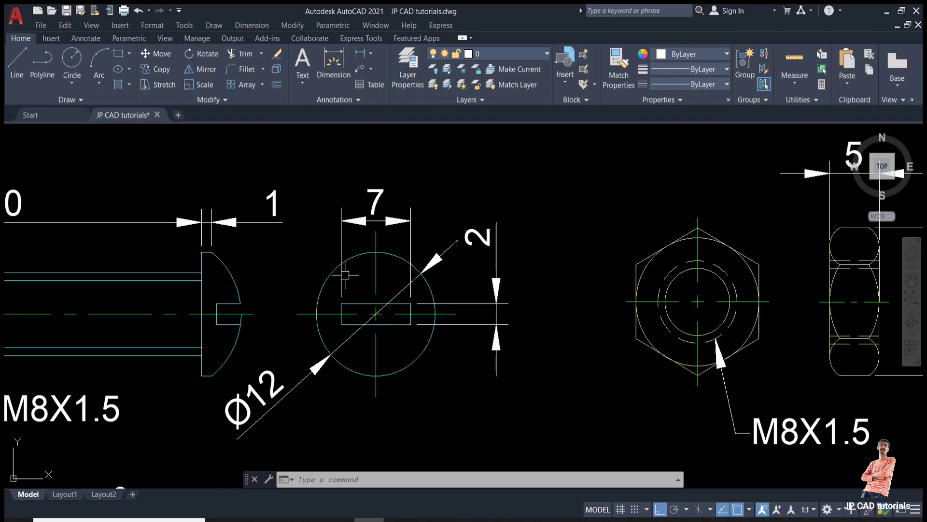
pyautogui.scroll(-6, 349, 275)
pyautogui.scroll(6, 618, 292)
pyautogui.press('Escape')
pyautogui.press('Escape')
pyautogui.press('Escape')
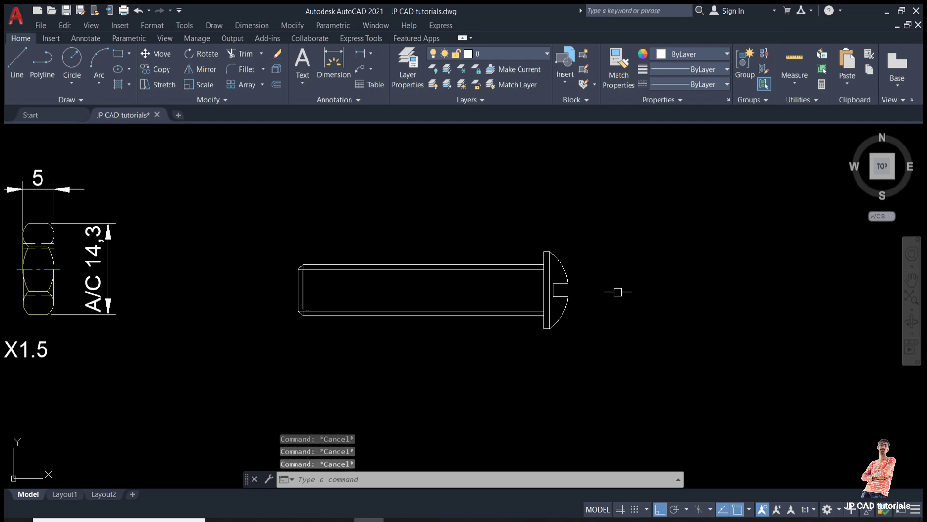
# Draw a circle of diameter 12 beyond the slotted head of the redrawn screw for its end view.
pyautogui.write('c')
pyautogui.press('Return')
pyautogui.click(654, 287)
pyautogui.write('d')
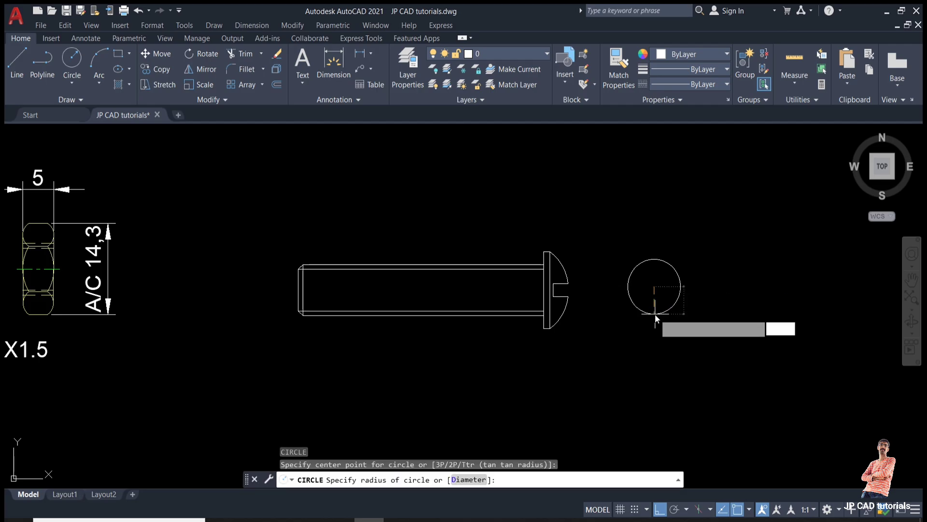
pyautogui.press('Return')
pyautogui.write('12')
pyautogui.press('Return')
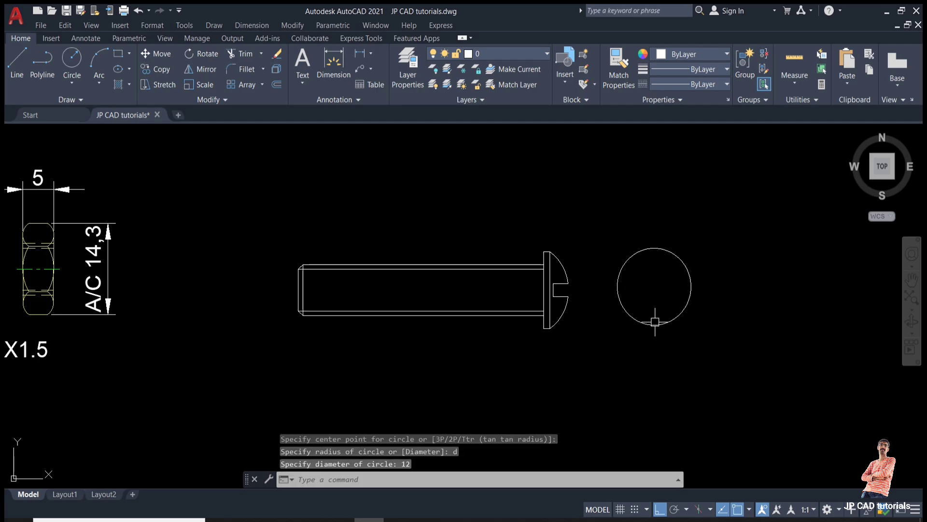
# Draw a rectangle 7 wide and 2 high in the empty space below the 12-diameter circle.
pyautogui.write('rec')
pyautogui.press('Return')
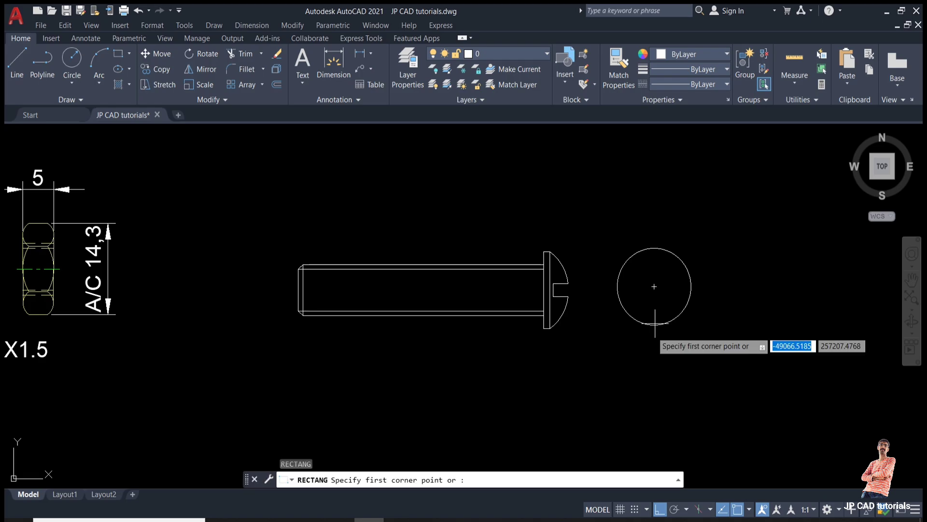
pyautogui.click(608, 377)
pyautogui.write('7')
pyautogui.press('Tab')
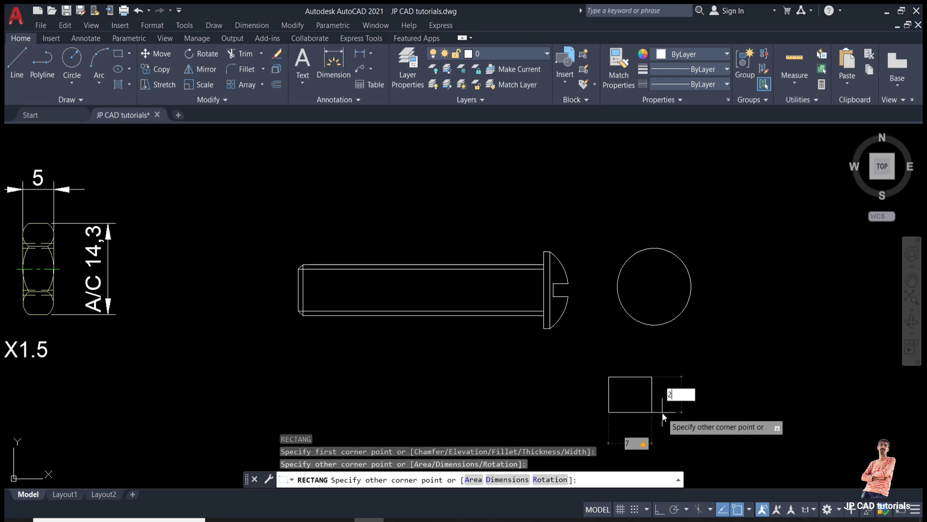
pyautogui.write('2')
pyautogui.press('Return')
pyautogui.press('Escape')
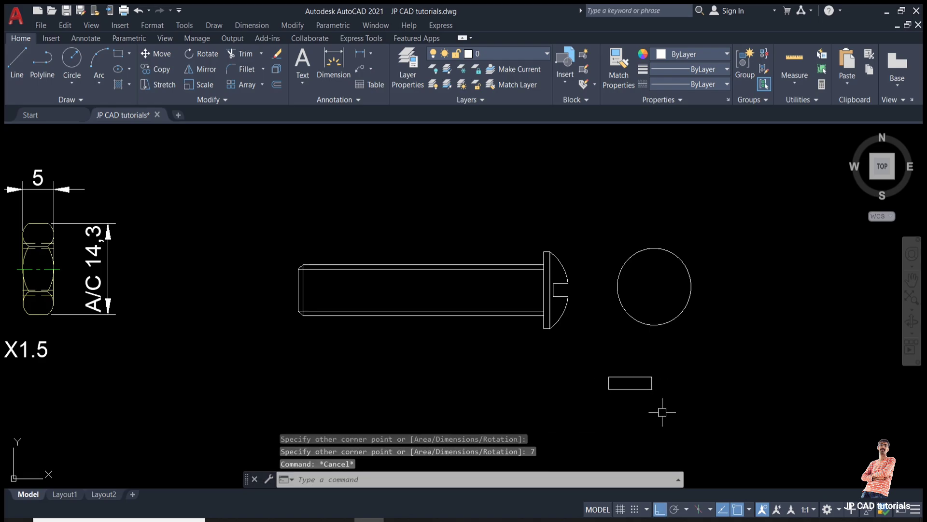
# Move the slot rectangle from its centre onto the centre of the 12-diameter circle.
pyautogui.write('m')
pyautogui.press('Return')
pyautogui.click(623, 377)
pyautogui.press('Return')
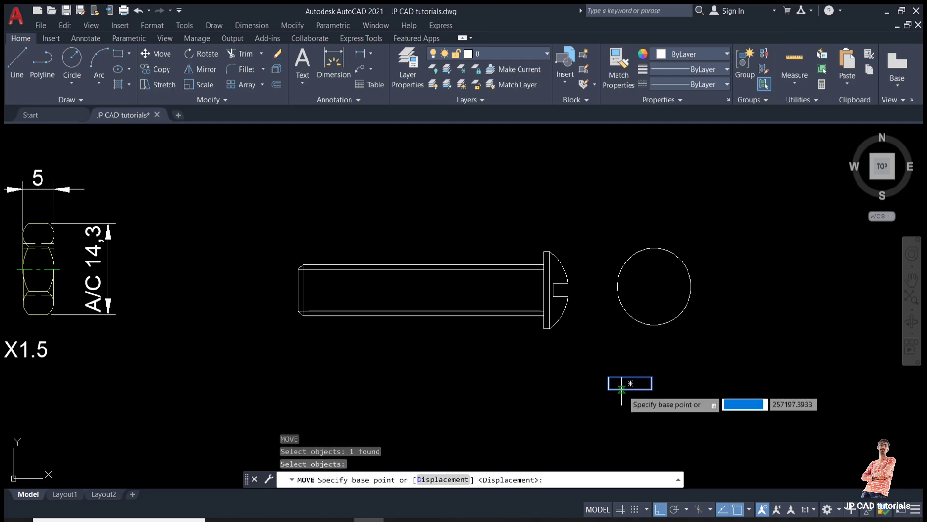
pyautogui.click(630, 382)
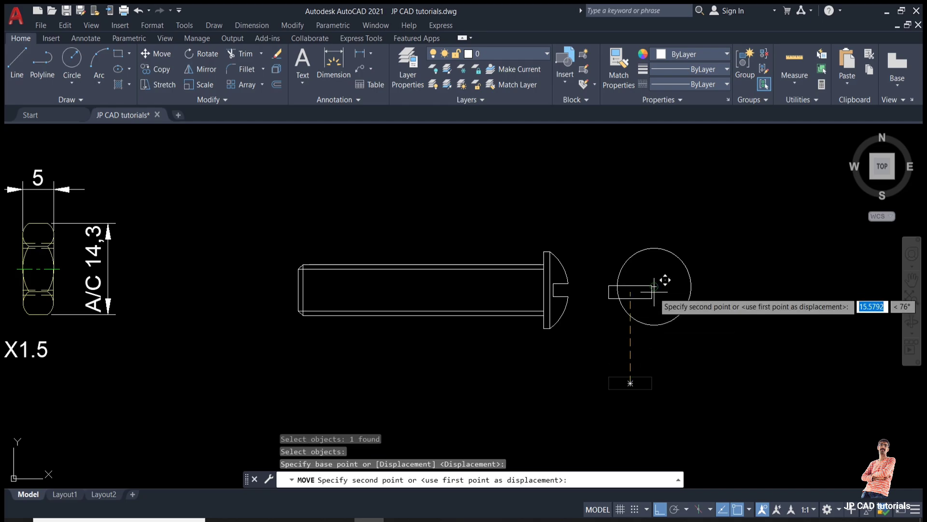
pyautogui.click(654, 286)
pyautogui.press('Escape')
pyautogui.press('Escape')
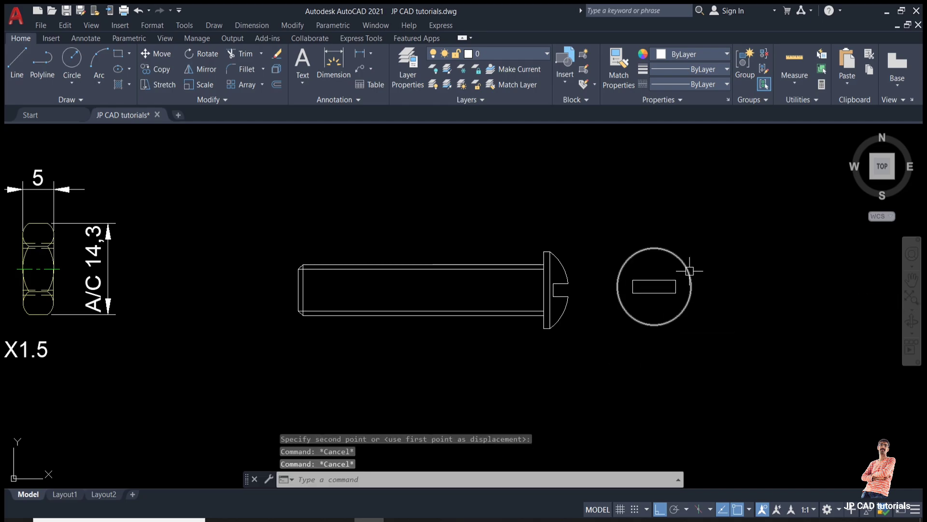
# Draw a horizontal construction line from the midpoint of the head slot's inner edge through and past the circle.
pyautogui.write('l')
pyautogui.press('Return')
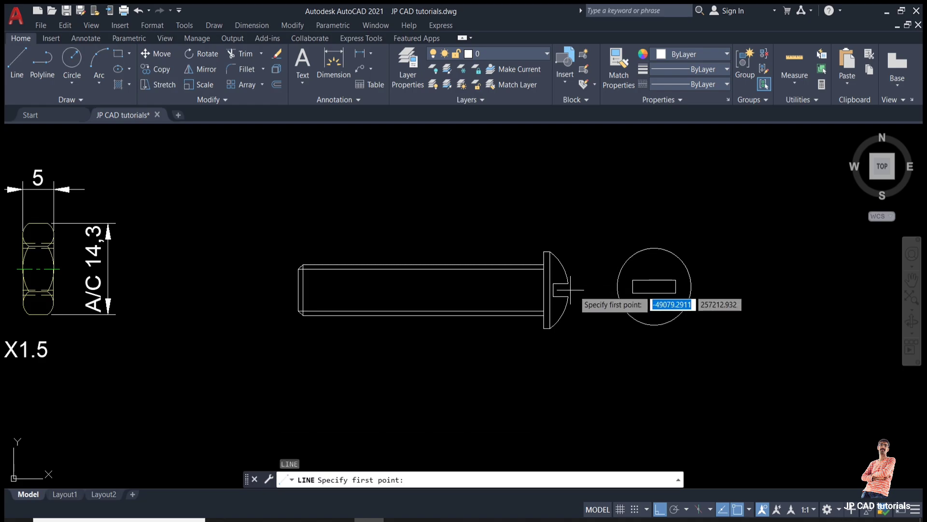
pyautogui.scroll(4, 561, 294)
pyautogui.click(541, 284)
pyautogui.scroll(-4, 541, 284)
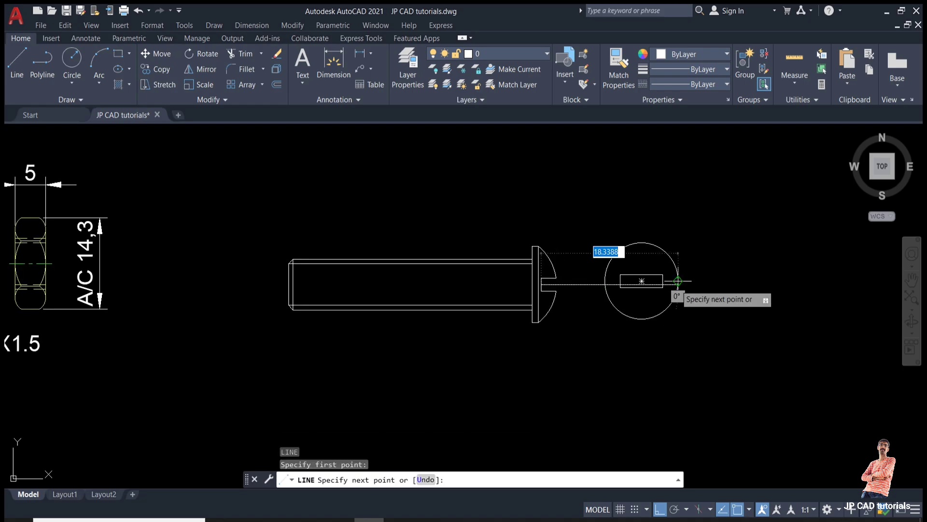
pyautogui.click(742, 283)
pyautogui.press('Escape')
pyautogui.press('Escape')
pyautogui.press('Escape')
# Move the circle and slot rectangle vertically so their common centre lies on the horizontal construction line.
pyautogui.click(583, 232)
pyautogui.click(693, 340)
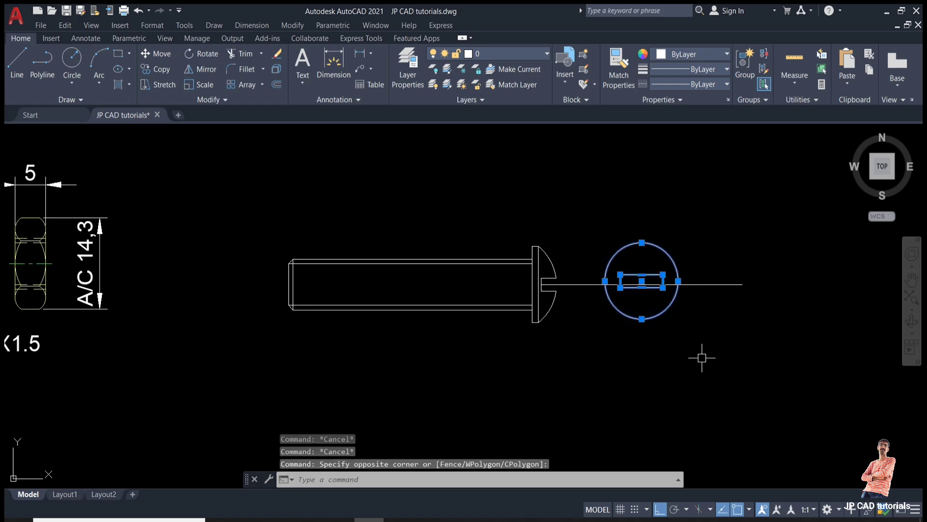
pyautogui.write('m')
pyautogui.press('Return')
pyautogui.scroll(4, 652, 283)
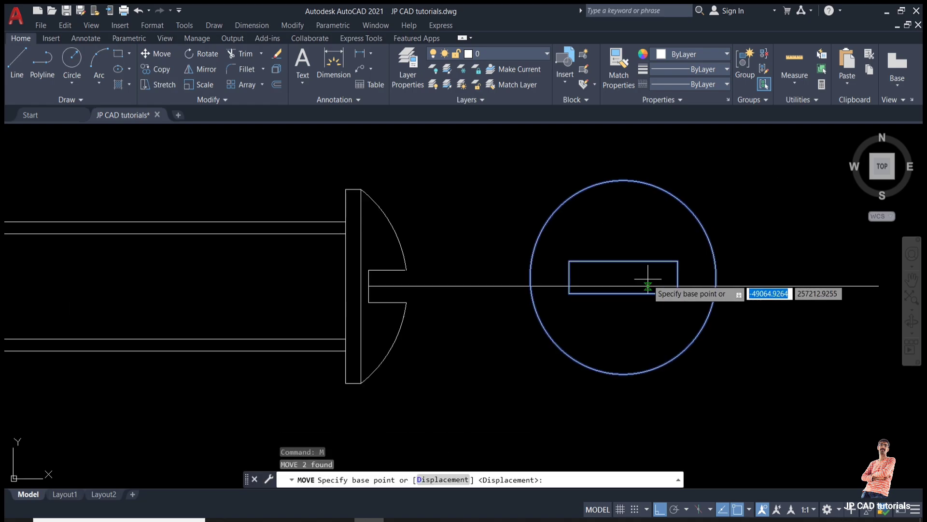
pyautogui.click(623, 277)
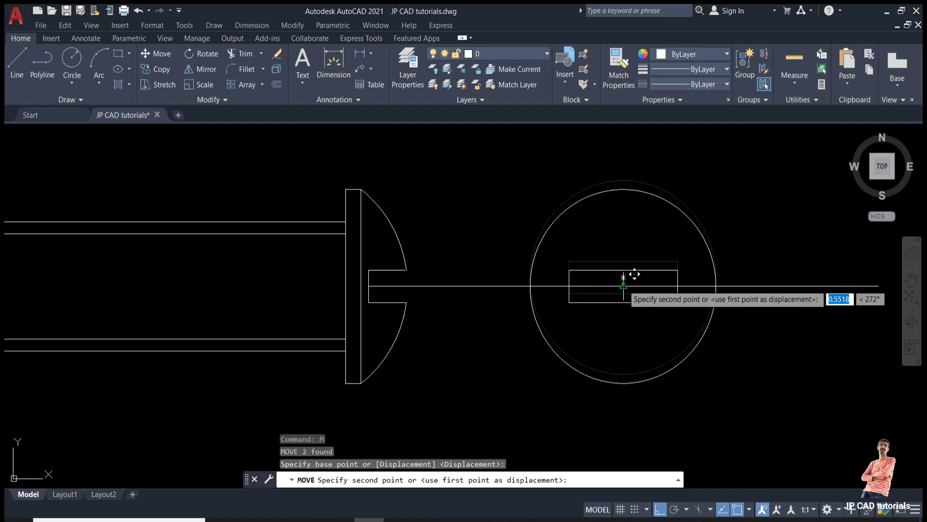
pyautogui.click(623, 286)
# Erase the horizontal construction line between the screw head and the end view.
pyautogui.click(459, 314)
pyautogui.click(430, 269)
pyautogui.write('e')
pyautogui.press('Return')
pyautogui.press('Escape')
pyautogui.press('Escape')
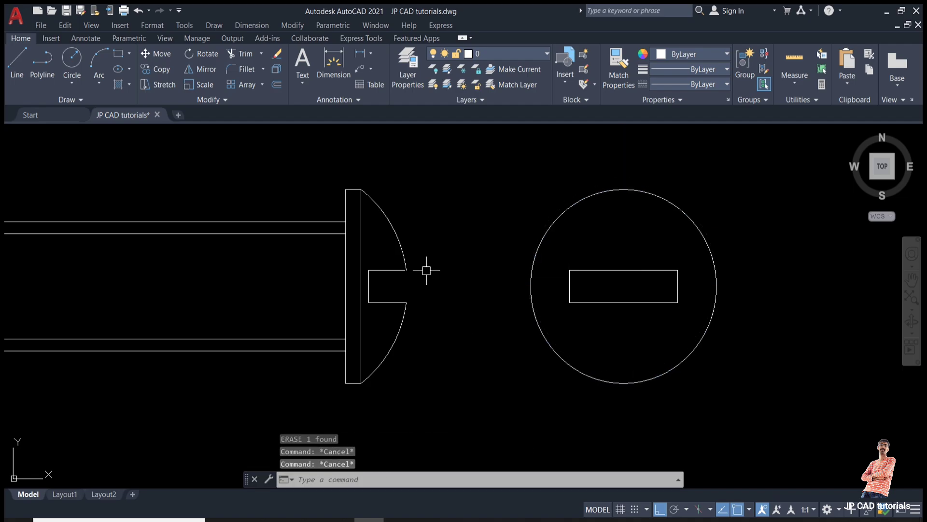
# Erase the inner vertical line between the screw head's flat rim and its rounded part.
pyautogui.write('e')
pyautogui.press('Return')
pyautogui.click(361, 231)
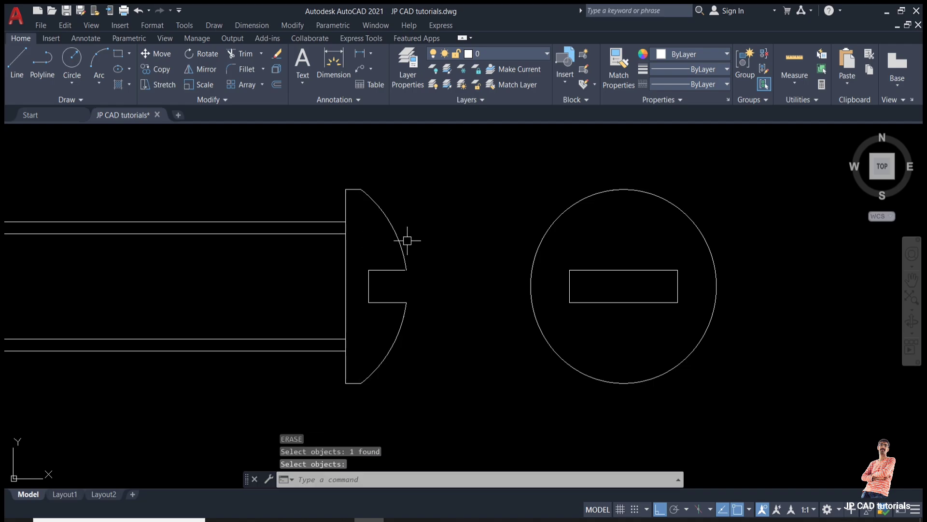
pyautogui.scroll(-2, 450, 236)
pyautogui.press('Escape')
# Move the end-view circle and slot rectangle horizontally closer to the screw head.
pyautogui.click(472, 174)
pyautogui.click(647, 368)
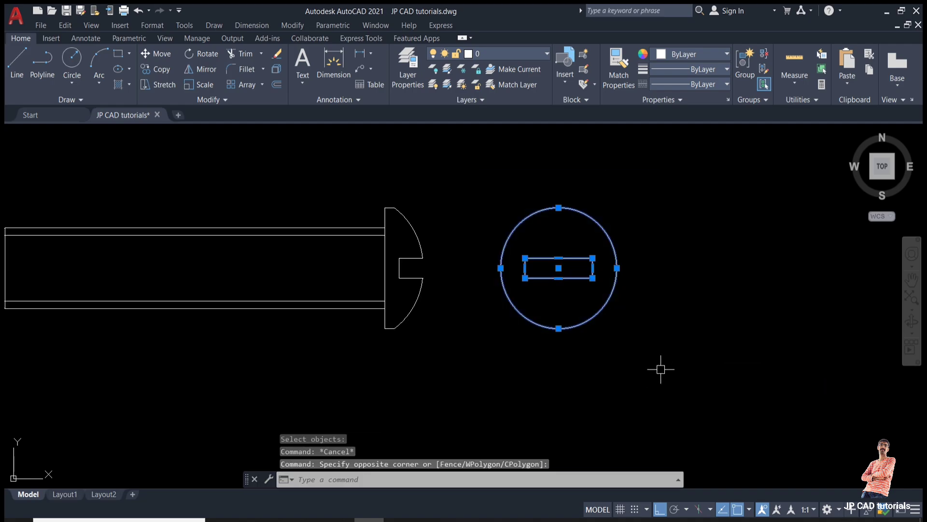
pyautogui.write('m')
pyautogui.press('Return')
pyautogui.click(625, 394)
pyautogui.click(580, 397)
pyautogui.press('Escape')
pyautogui.scroll(-2, 574, 347)
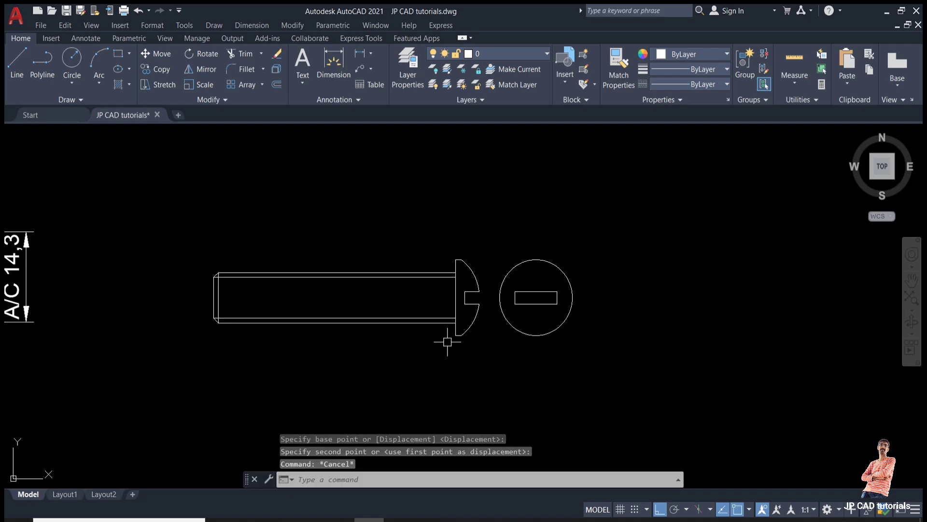
# Examine the reference hex nut's front and side views with their thread callout, thickness and across-corners dimensions.
pyautogui.scroll(-2, 399, 333)
pyautogui.moveTo(385, 331); pyautogui.dragTo(529, 327, button='middle')
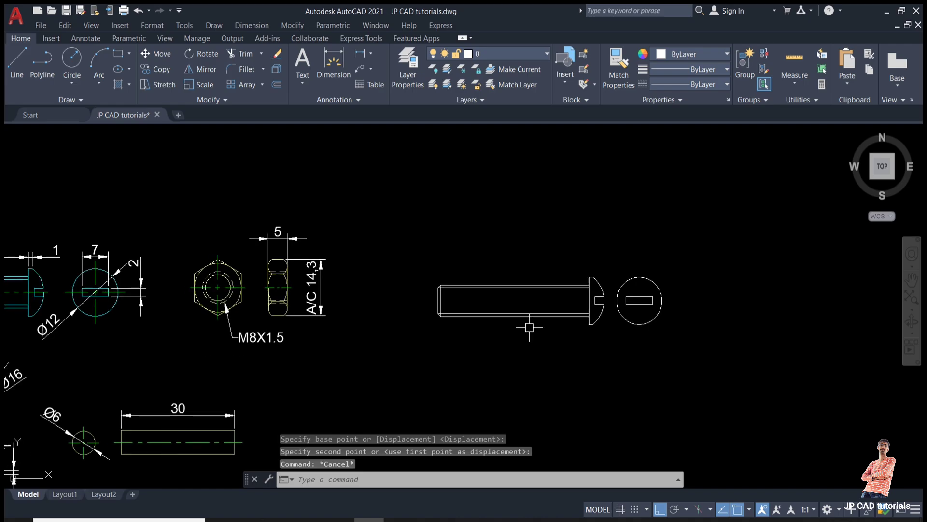
pyautogui.moveTo(345, 327); pyautogui.dragTo(545, 312, button='middle')
pyautogui.scroll(2, 435, 301)
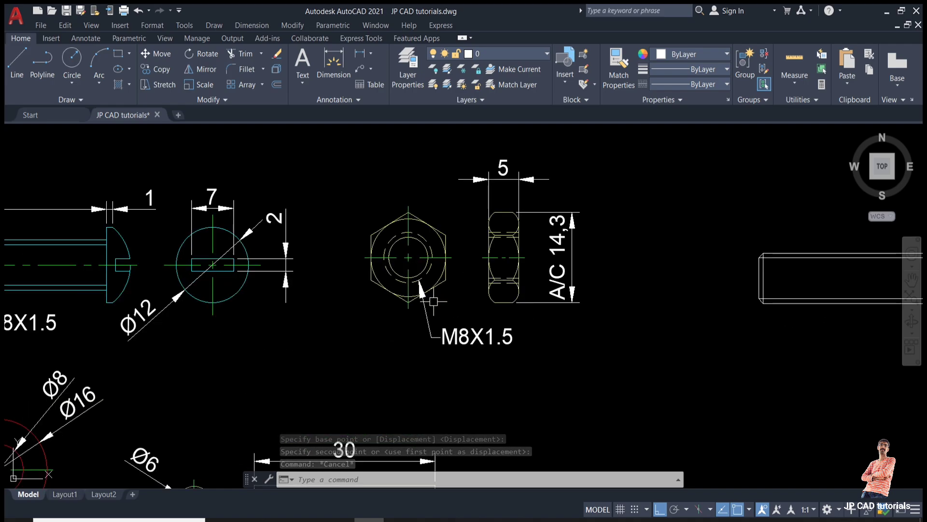
pyautogui.moveTo(452, 302); pyautogui.dragTo(426, 315, button='middle')
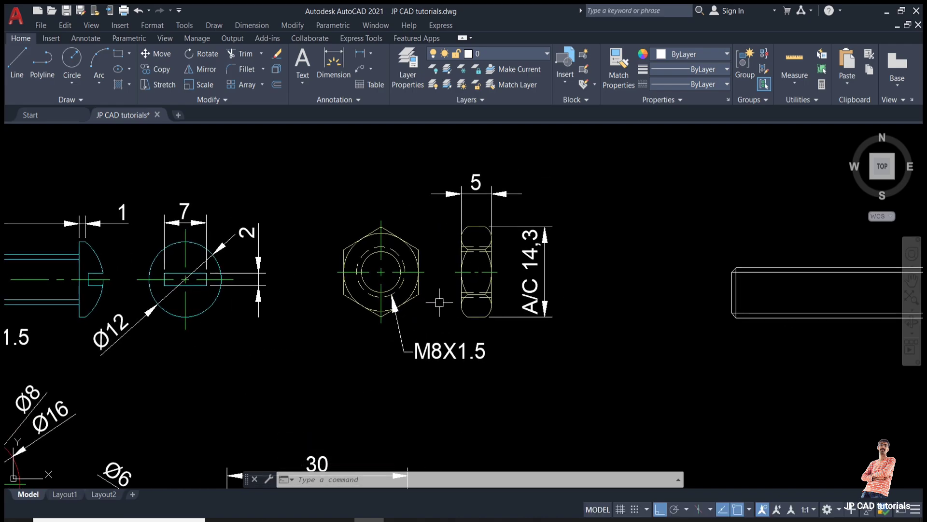
pyautogui.scroll(-3, 439, 303)
pyautogui.scroll(3, 515, 265)
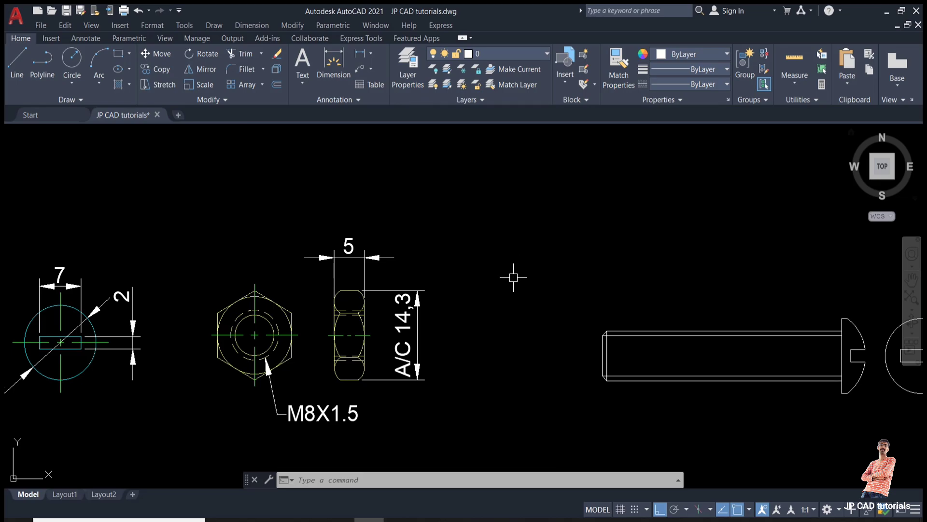
# Draw a circle of diameter 8 above the shaft end of the redrawn screw.
pyautogui.press('Return')
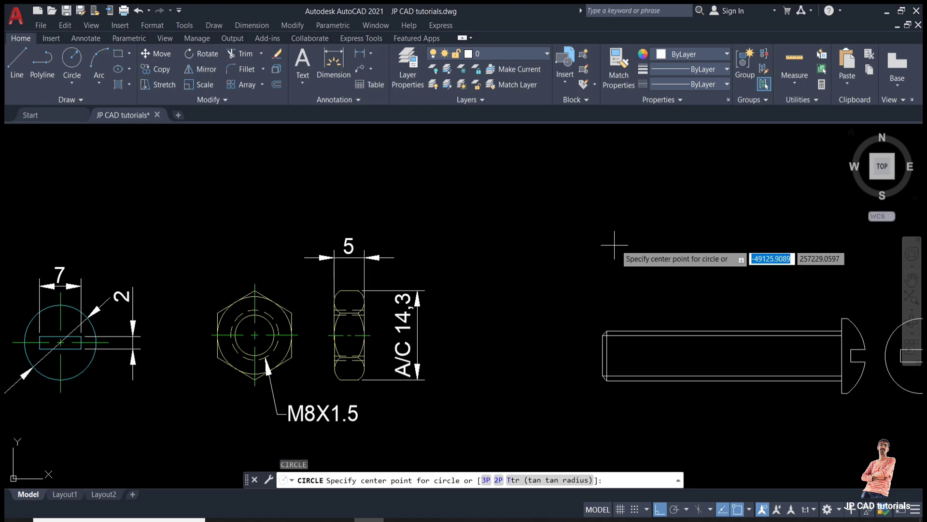
pyautogui.click(610, 216)
pyautogui.write('d')
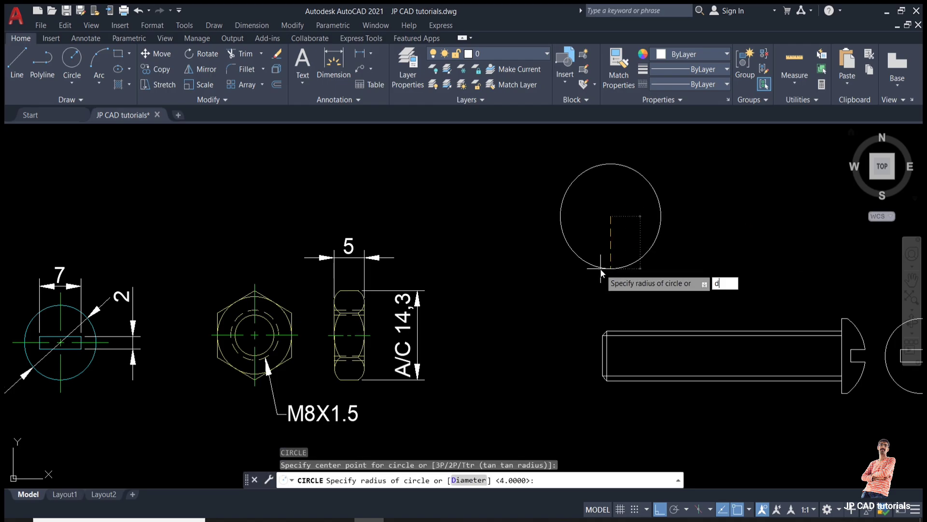
pyautogui.press('Return')
pyautogui.press('Return')
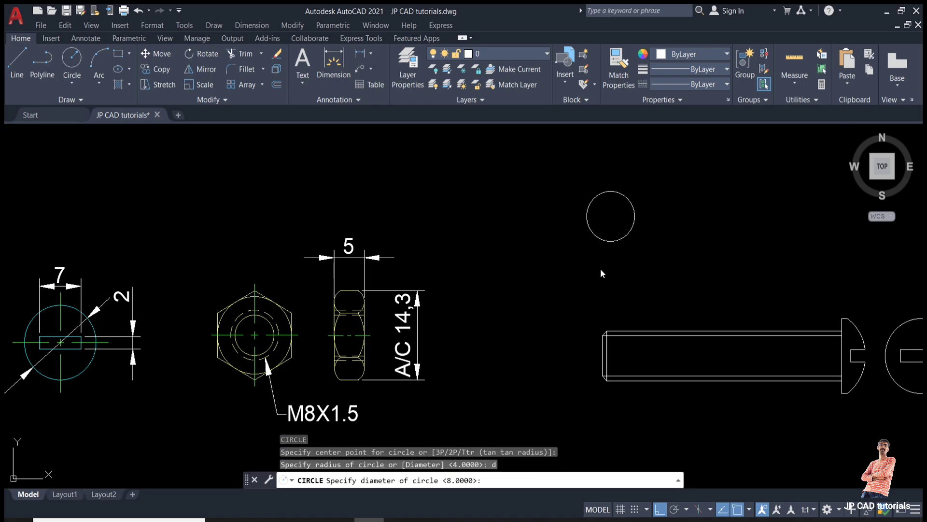
# Offset the diameter 8 circle inward by 0.75 to form the nut's inner thread circle.
pyautogui.write('o')
pyautogui.press('Return')
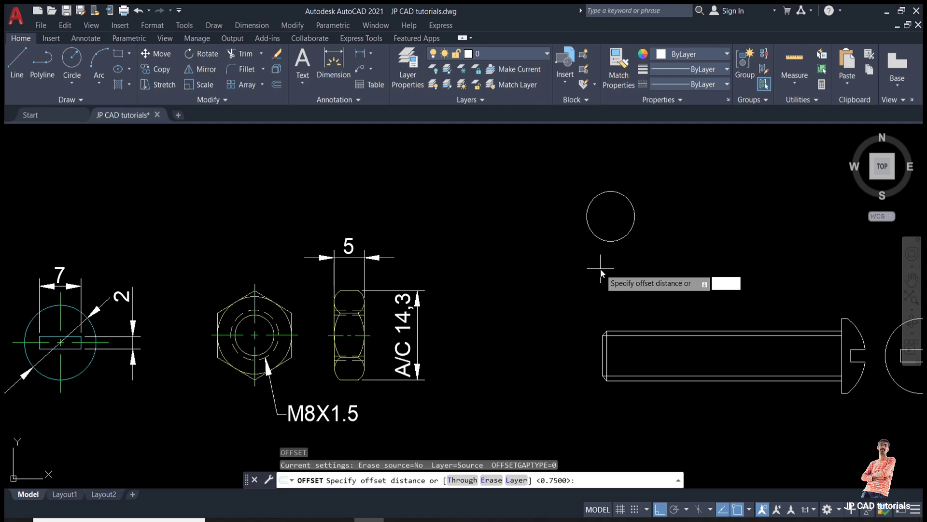
pyautogui.write('0.75')
pyautogui.press('Return')
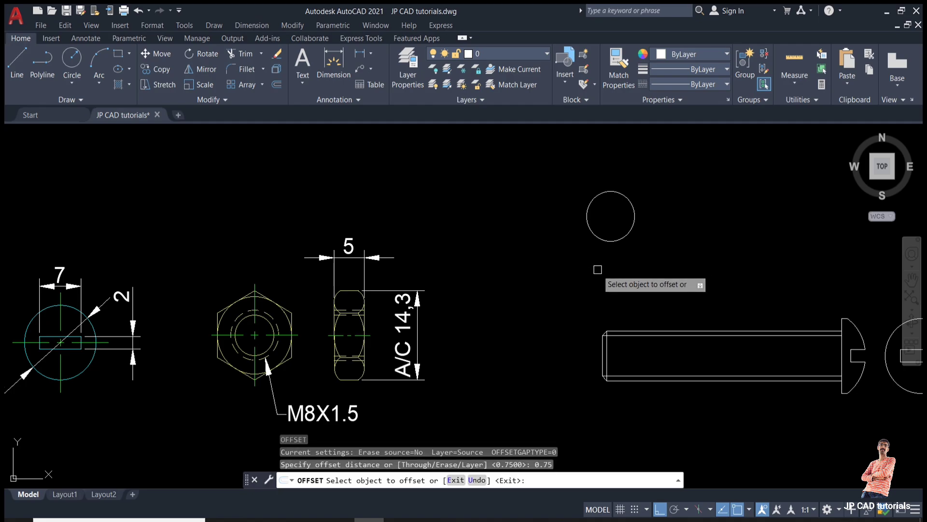
pyautogui.click(607, 240)
pyautogui.click(611, 202)
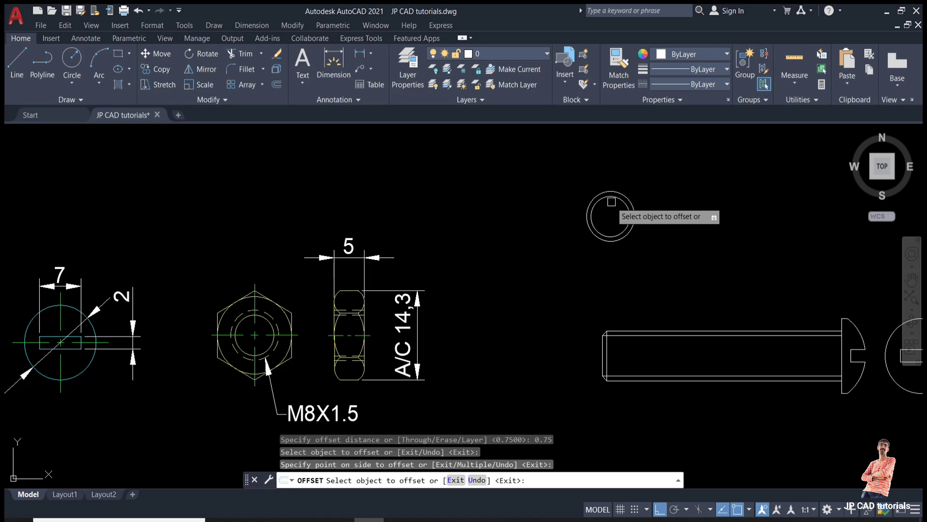
pyautogui.press('Escape')
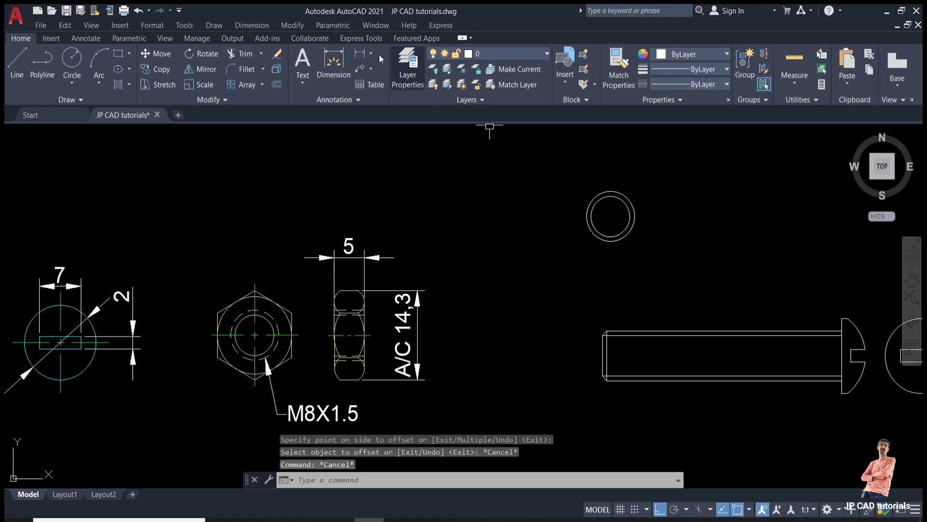
# Add a radius dimension to the large circle inside the reference nut's hexagon, placing its text above the nut.
pyautogui.click(283, 317)
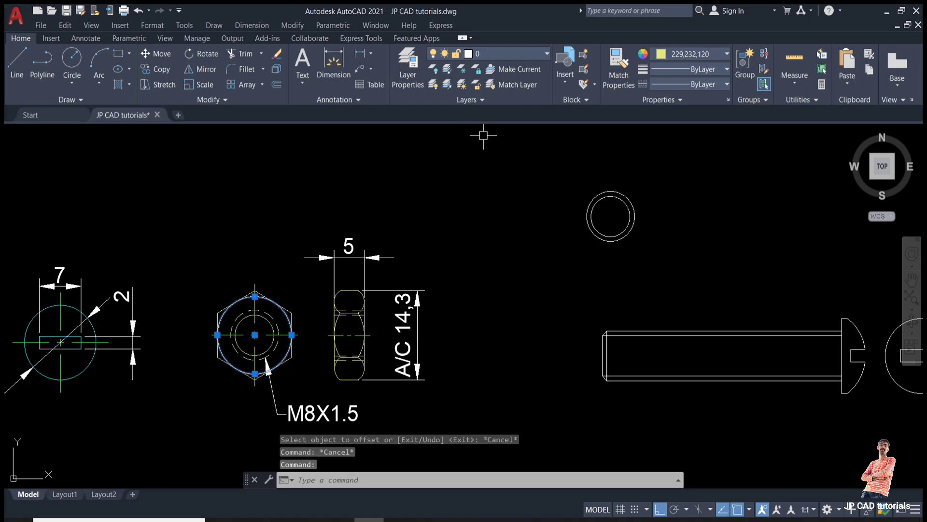
pyautogui.press('Escape')
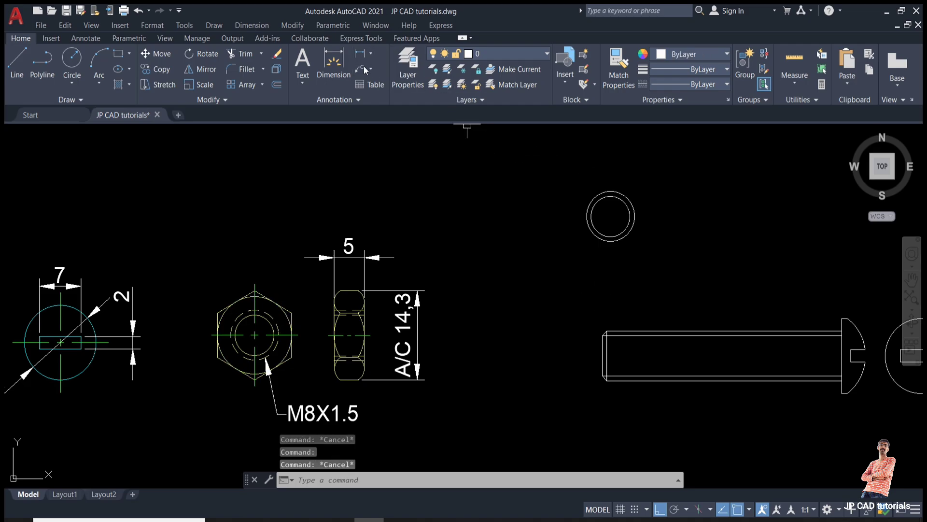
pyautogui.click(371, 71)
pyautogui.click(370, 54)
pyautogui.click(370, 54)
pyautogui.click(380, 184)
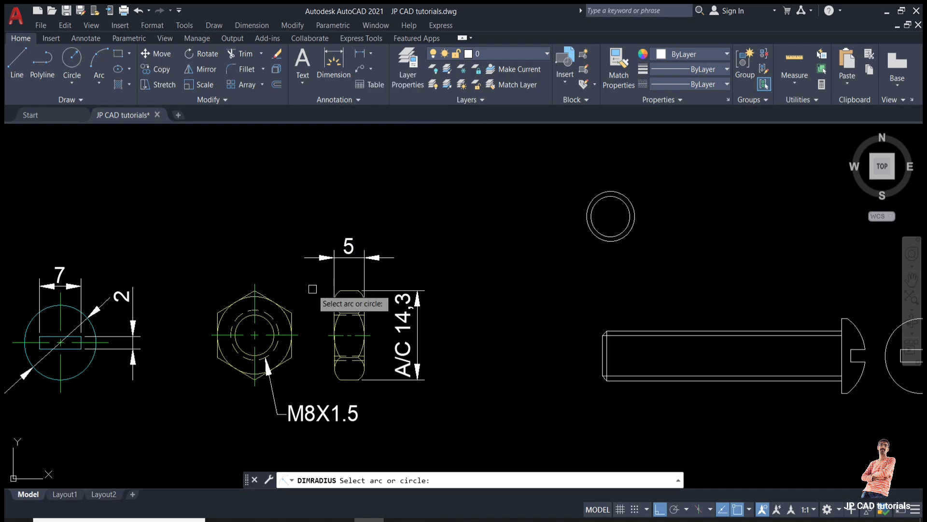
pyautogui.click(286, 318)
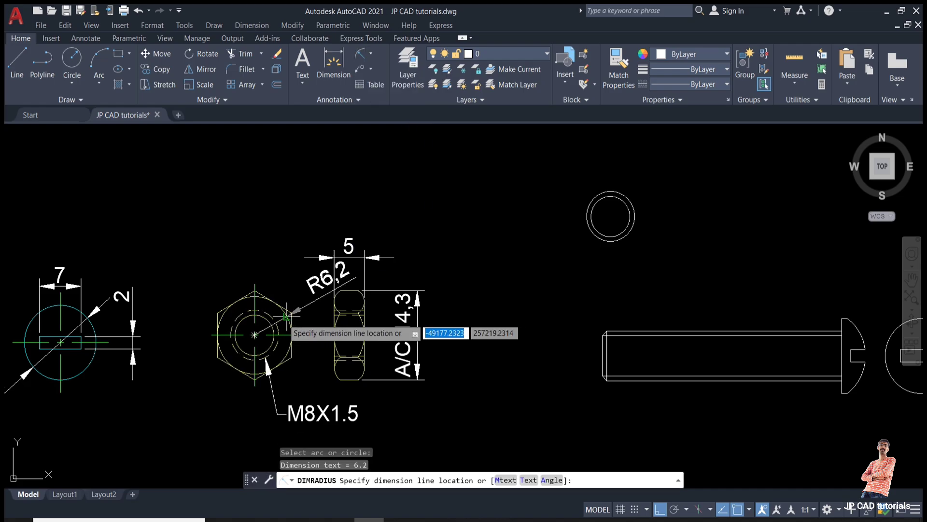
pyautogui.click(215, 248)
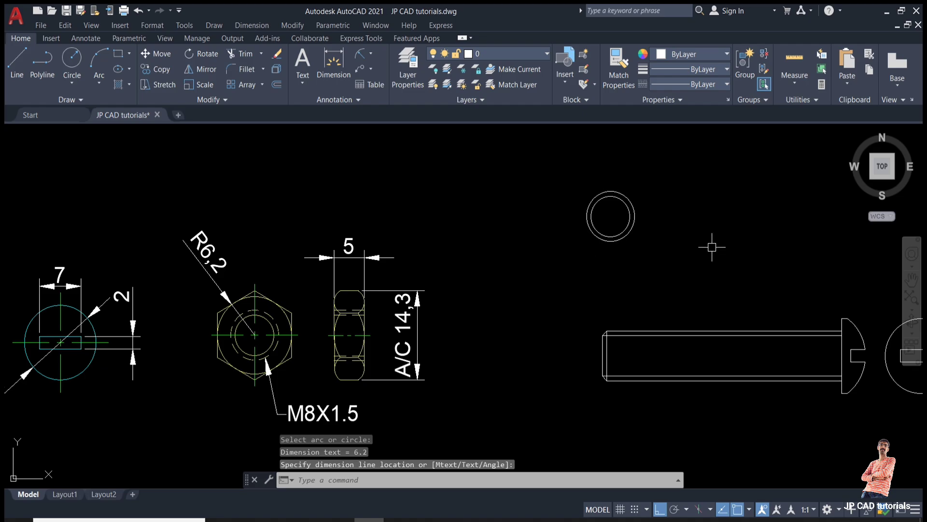
# Draw a six-sided polygon centred on the new thread circles, circumscribed about a circle of radius 6.2.
pyautogui.write('p')
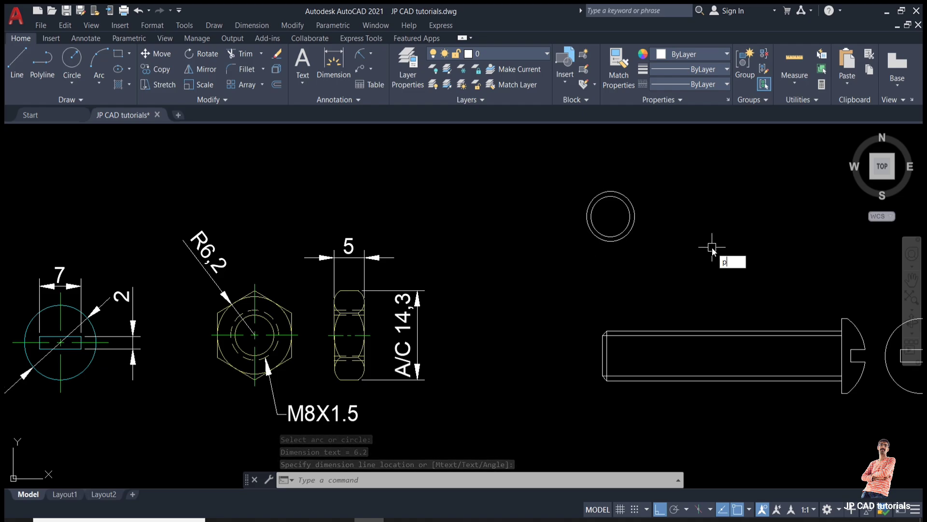
pyautogui.write('ol')
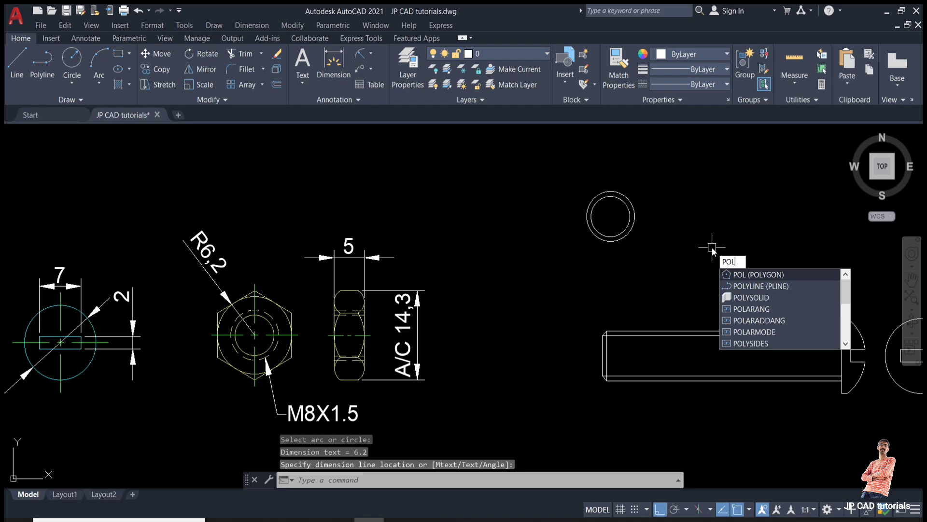
pyautogui.press('Return')
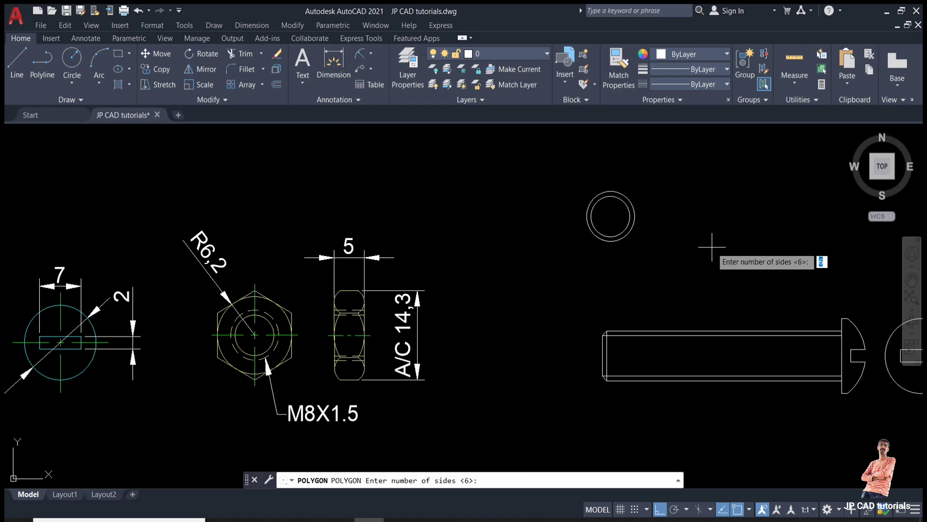
pyautogui.press('Return')
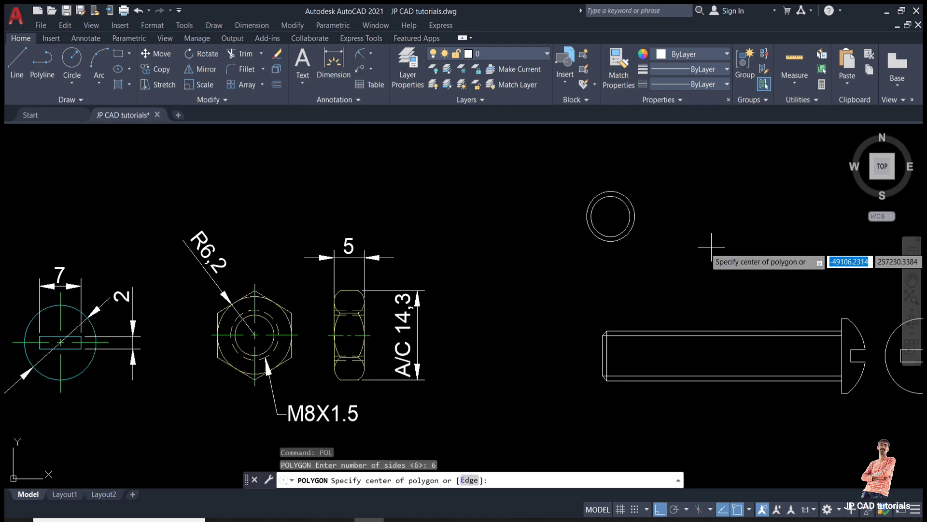
pyautogui.click(611, 216)
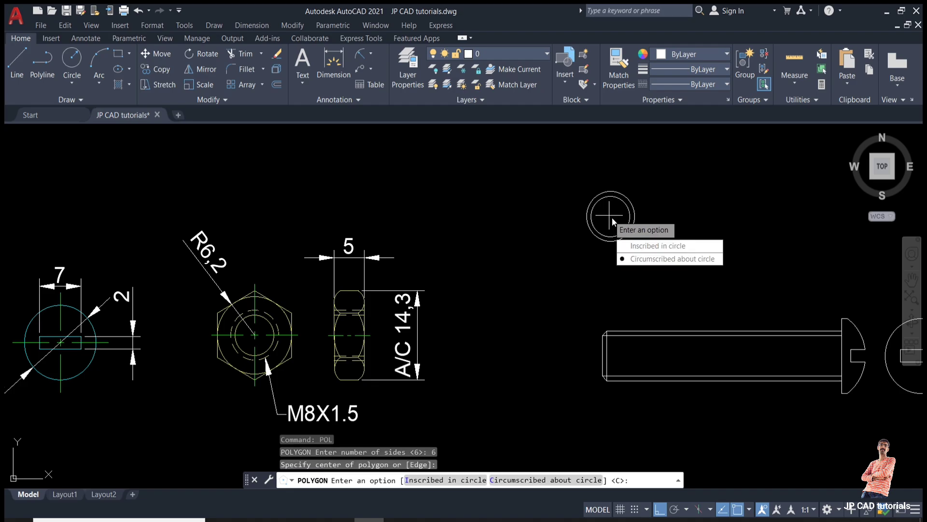
pyautogui.click(641, 260)
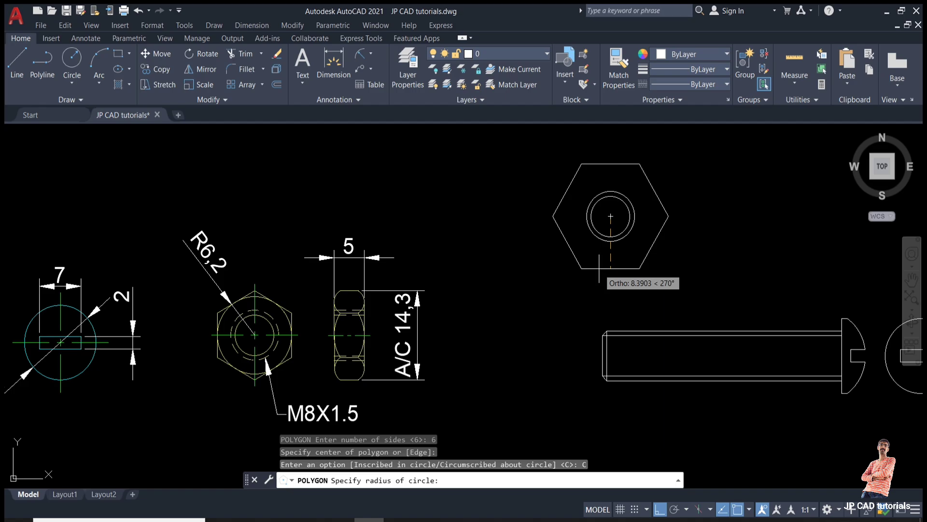
pyautogui.write('6.2')
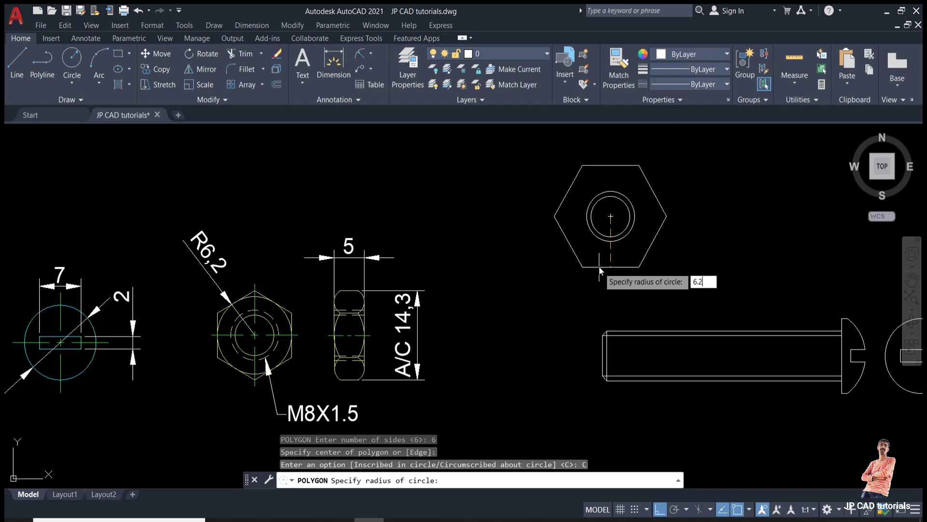
pyautogui.press('Return')
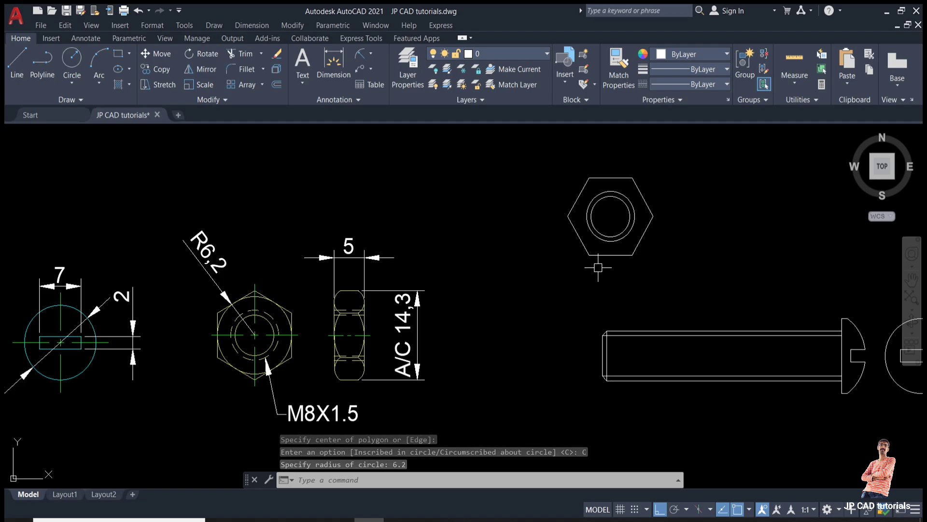
# Draw a circle from the centre of the new hexagon out to touch its flat sides.
pyautogui.write('c')
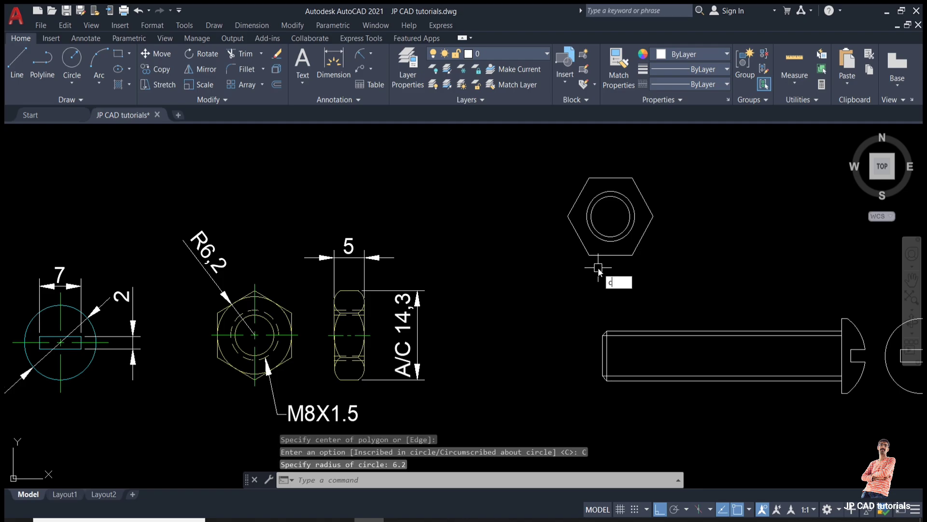
pyautogui.press('Return')
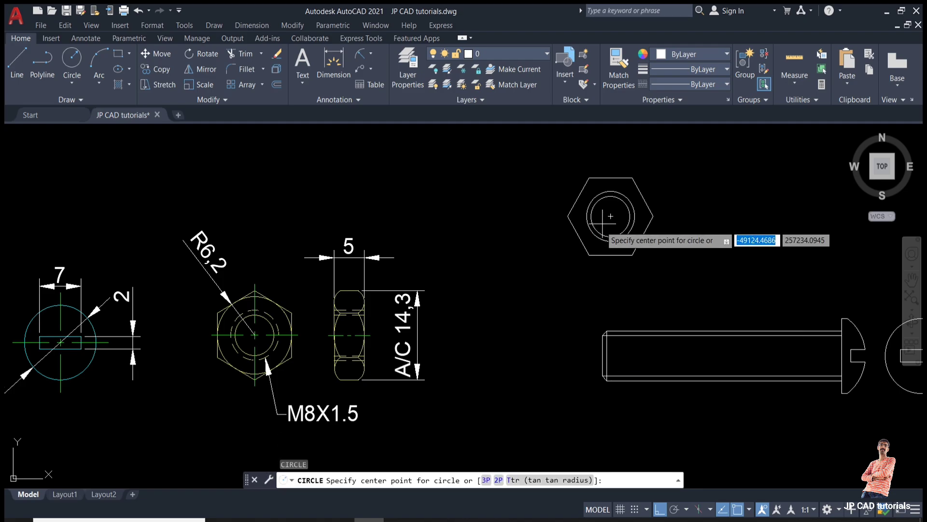
pyautogui.click(611, 216)
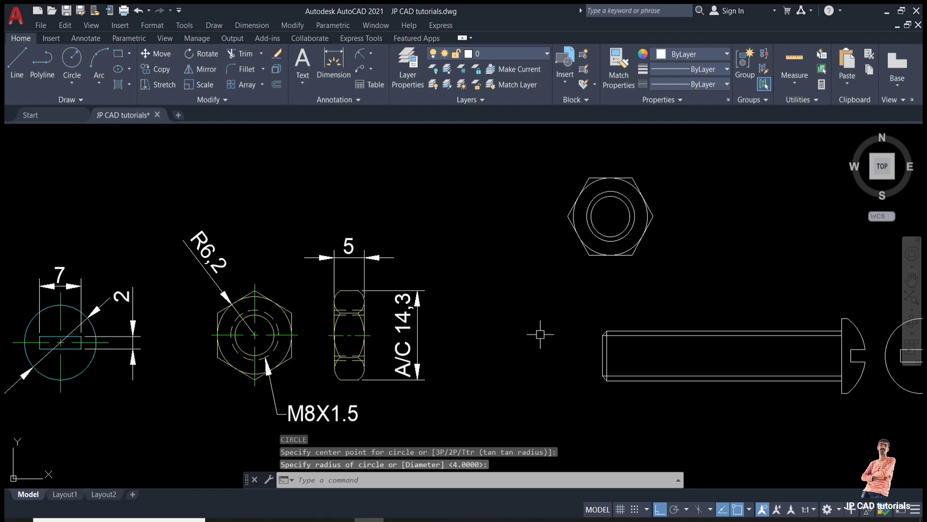
pyautogui.press('Escape')
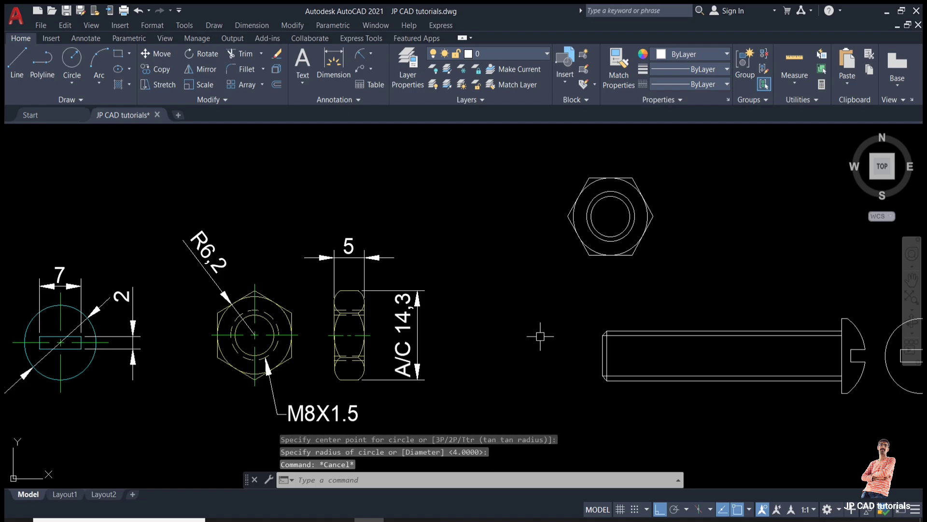
pyautogui.click(178, 203)
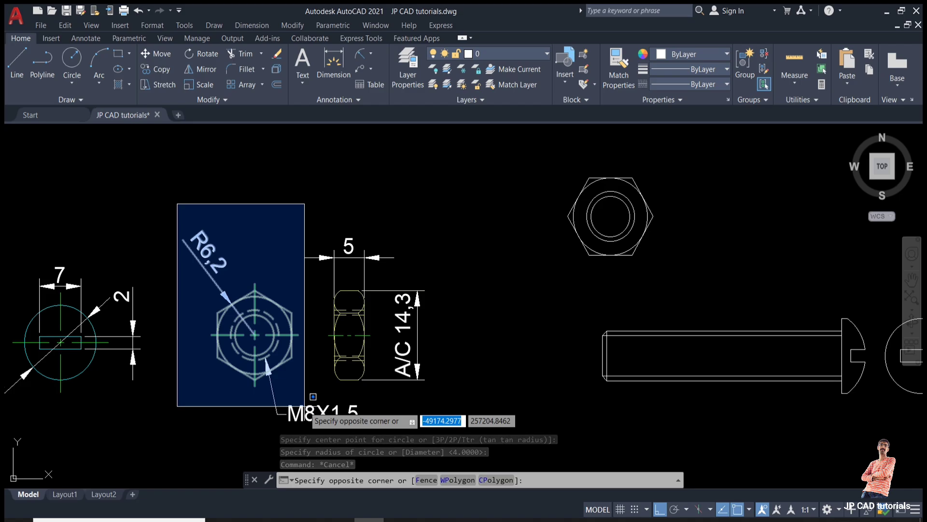
pyautogui.press('Escape')
pyautogui.press('Escape')
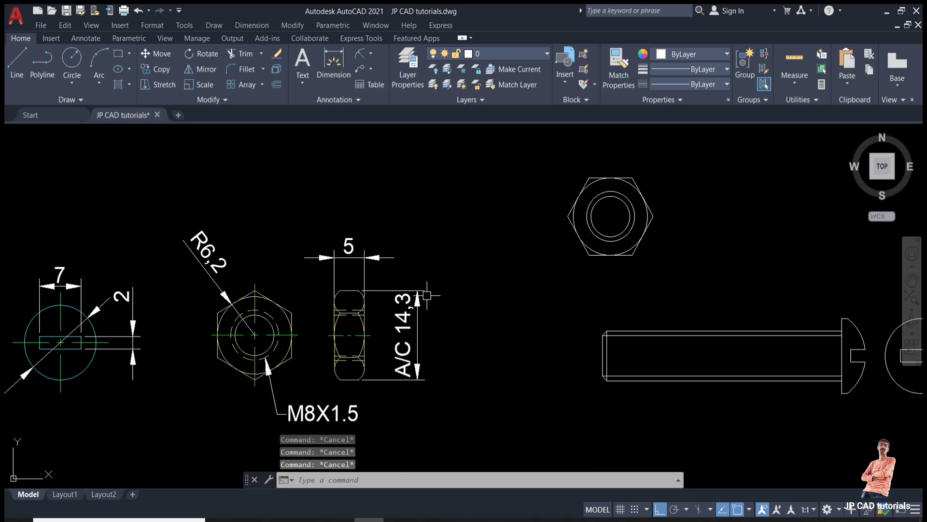
# Try to rotate the new hexagon by 22.5 degrees about its centre.
pyautogui.click(590, 177)
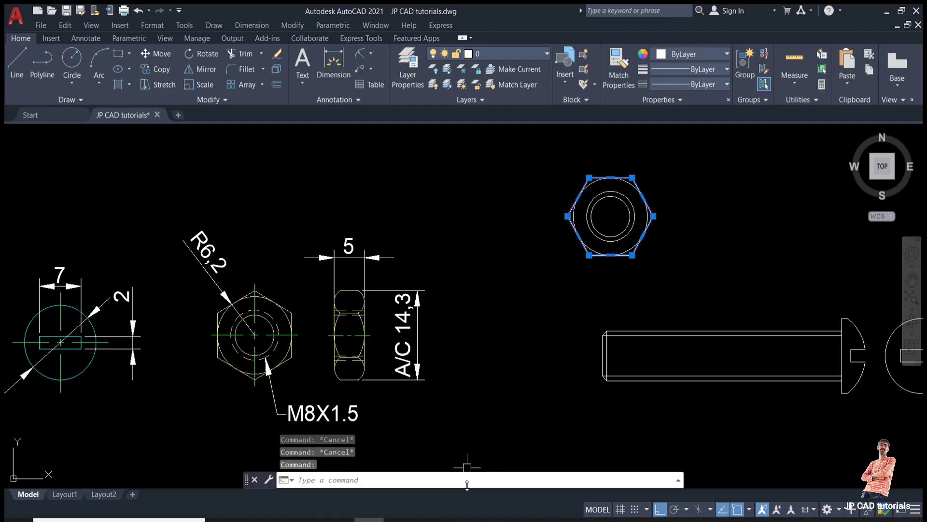
pyautogui.write('ro')
pyautogui.press('Return')
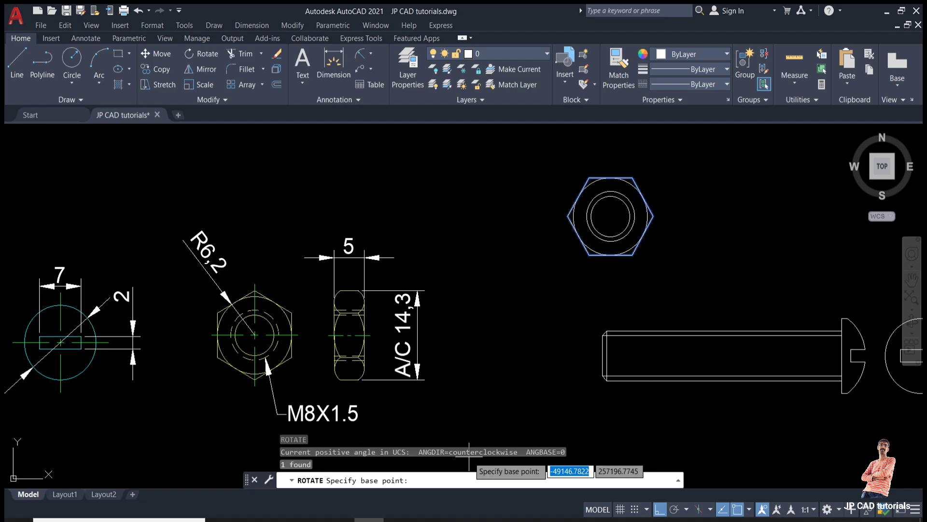
pyautogui.click(611, 216)
pyautogui.write('22.5')
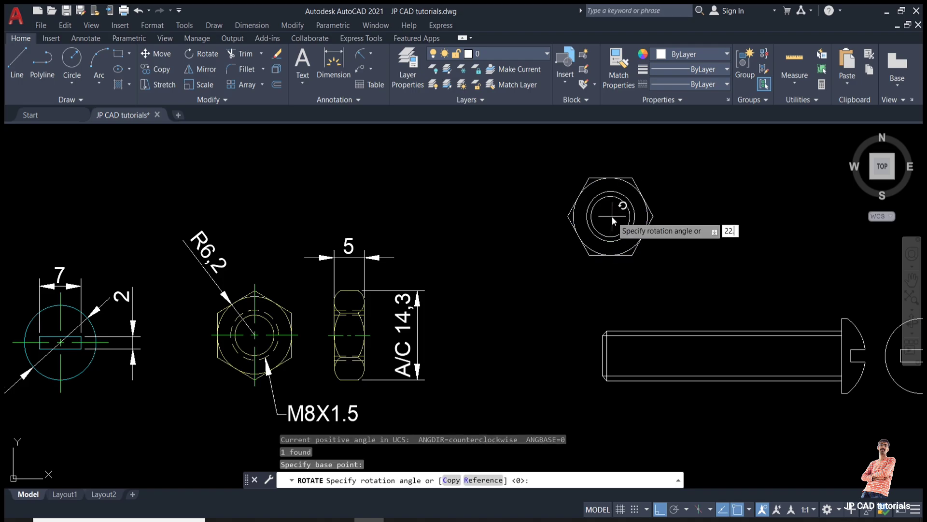
pyautogui.press('Return')
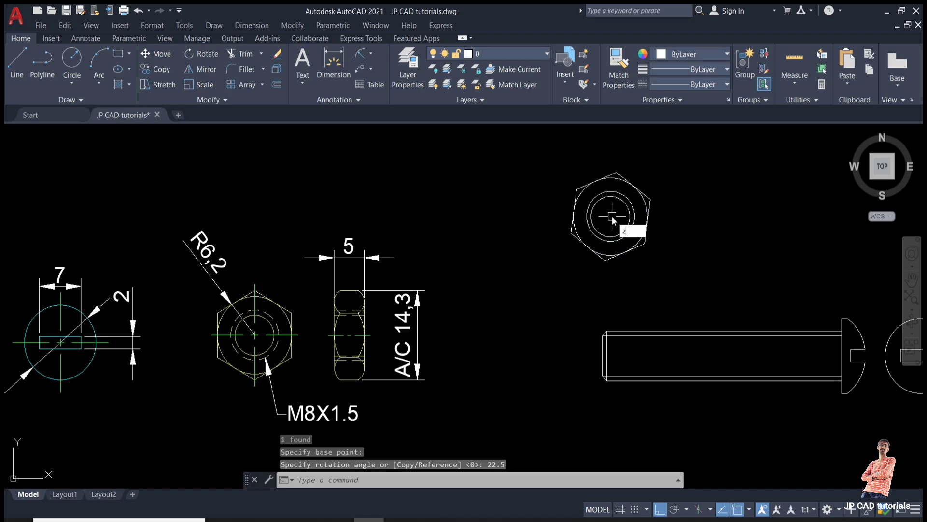
pyautogui.press('Escape')
pyautogui.hotkey('ctrl', 'z')
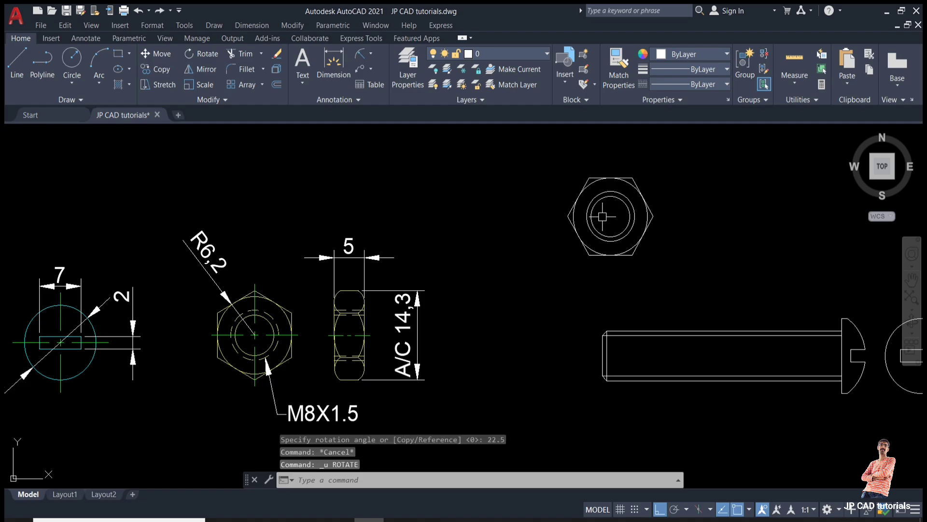
# Rotate the new hexagon 90 degrees about its centre so that its corners point straight up and down.
pyautogui.press('Return')
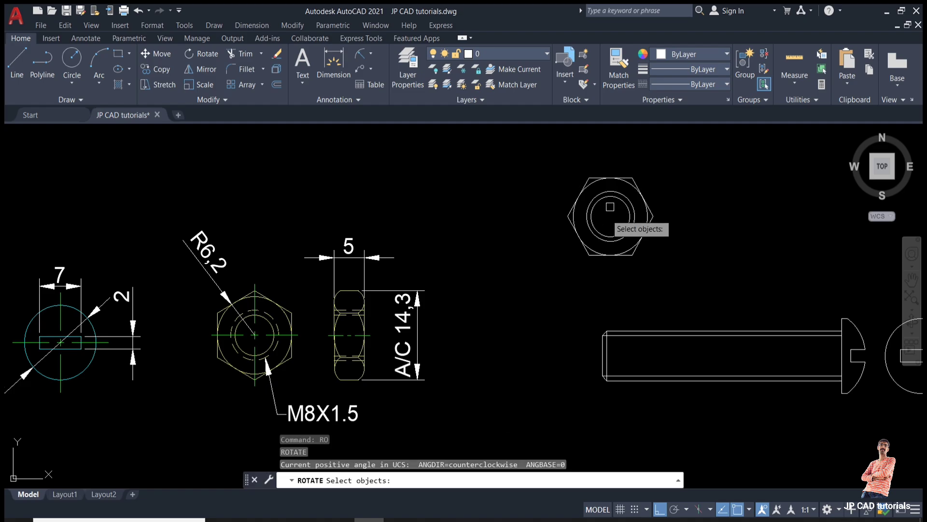
pyautogui.click(636, 190)
pyautogui.press('Return')
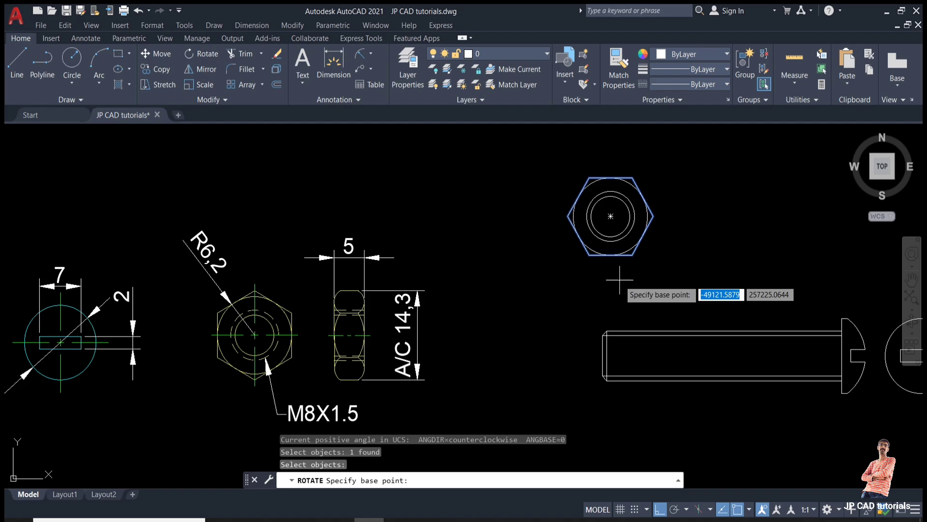
pyautogui.click(610, 216)
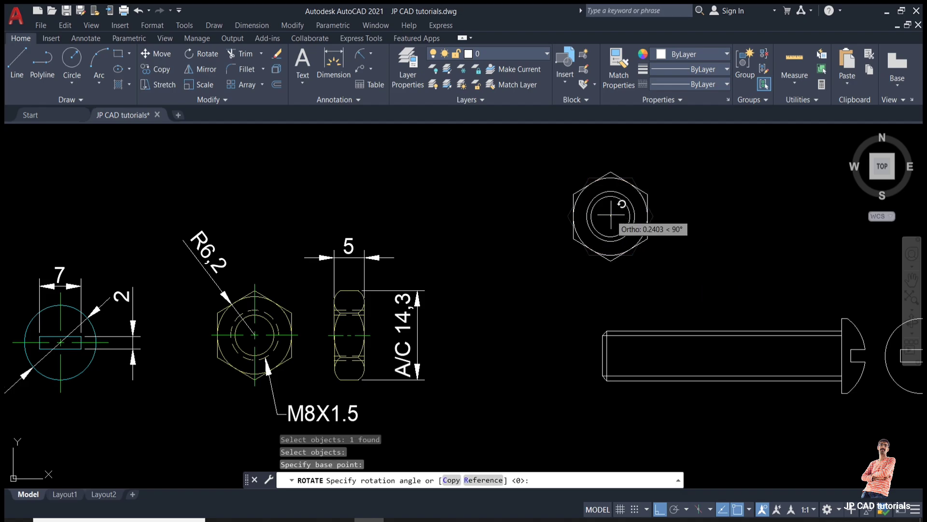
pyautogui.press('Escape')
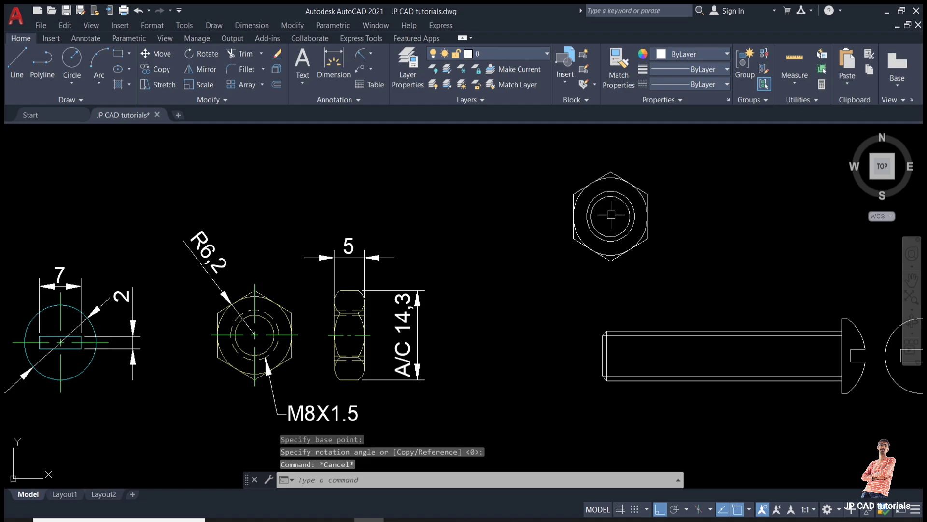
# Measure the new hexagon's height between its uppermost and lowermost corners with a linear dimension, without placing it.
pyautogui.click(371, 53)
pyautogui.click(375, 73)
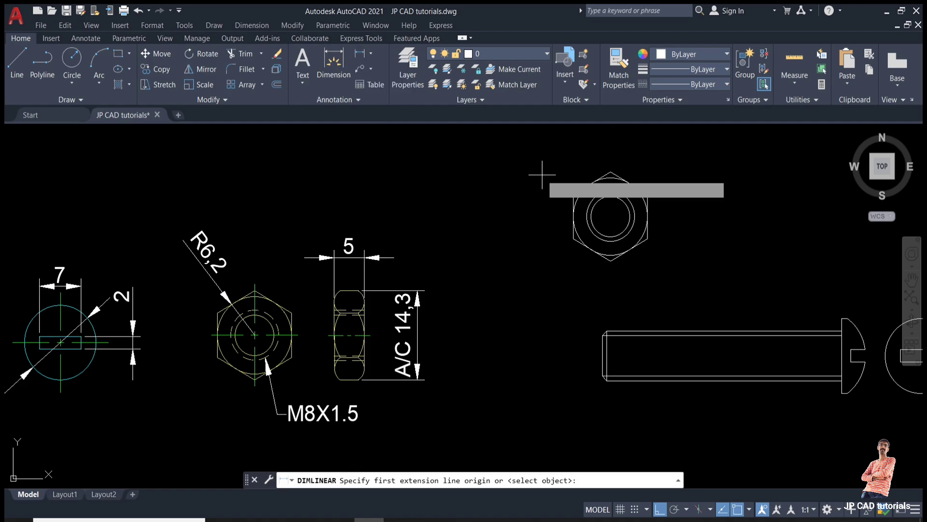
pyautogui.click(610, 172)
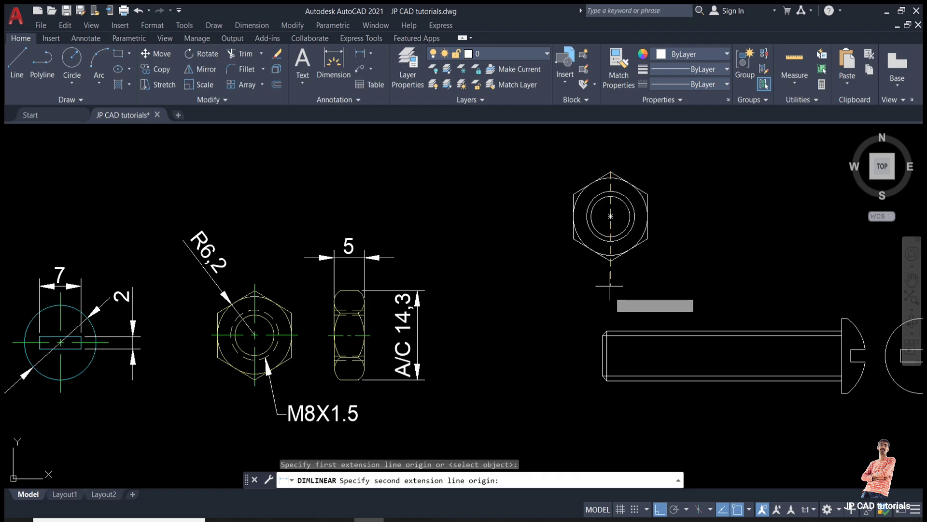
pyautogui.click(610, 261)
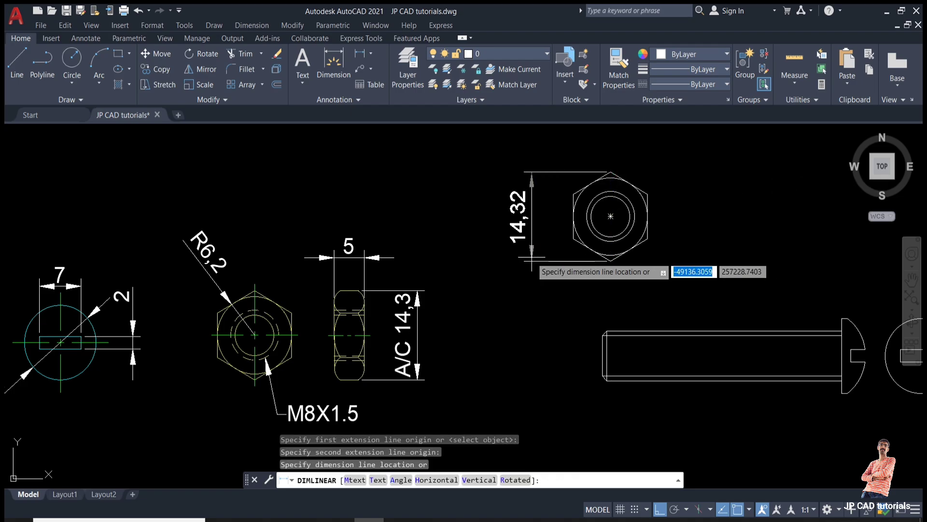
pyautogui.press('Escape')
pyautogui.press('Escape')
pyautogui.press('Escape')
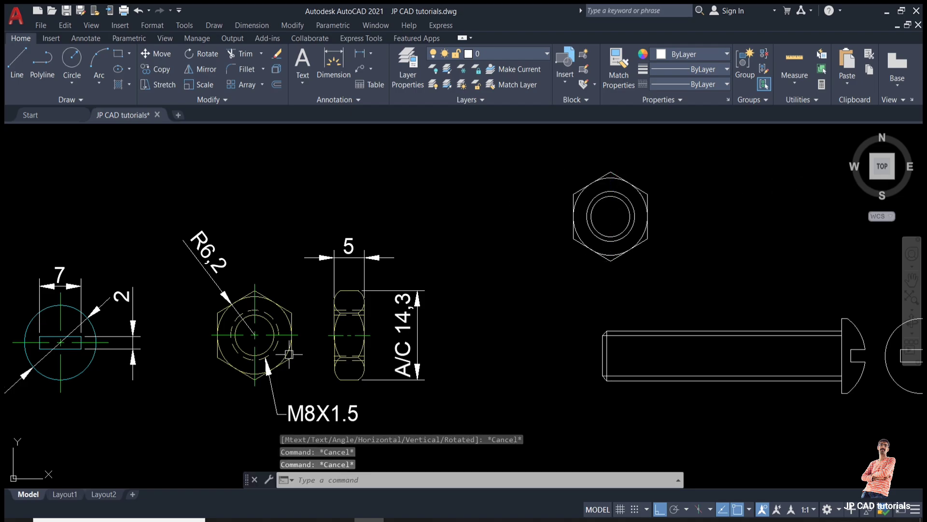
pyautogui.click(191, 288)
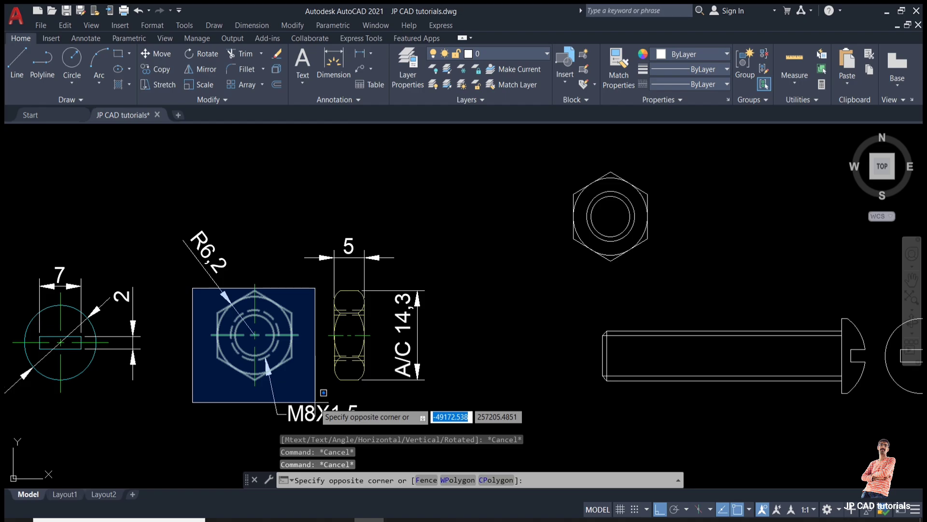
pyautogui.press('Escape')
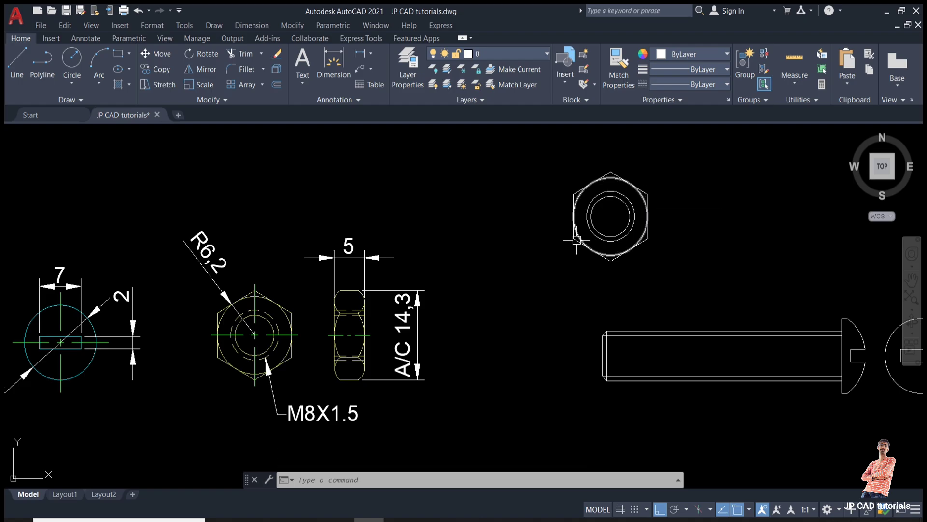
# Change the linetype of the new nut's outer thread circle to HIDDEN.
pyautogui.click(622, 192)
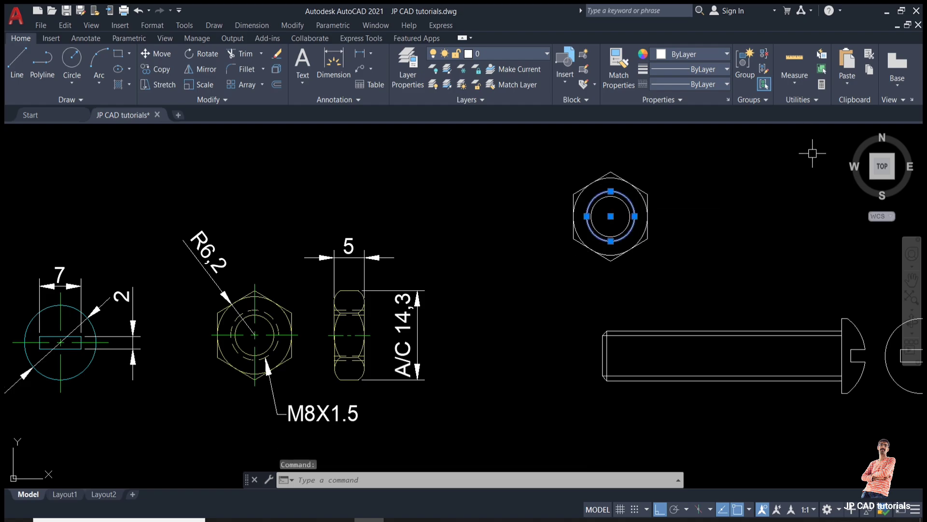
pyautogui.click(709, 86)
pyautogui.click(695, 144)
# Set the hidden thread circle's linetype scale to 0.3 after trying 0.5.
pyautogui.write('mo')
pyautogui.press('Return')
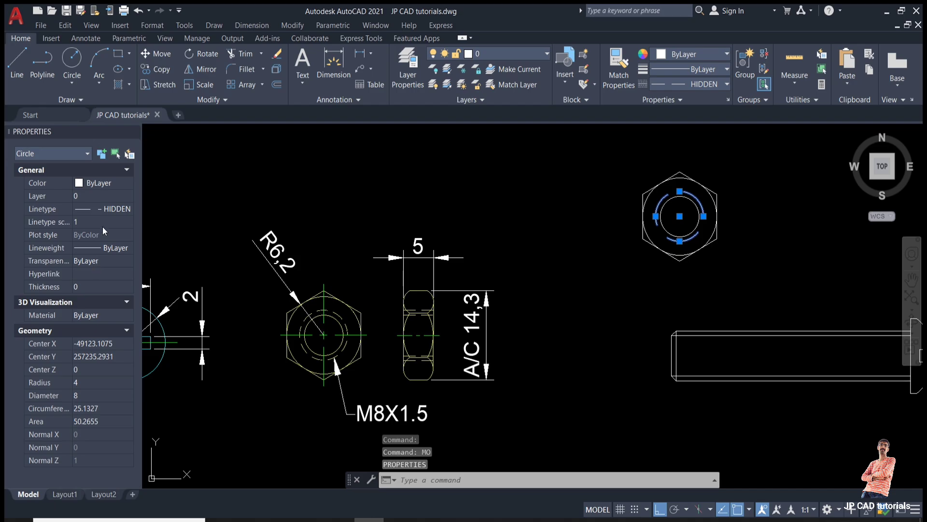
pyautogui.click(103, 223)
pyautogui.write('0.5')
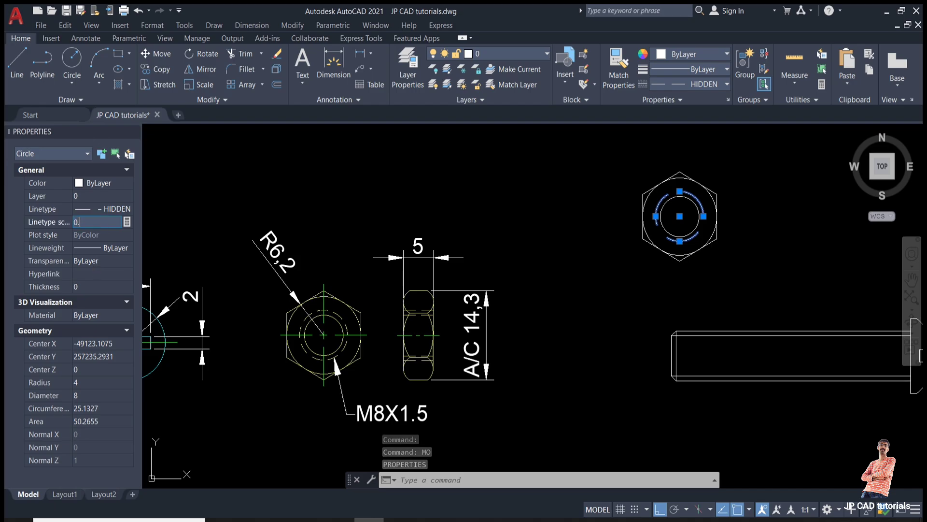
pyautogui.press('Return')
pyautogui.click(102, 221)
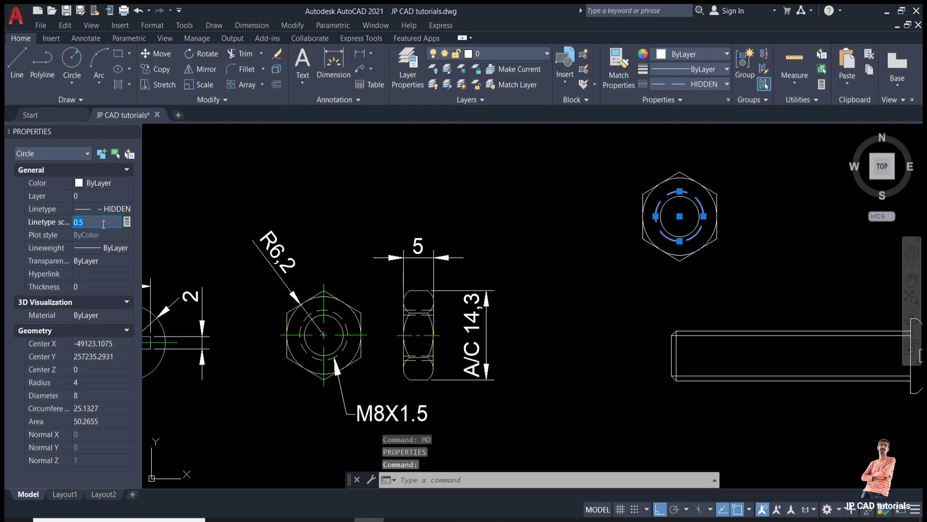
pyautogui.press('Return')
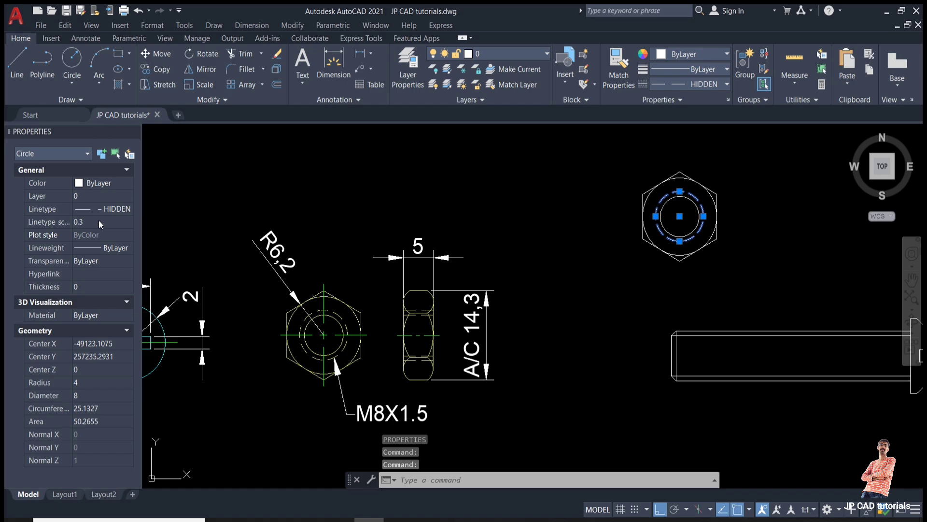
pyautogui.click(134, 132)
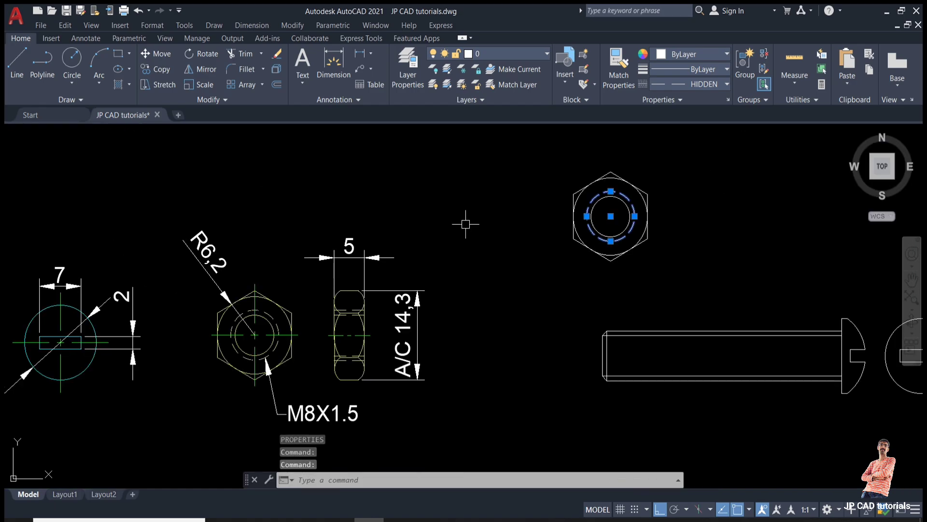
pyautogui.press('Escape')
pyautogui.press('Escape')
pyautogui.press('Escape')
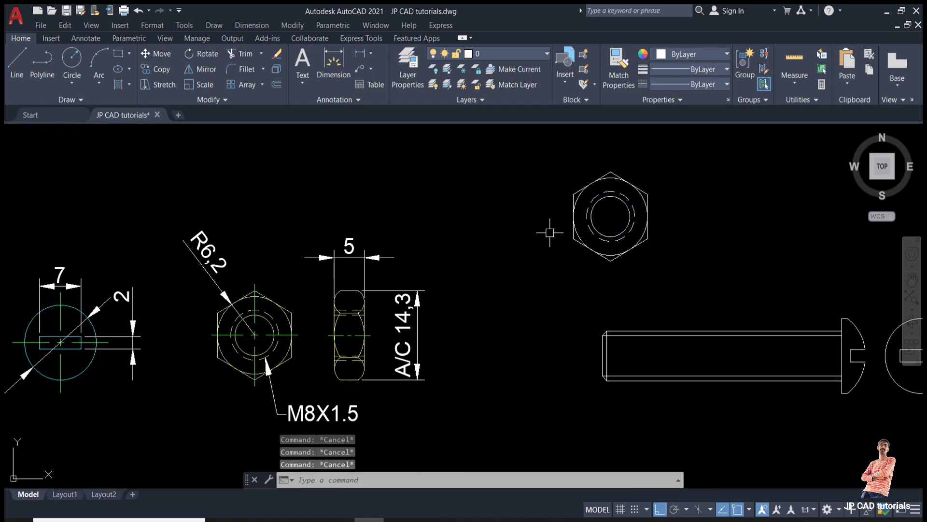
# Draw a vertical line to the right of the new hexagon, extending above and below its height, for the nut's side view.
pyautogui.click(307, 208)
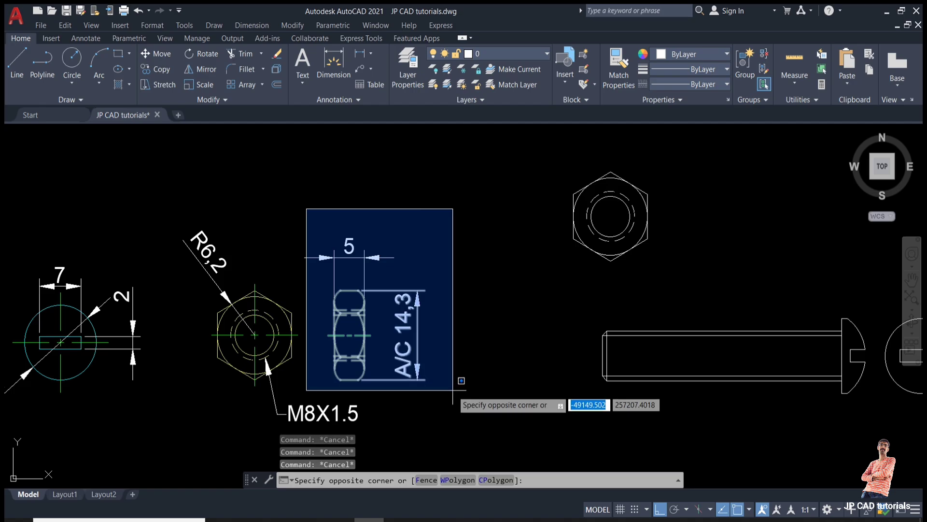
pyautogui.press('Escape')
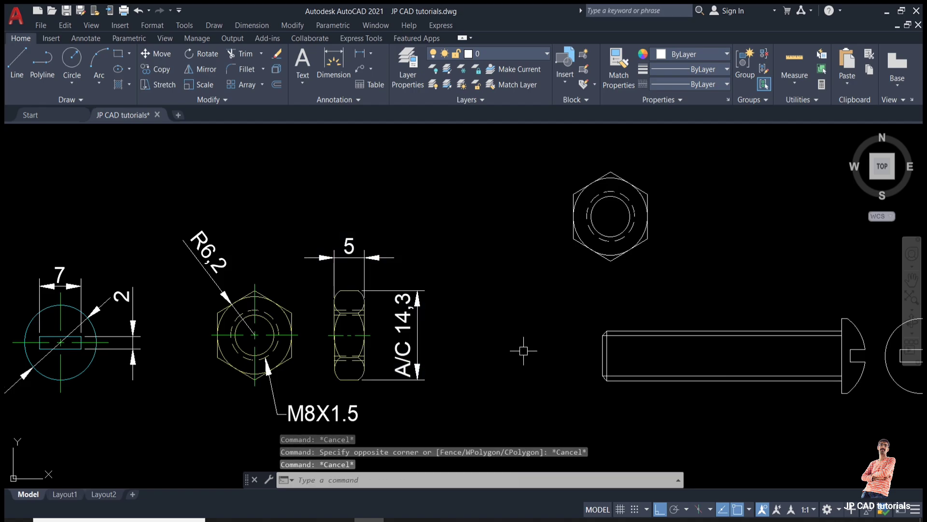
pyautogui.write('l')
pyautogui.press('Return')
pyautogui.click(699, 156)
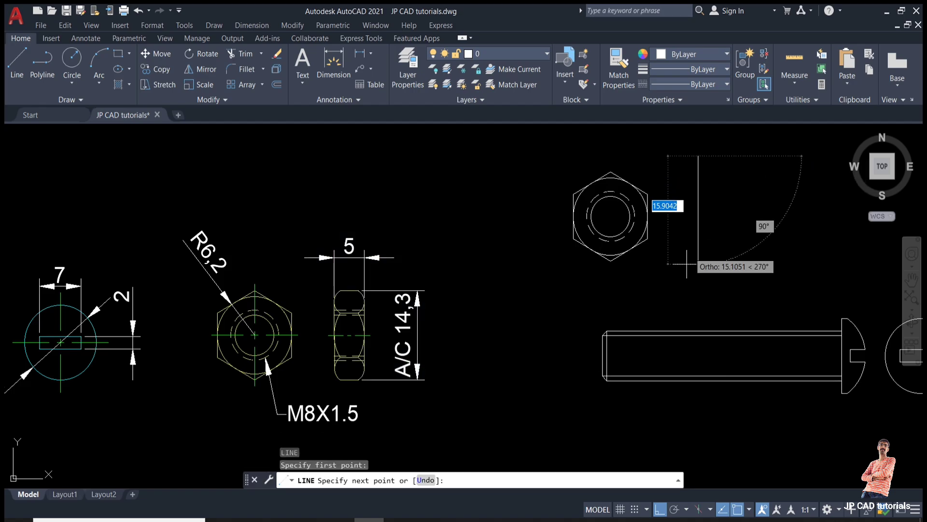
pyautogui.click(686, 279)
pyautogui.press('Return')
# Draw four horizontal projection lines from the hexagon's uppermost, two right-hand and lowermost corners to beyond the vertical line.
pyautogui.press('Return')
pyautogui.click(611, 171)
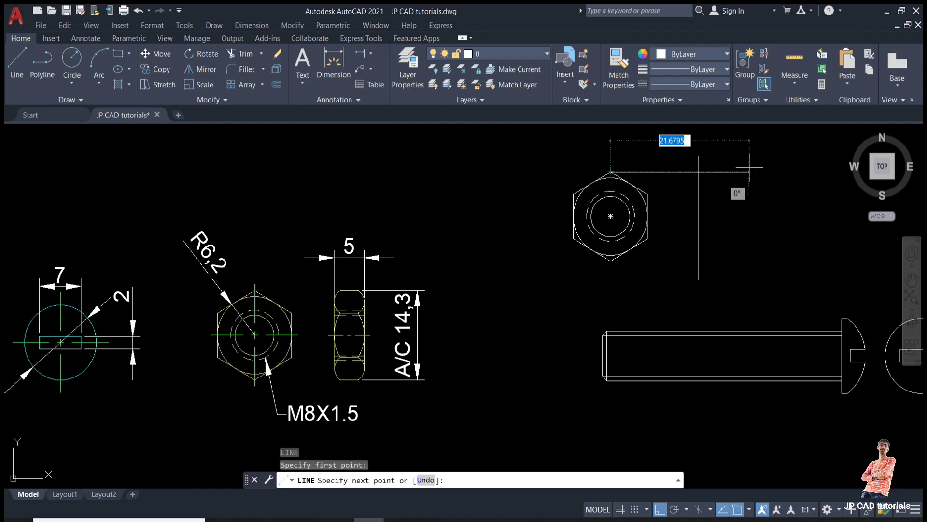
pyautogui.click(752, 169)
pyautogui.press('Return')
pyautogui.press('Return')
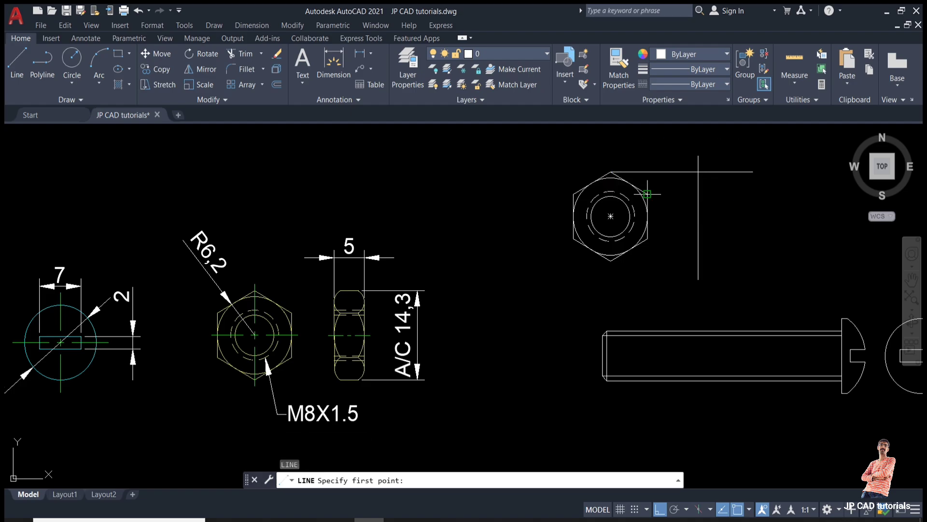
pyautogui.click(747, 194)
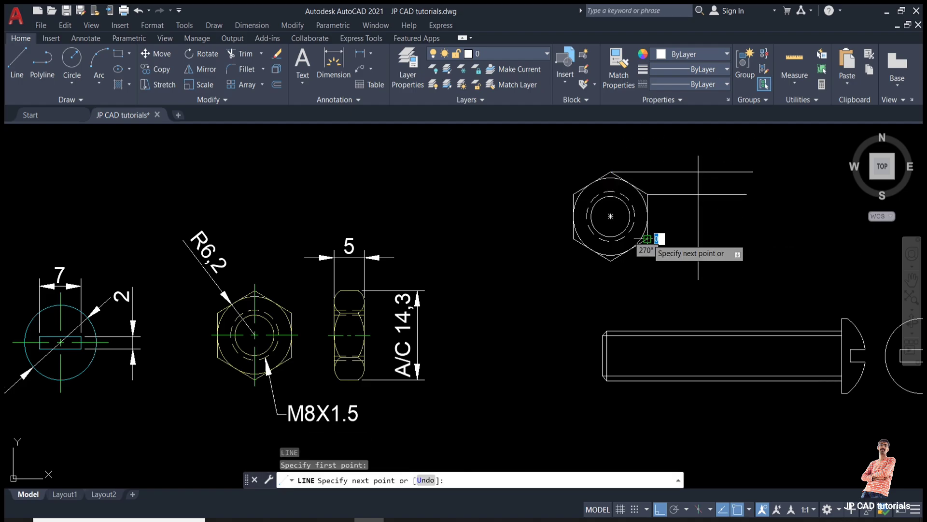
pyautogui.click(773, 239)
pyautogui.press('Return')
pyautogui.press('Return')
pyautogui.click(610, 261)
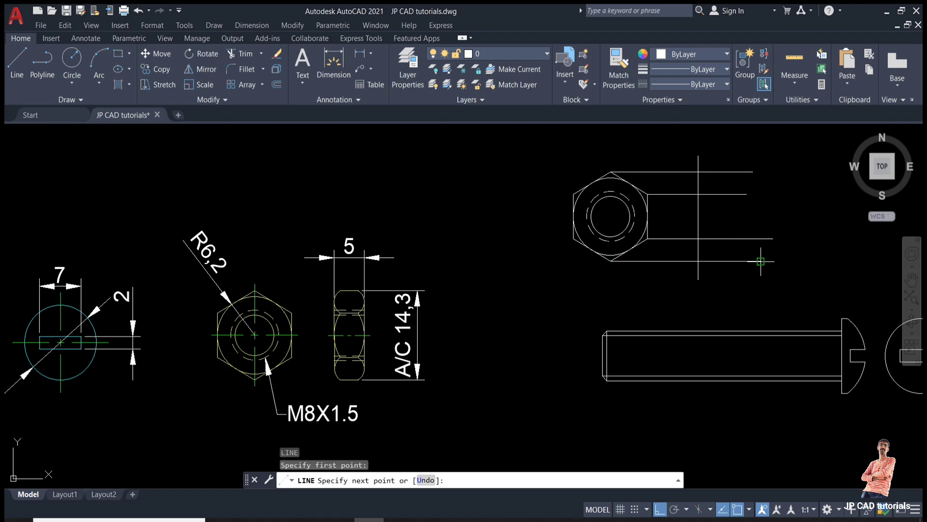
pyautogui.click(761, 261)
pyautogui.press('Escape')
pyautogui.press('Escape')
# Offset the vertical line 5 to the right to give the side view its thickness.
pyautogui.write('o')
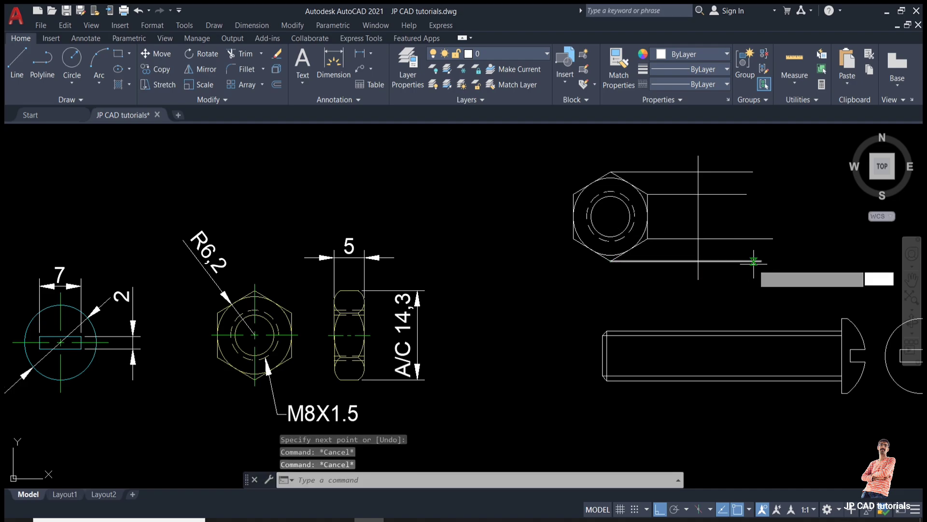
pyautogui.press('Return')
pyautogui.write('5')
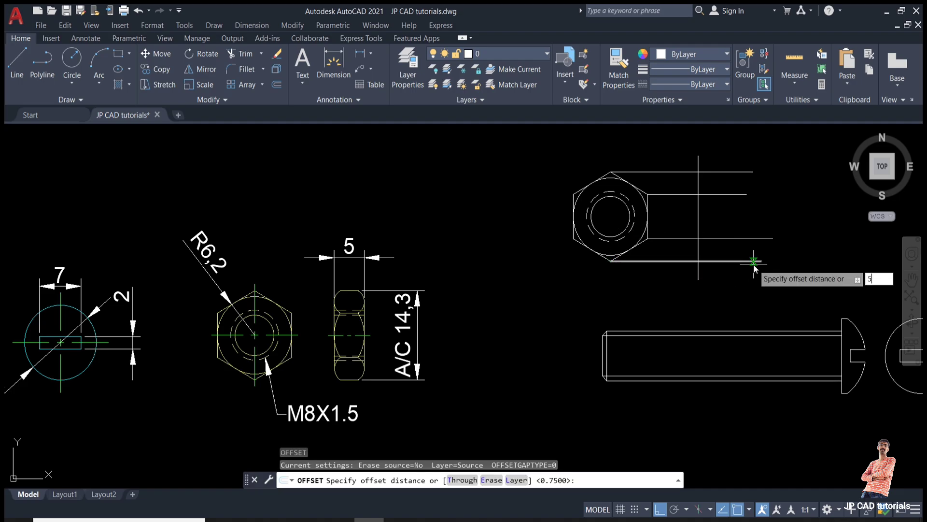
pyautogui.press('Return')
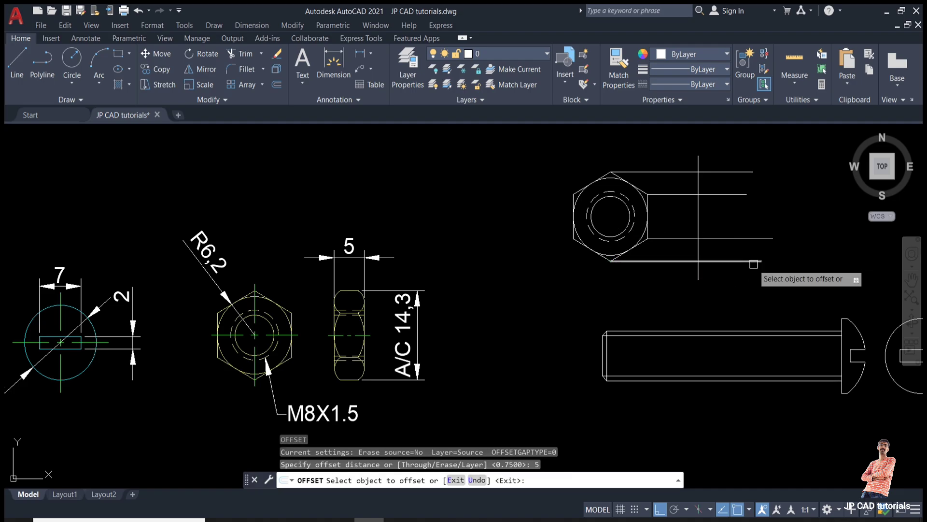
pyautogui.click(699, 223)
pyautogui.click(731, 215)
pyautogui.press('Escape')
pyautogui.press('Escape')
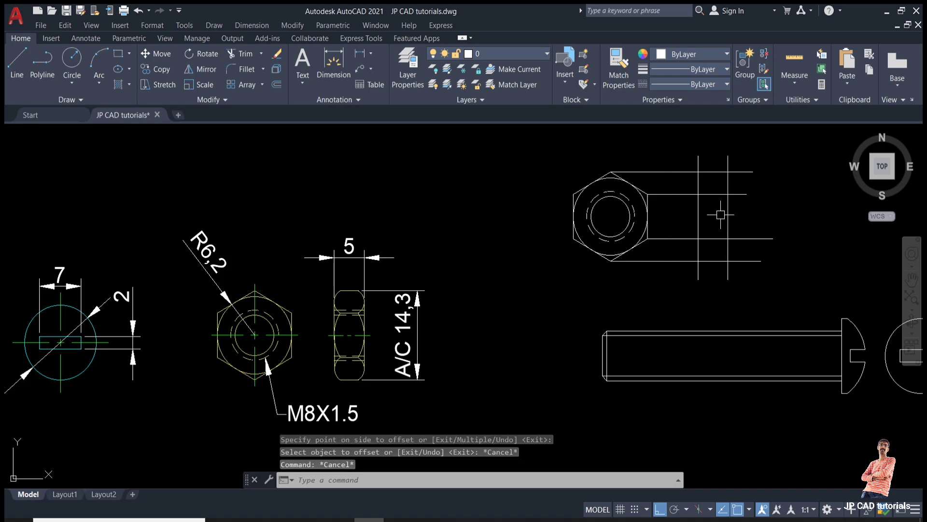
# Trim the overhanging ends of the projection and vertical lines so only the nut's rectangular side view with two inner horizontals remains.
pyautogui.press('Return')
pyautogui.click(753, 282)
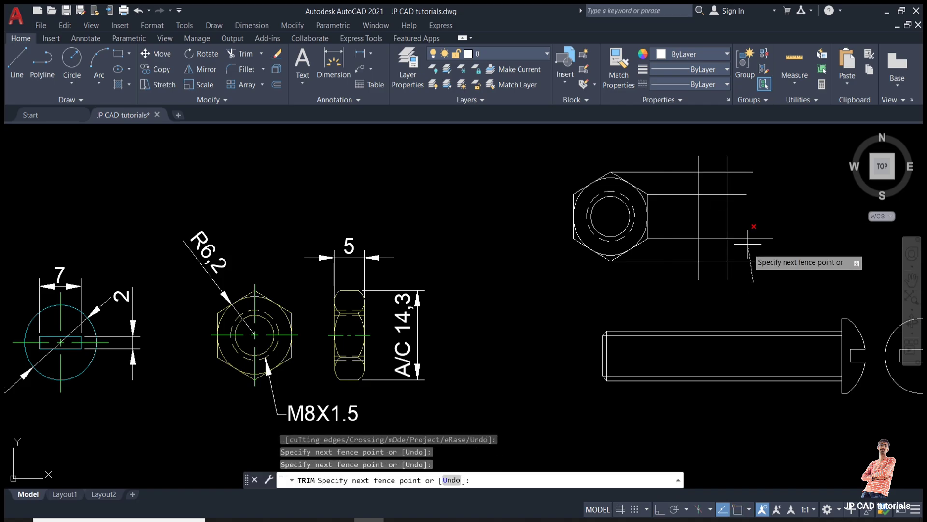
pyautogui.click(736, 163)
pyautogui.press('Return')
pyautogui.click(737, 163)
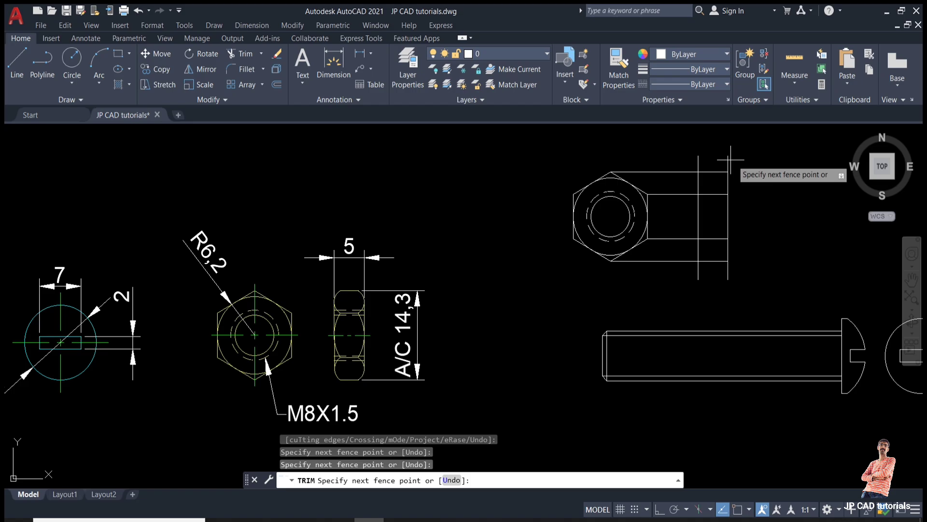
pyautogui.click(697, 158)
pyautogui.press('Return')
pyautogui.click(679, 287)
pyautogui.click(742, 265)
pyautogui.press('Return')
pyautogui.click(684, 257)
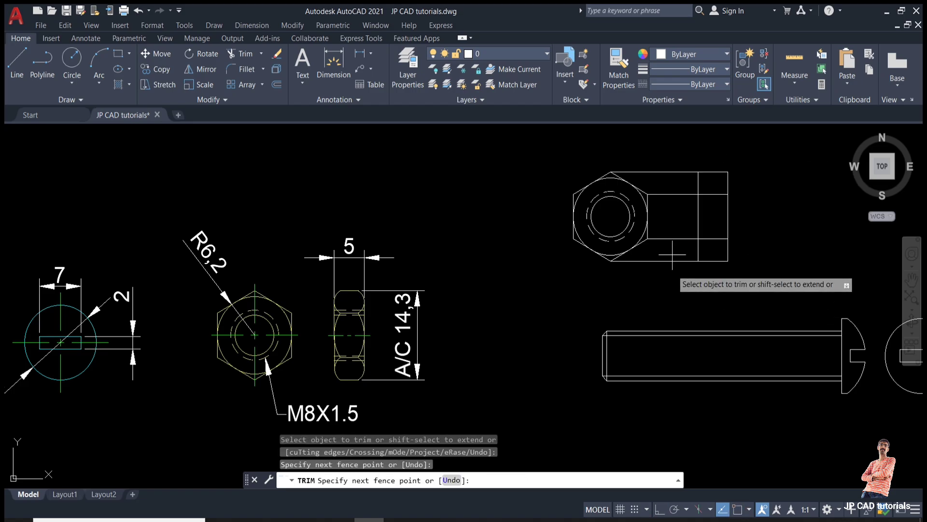
pyautogui.click(674, 161)
pyautogui.press('Return')
pyautogui.press('Escape')
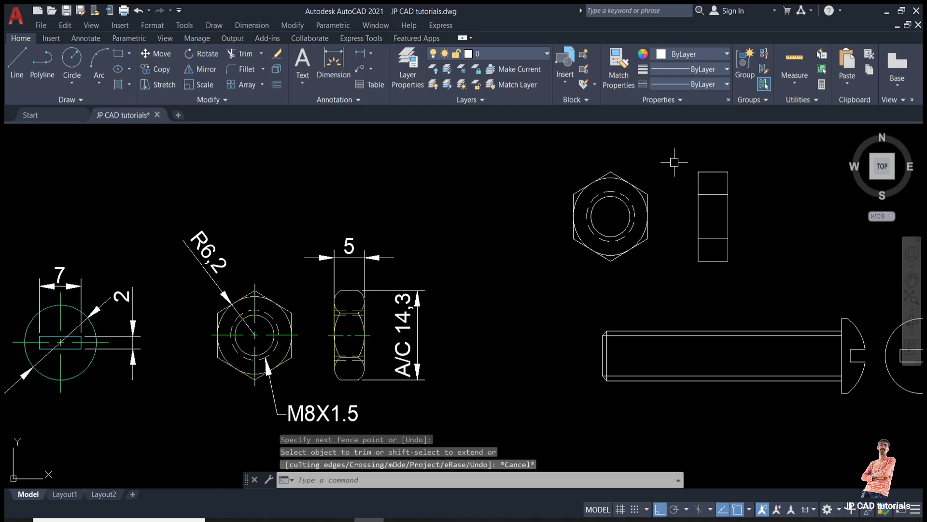
pyautogui.press('Escape')
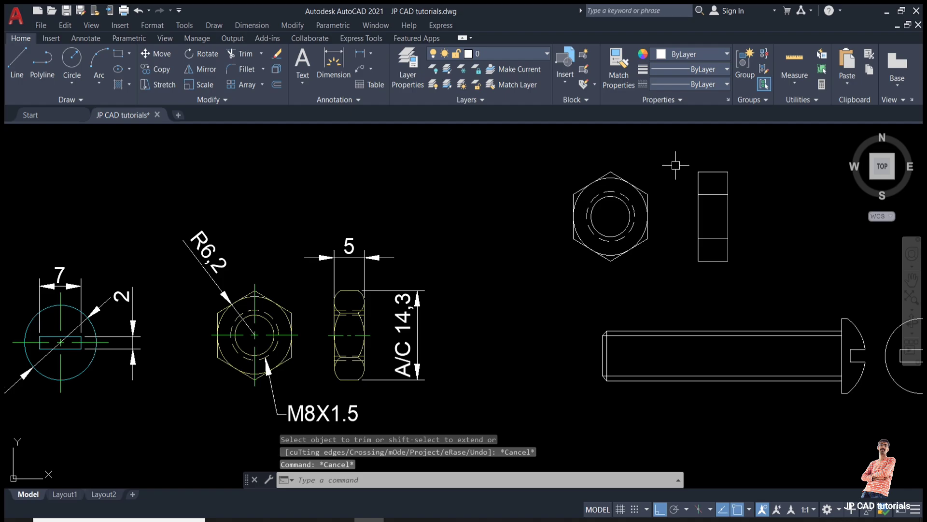
# Offset both vertical edges of the nut's side view 1 inward.
pyautogui.write('o')
pyautogui.press('Return')
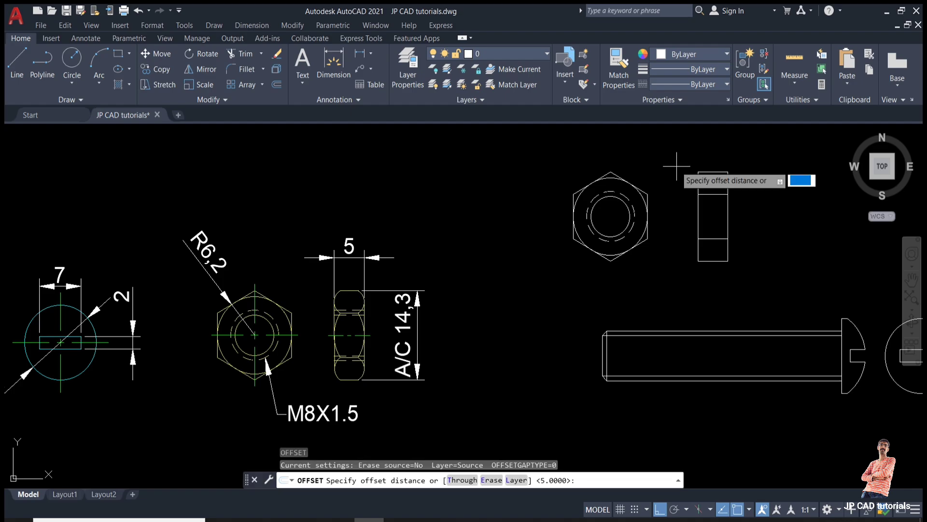
pyautogui.write('1')
pyautogui.press('Return')
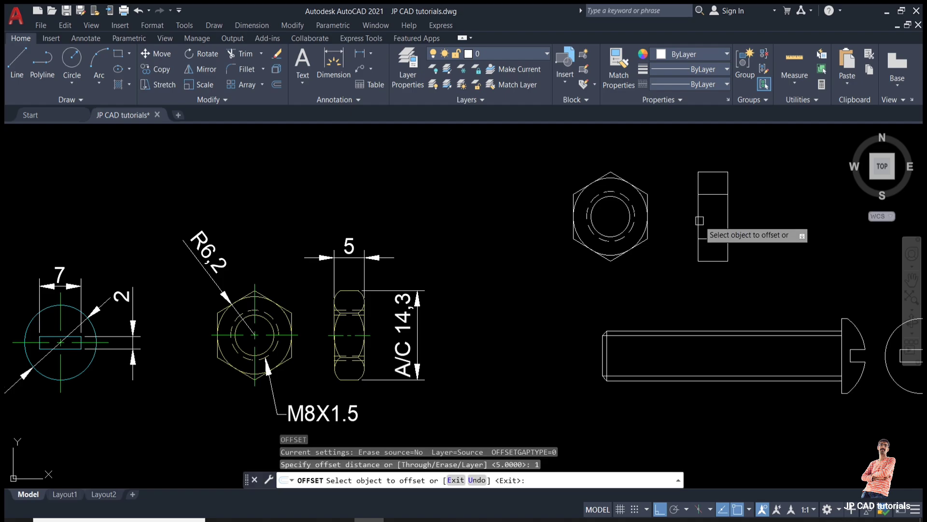
pyautogui.click(699, 208)
pyautogui.click(706, 213)
pyautogui.click(727, 214)
pyautogui.click(682, 219)
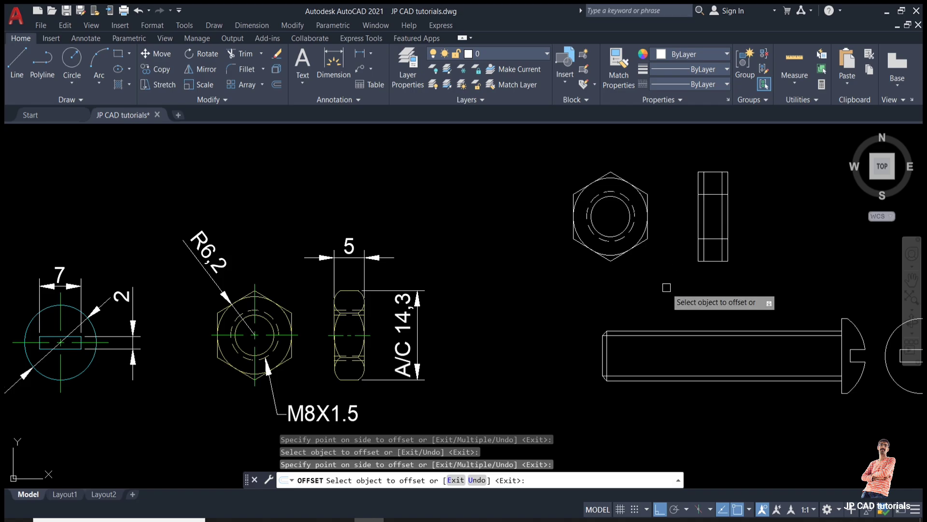
pyautogui.press('Escape')
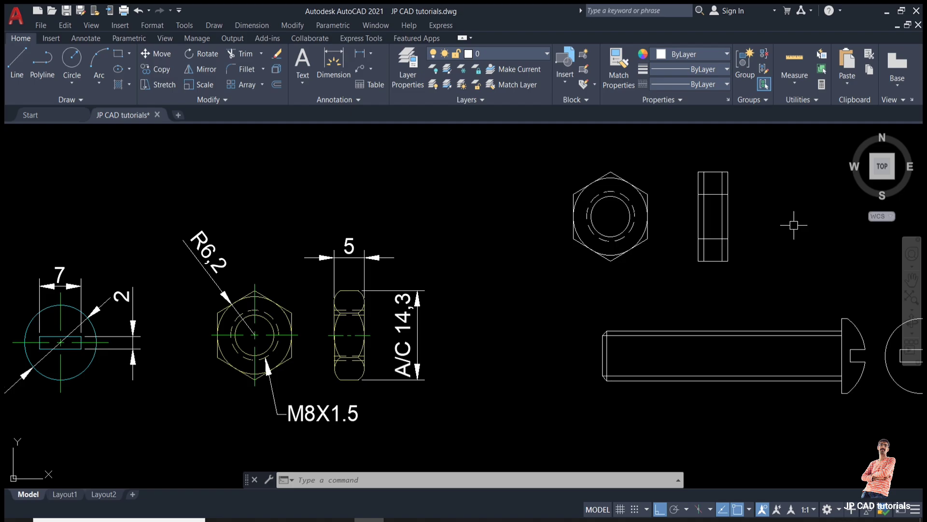
pyautogui.scroll(8, 710, 215)
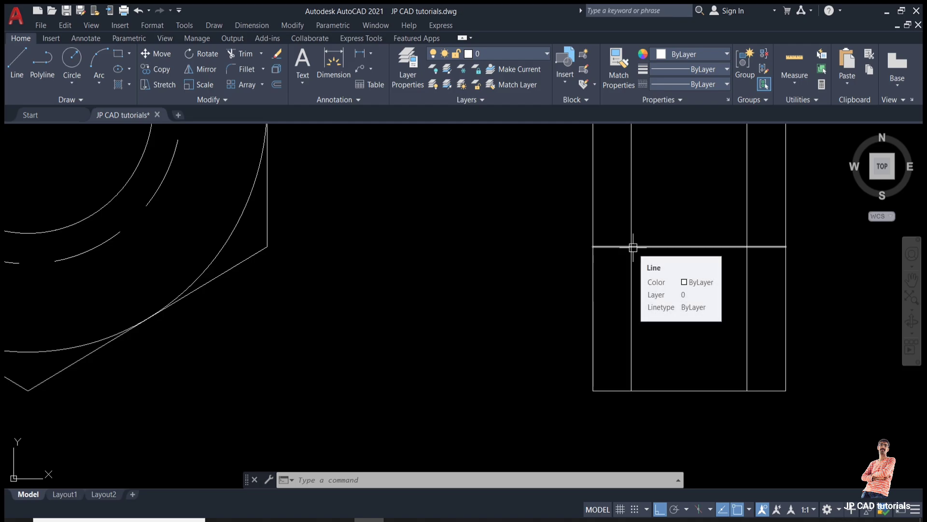
pyautogui.press('Escape')
pyautogui.press('Escape')
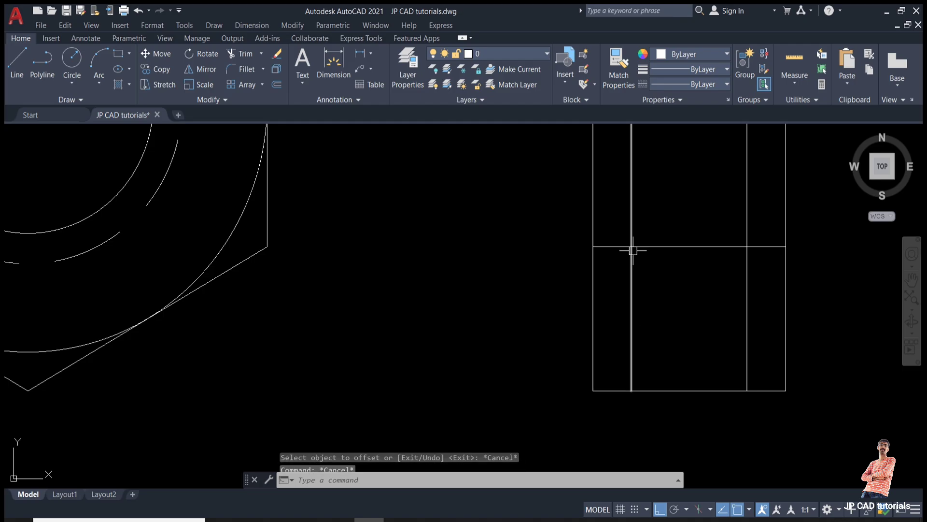
# Draw a line over the side view's left edge in three segments, broken at the two inner horizontals.
pyautogui.write('l')
pyautogui.press('Return')
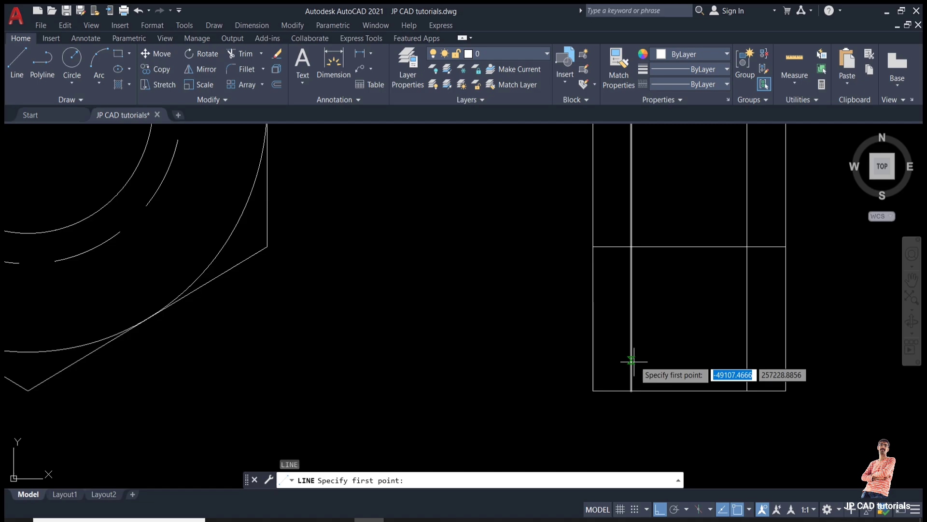
pyautogui.click(593, 390)
pyautogui.click(593, 247)
pyautogui.scroll(-2, 592, 247)
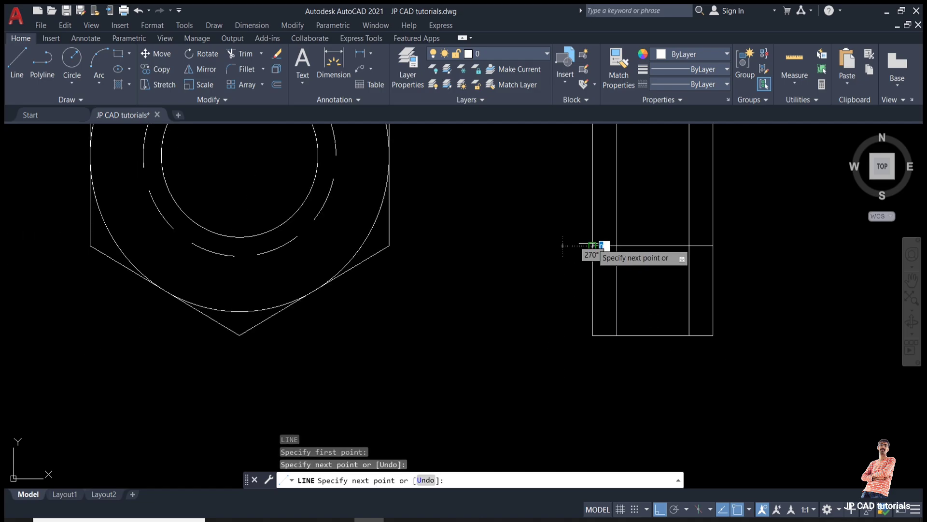
pyautogui.moveTo(592, 263); pyautogui.dragTo(571, 442, button='middle')
pyautogui.click(573, 246)
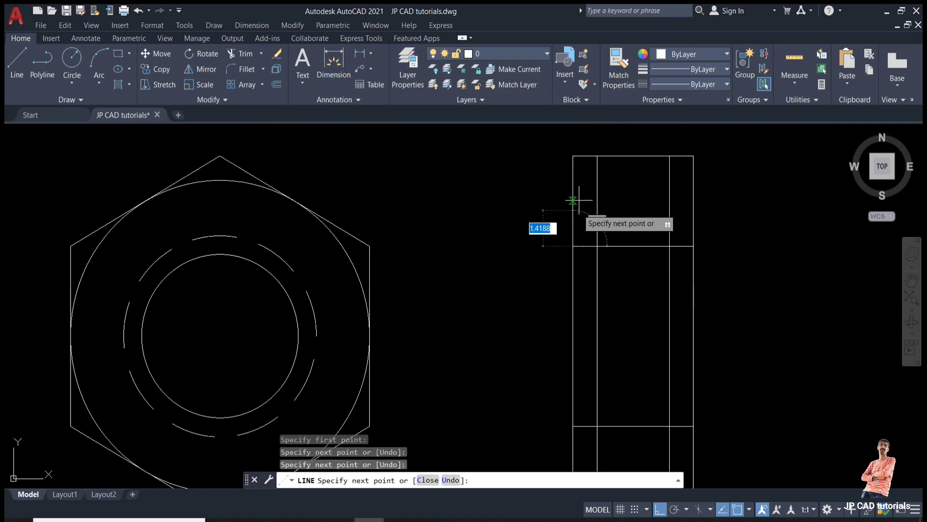
pyautogui.click(573, 156)
pyautogui.press('Escape')
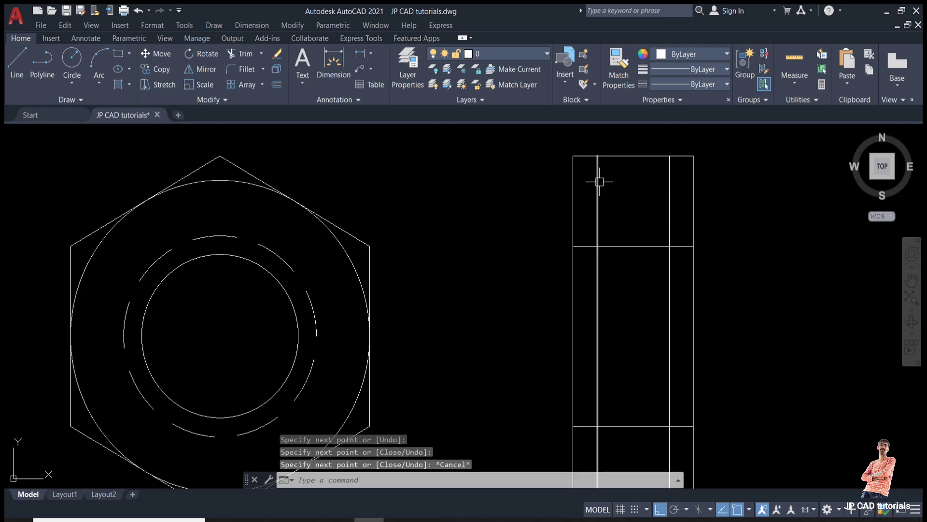
# Draw a three-point arc in the side view's lowest section, bulging from the left inner vertical to the left edge's midpoint.
pyautogui.scroll(-2, 598, 180)
pyautogui.write('a')
pyautogui.press('Return')
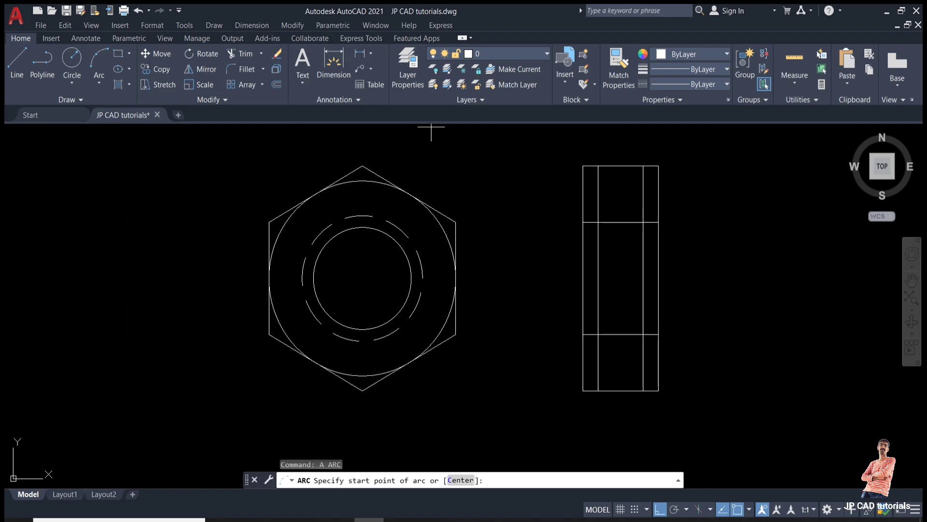
pyautogui.click(597, 391)
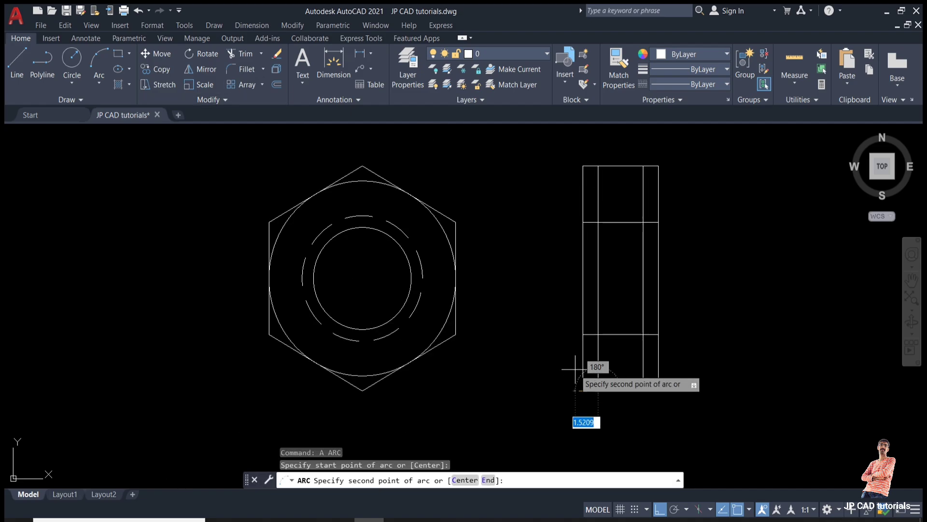
pyautogui.click(583, 362)
pyautogui.click(598, 334)
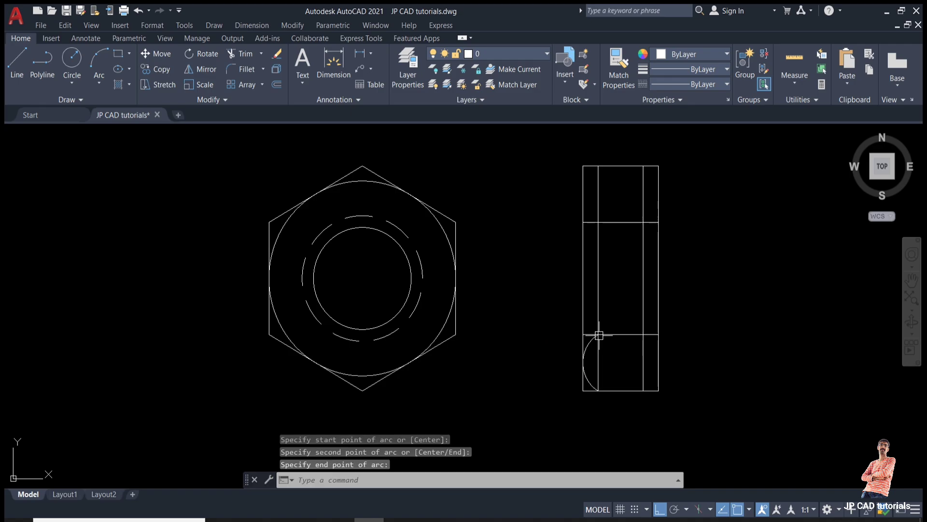
# Draw matching three-point arcs in the middle and upper sections, from the left inner vertical through the left edge's segment midpoints.
pyautogui.press('Return')
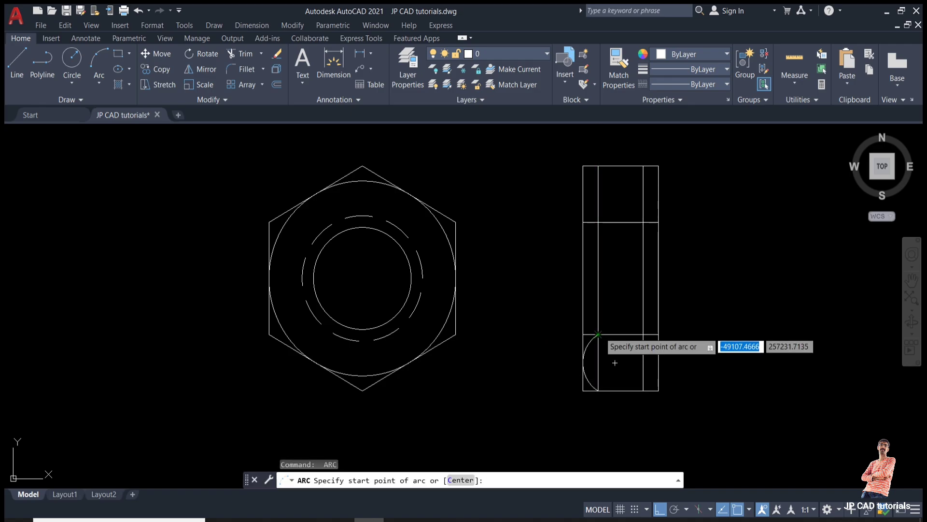
pyautogui.click(599, 334)
pyautogui.click(583, 278)
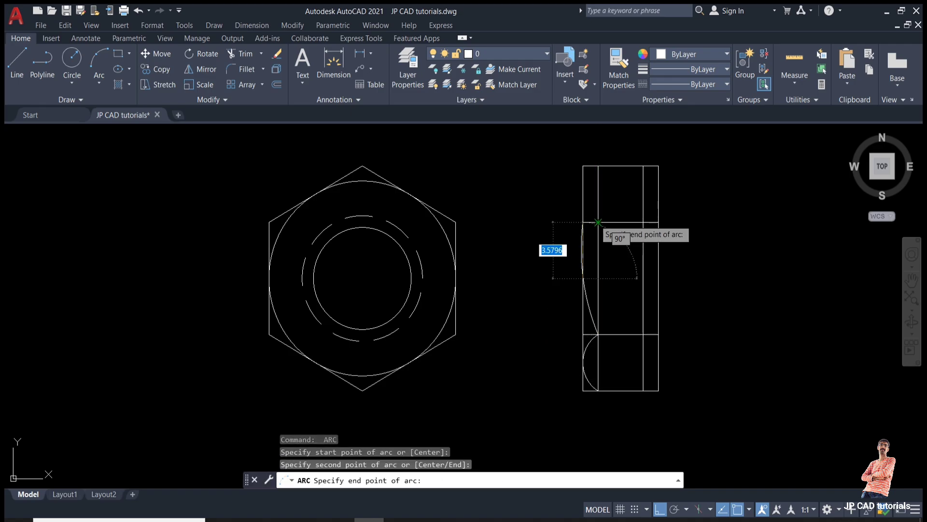
pyautogui.click(598, 222)
pyautogui.press('Return')
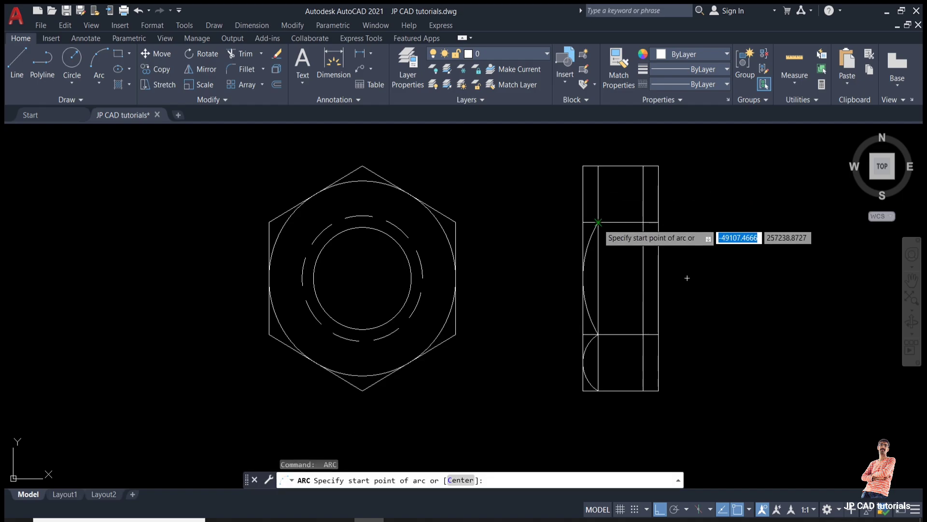
pyautogui.click(598, 222)
pyautogui.click(583, 194)
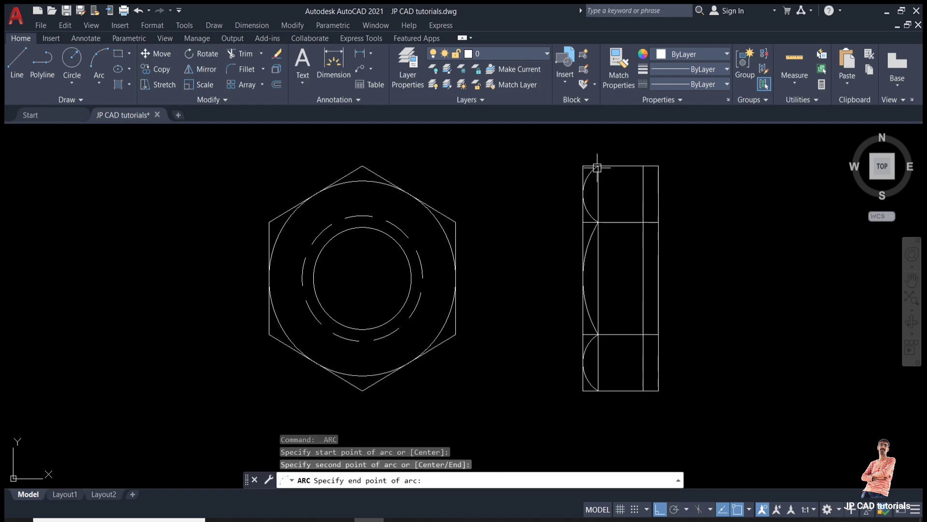
pyautogui.press('Escape')
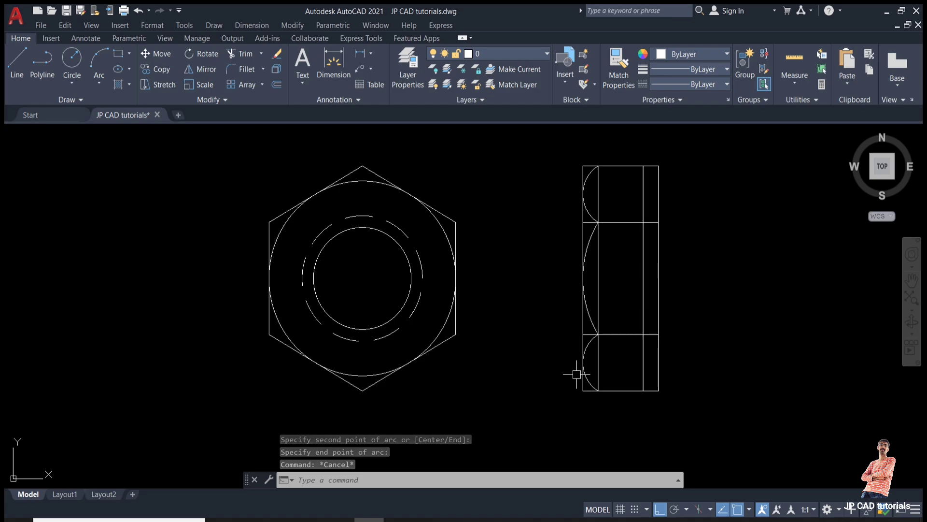
# Erase the three line segments drawn over the side view's left edge, keeping the original edge.
pyautogui.click(583, 334)
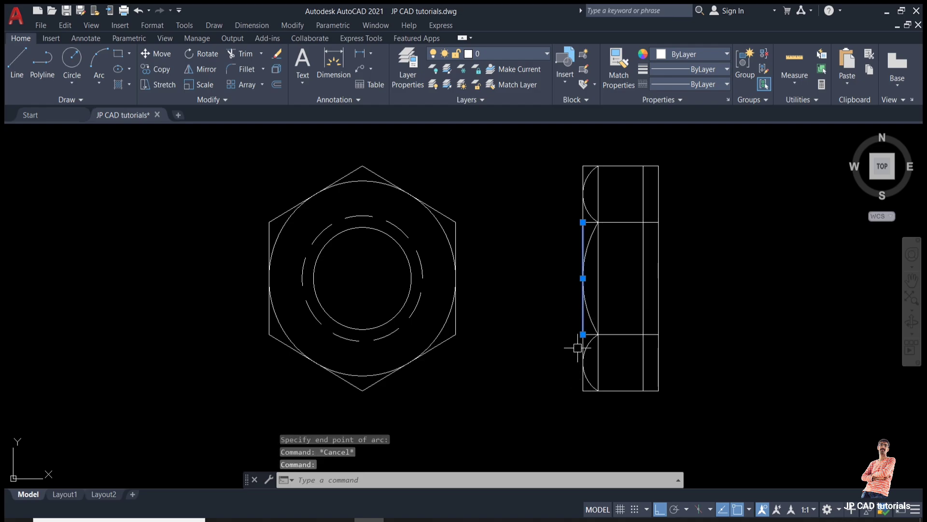
pyautogui.write('E')
pyautogui.press('Return')
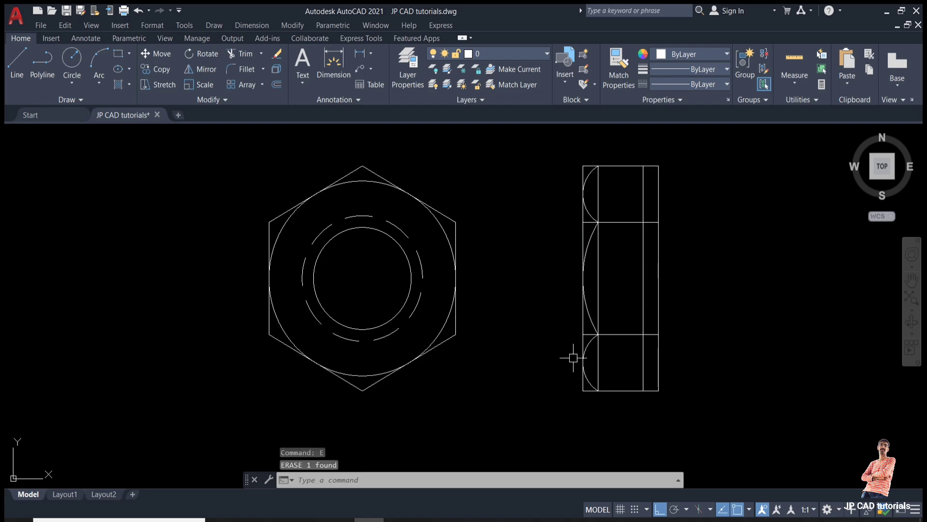
pyautogui.click(580, 384)
pyautogui.press('Return')
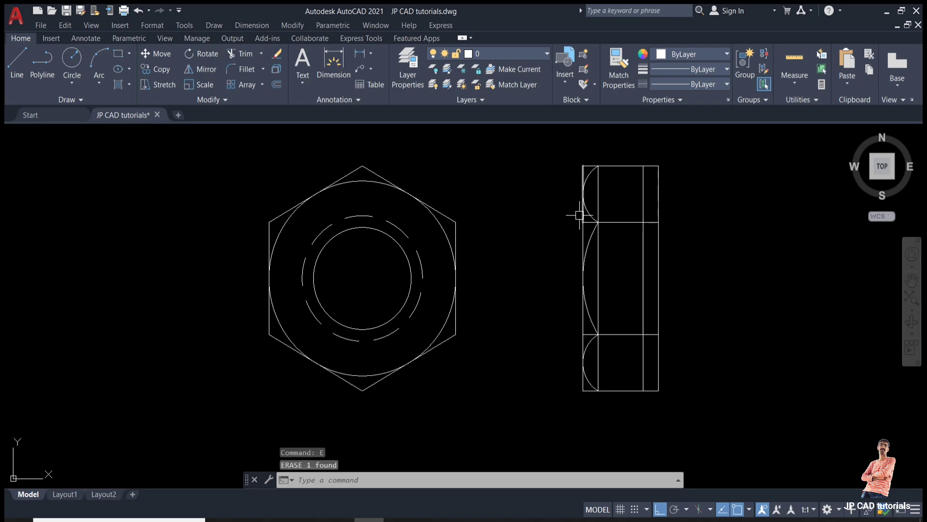
pyautogui.click(580, 215)
pyautogui.press('Return')
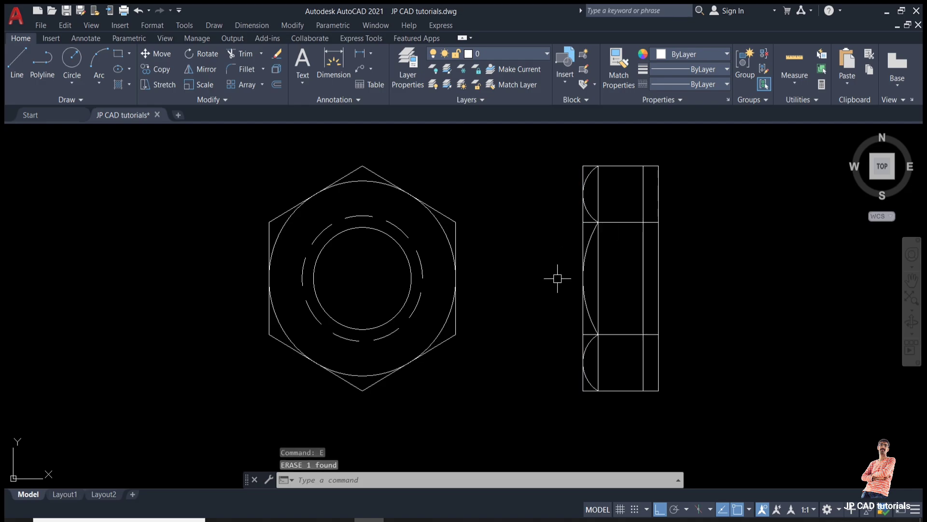
# Try trimming the left corners and short horizontal ends outside the three arcs, and undo the trim.
pyautogui.press('Return')
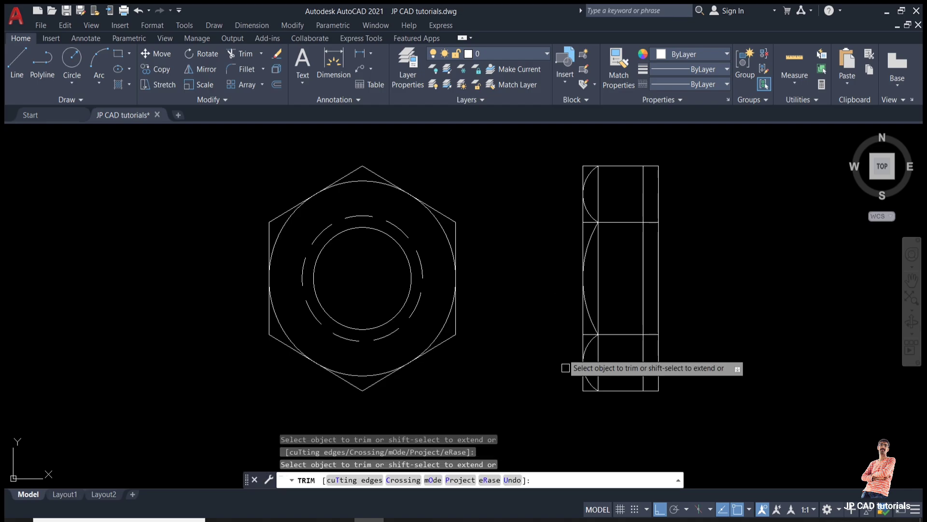
pyautogui.scroll(6, 584, 386)
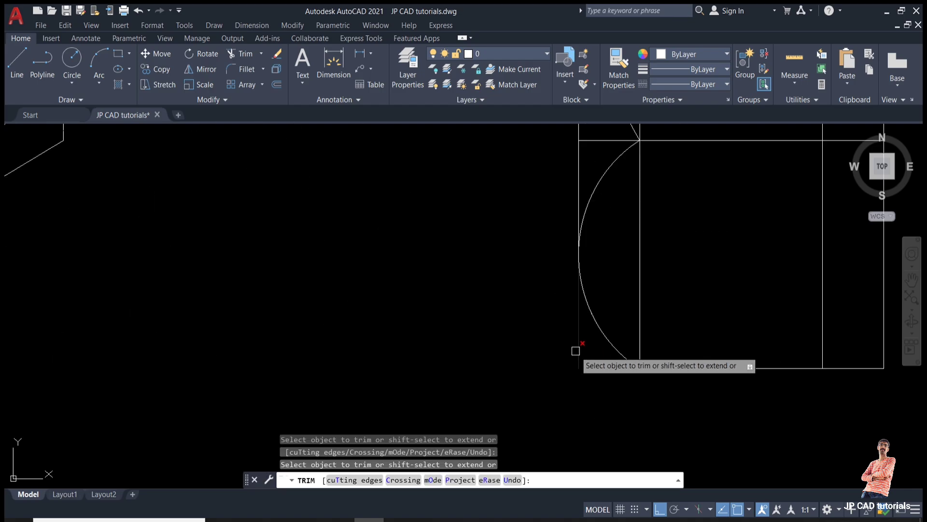
pyautogui.scroll(-3, 570, 393)
pyautogui.scroll(3, 573, 193)
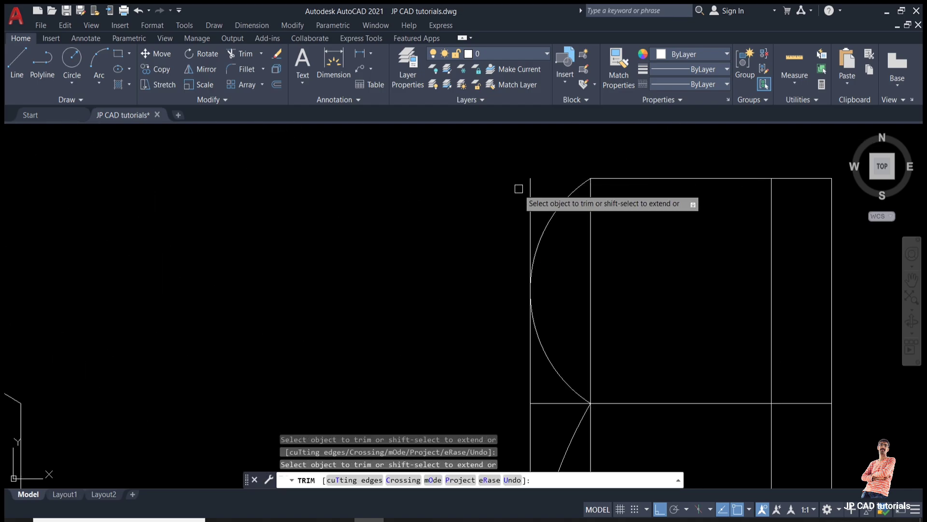
pyautogui.scroll(-4, 572, 147)
pyautogui.scroll(3, 563, 232)
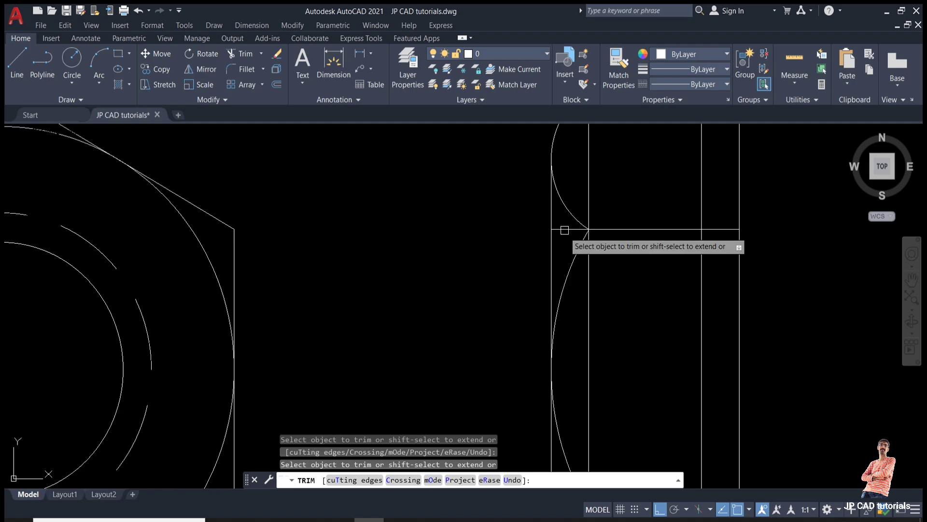
pyautogui.scroll(-3, 563, 230)
pyautogui.scroll(4, 566, 300)
pyautogui.scroll(-4, 559, 382)
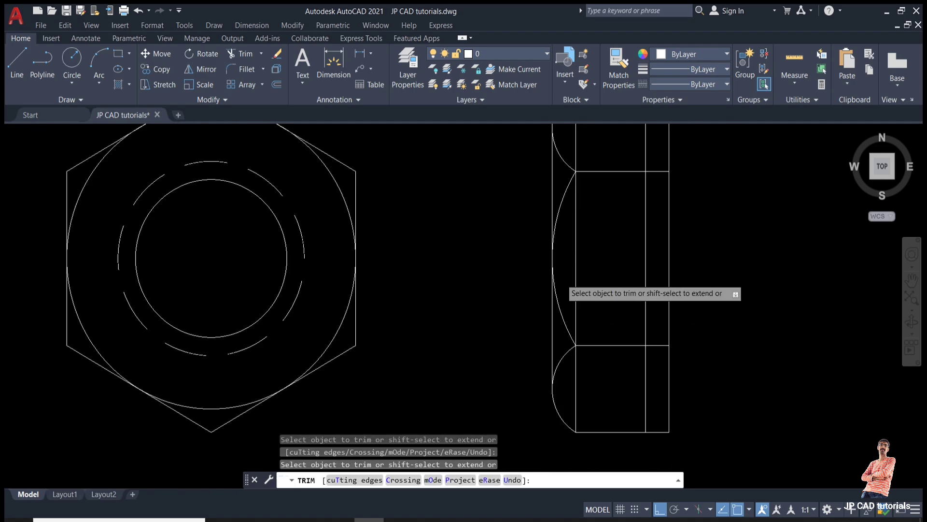
pyautogui.press('Escape')
pyautogui.press('Escape')
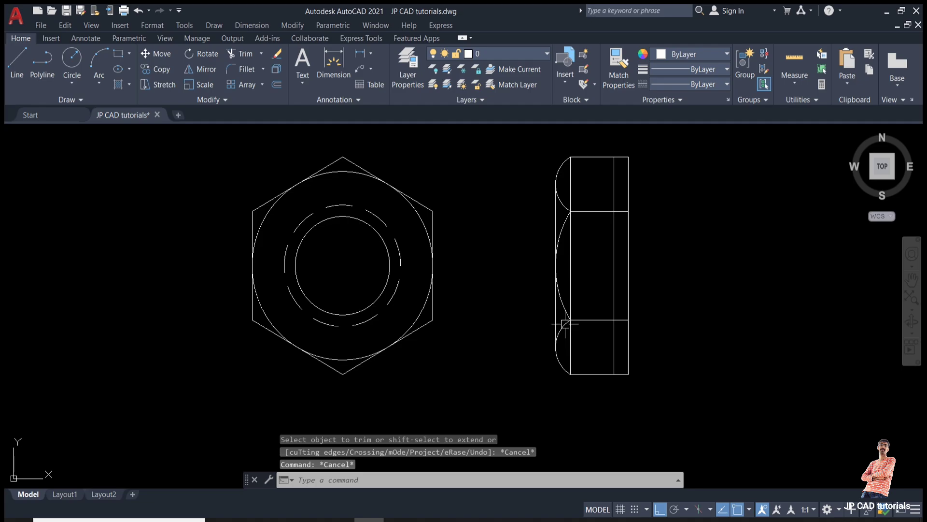
pyautogui.hotkey('ctrl', 'z')
# Mirror the three left arcs about the side view's vertical centreline, keeping the originals.
pyautogui.scroll(2, 602, 209)
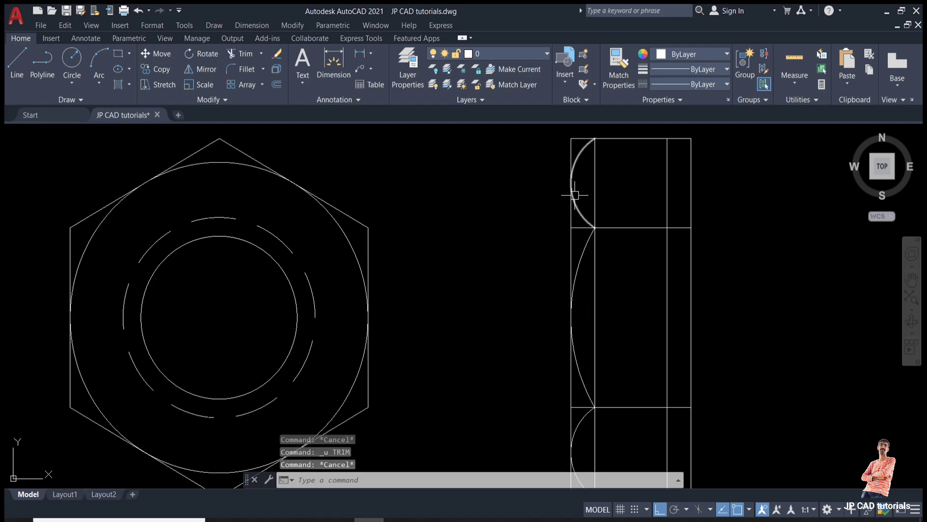
pyautogui.click(586, 212)
pyautogui.click(589, 246)
pyautogui.scroll(-2, 581, 267)
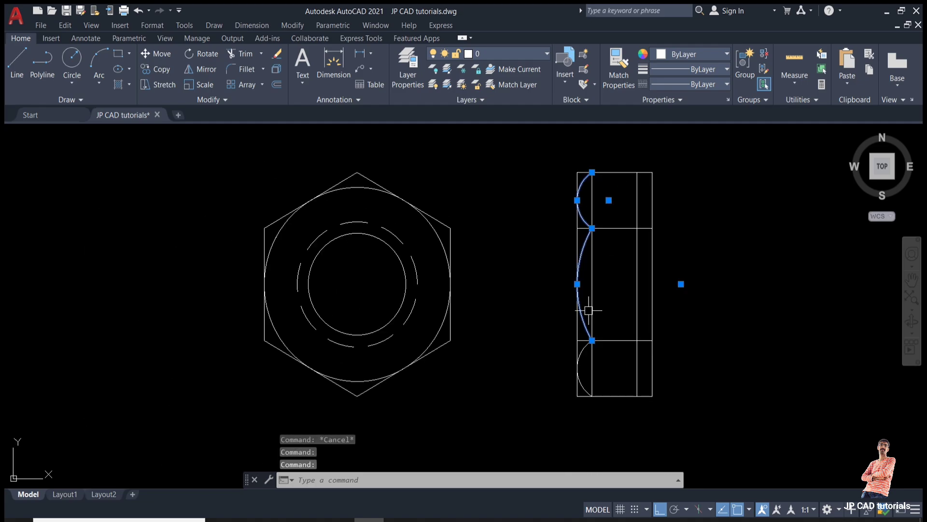
pyautogui.click(582, 359)
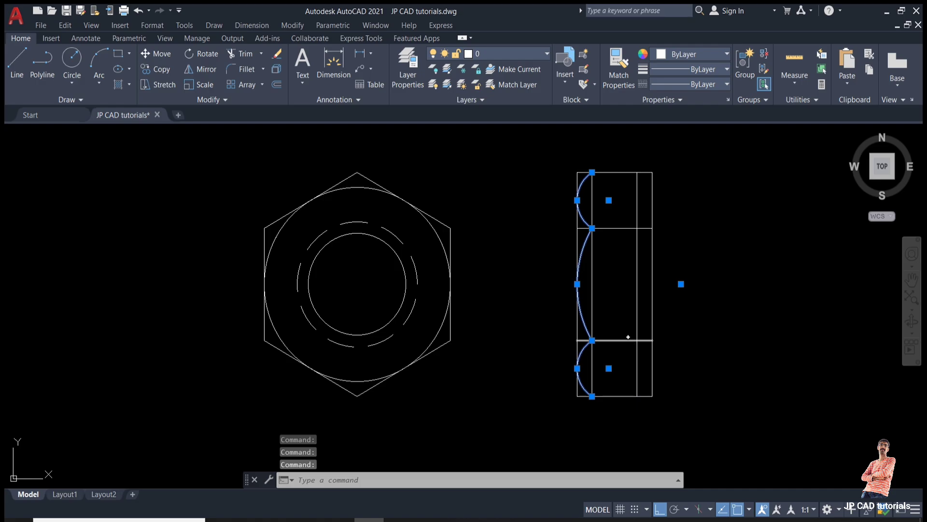
pyautogui.write('mi')
pyautogui.press('Return')
pyautogui.click(614, 228)
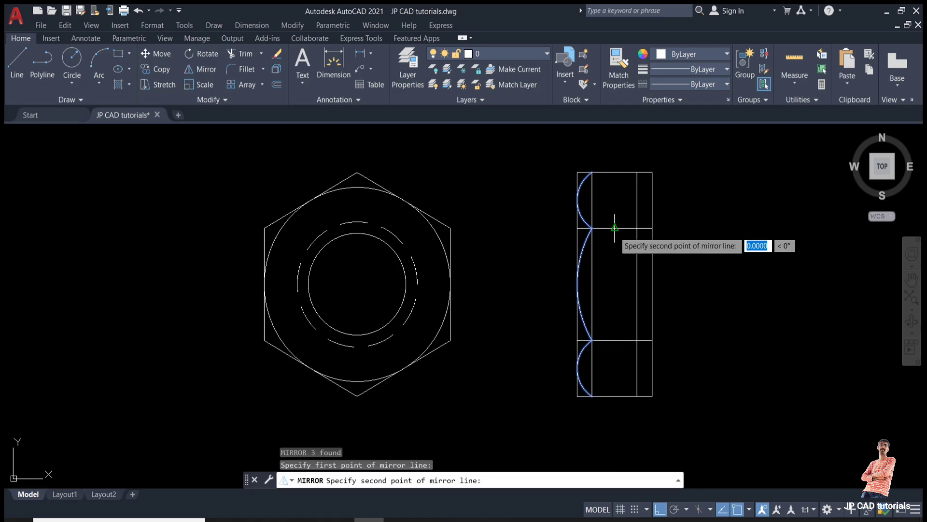
pyautogui.click(616, 288)
pyautogui.press('Escape')
pyautogui.press('Escape')
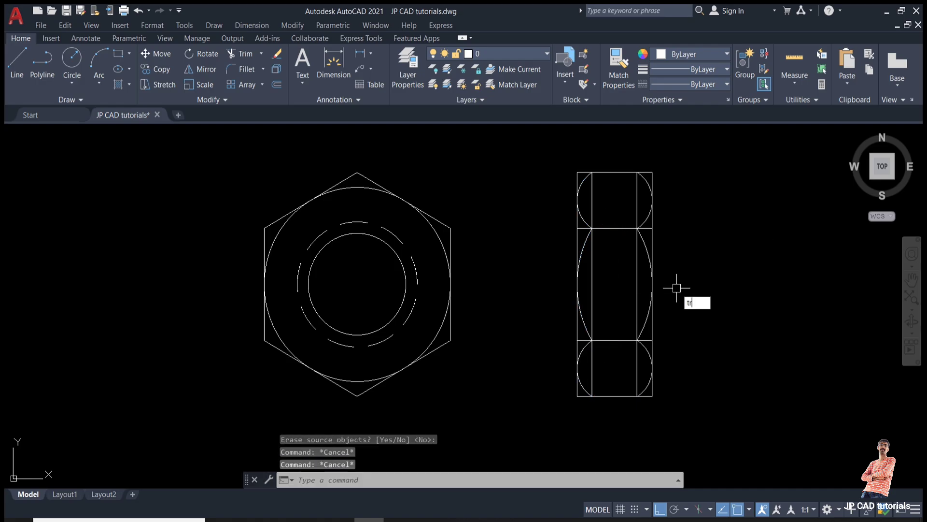
# Trim both lower corners of the side view and the lower inner horizontal's ends outside the arcs.
pyautogui.press('Return')
pyautogui.scroll(2, 646, 404)
pyautogui.click(650, 384)
pyautogui.click(656, 375)
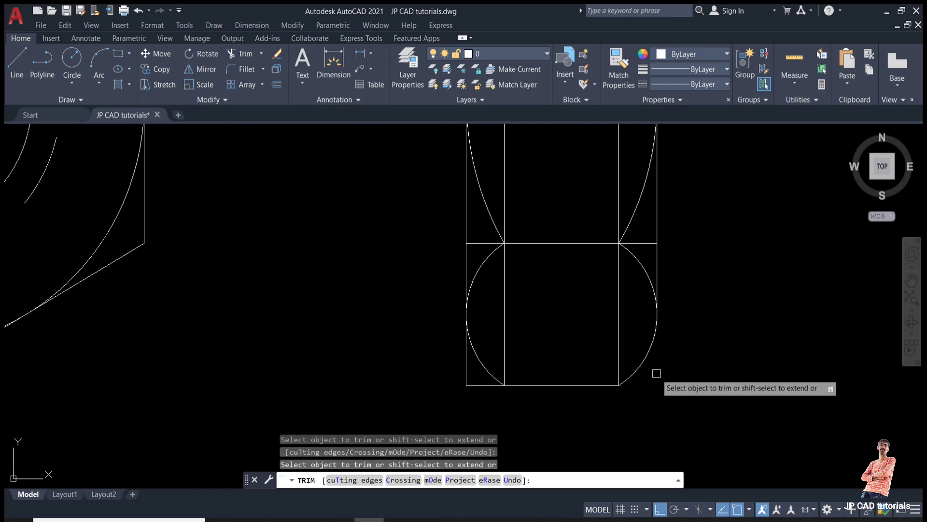
pyautogui.click(639, 244)
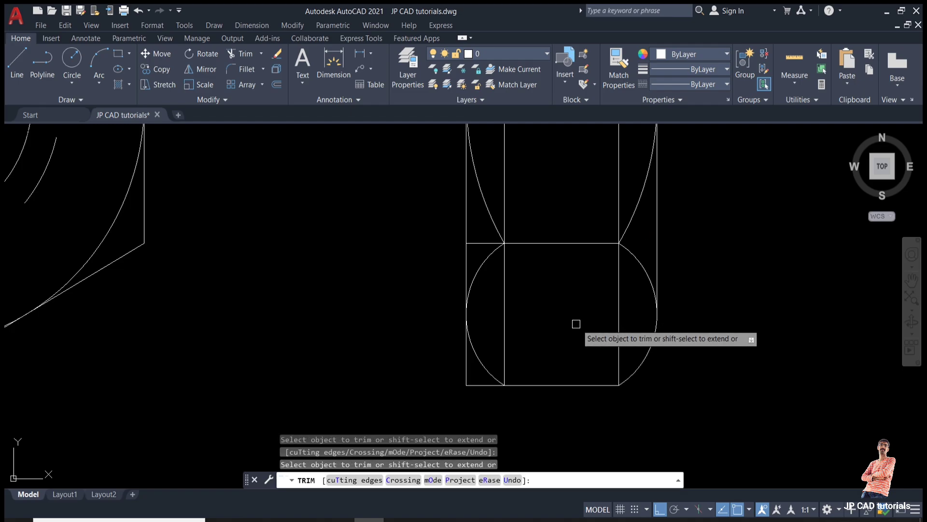
pyautogui.click(487, 382)
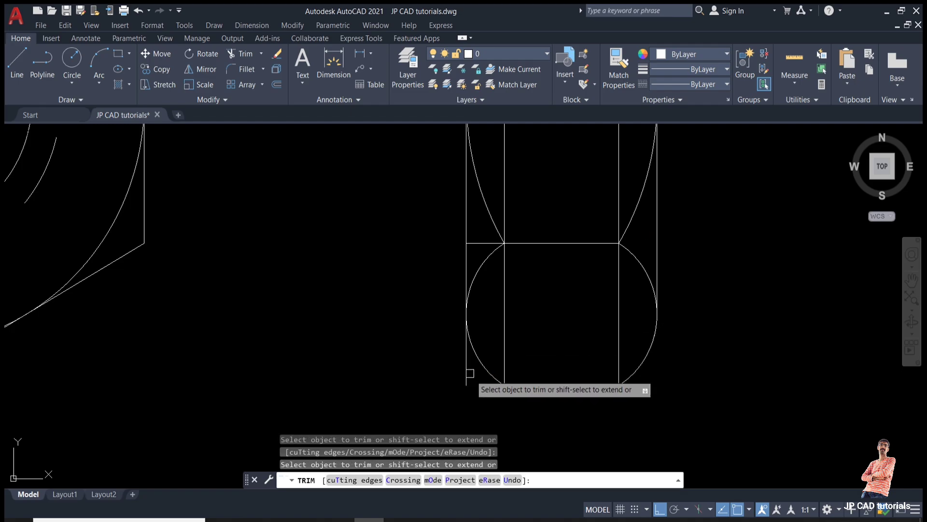
pyautogui.click(467, 371)
pyautogui.click(481, 243)
pyautogui.scroll(-2, 540, 396)
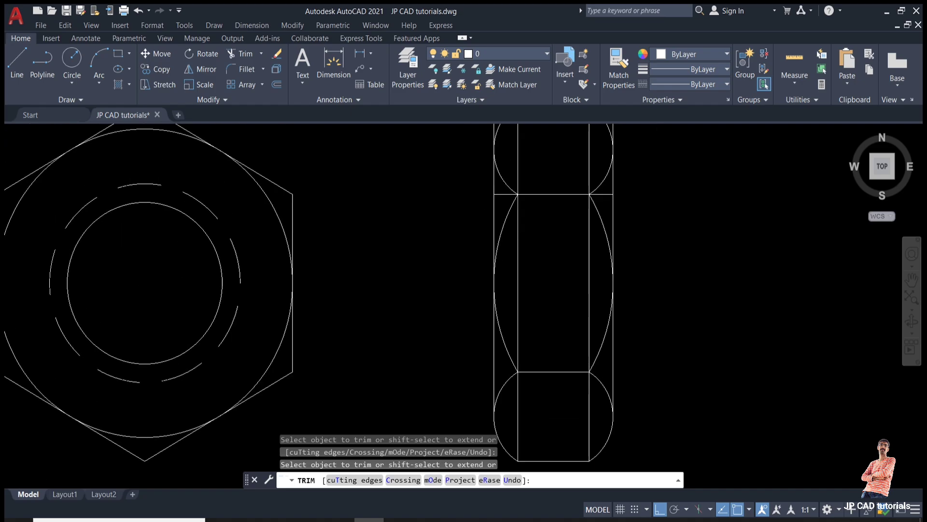
# Trim away both inner vertical lines in the side view's lower and middle sections.
pyautogui.click(591, 404)
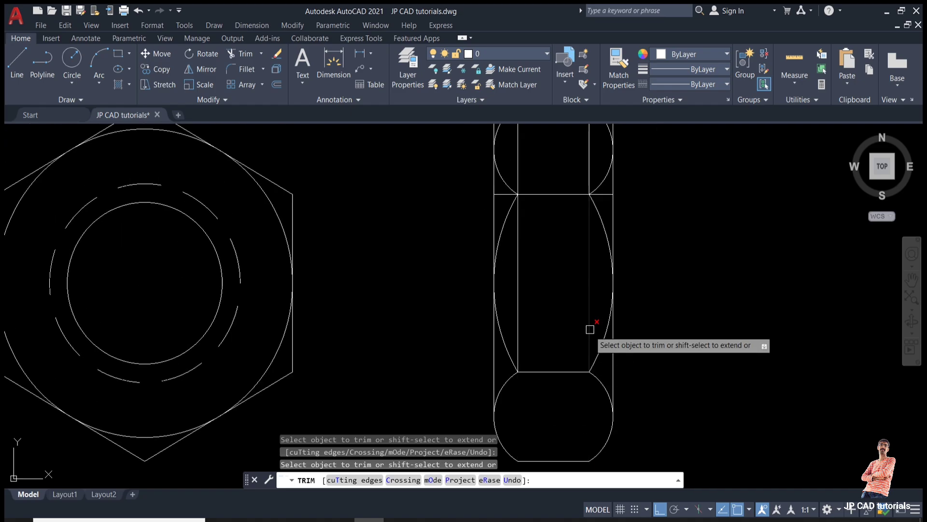
pyautogui.click(590, 325)
pyautogui.click(520, 270)
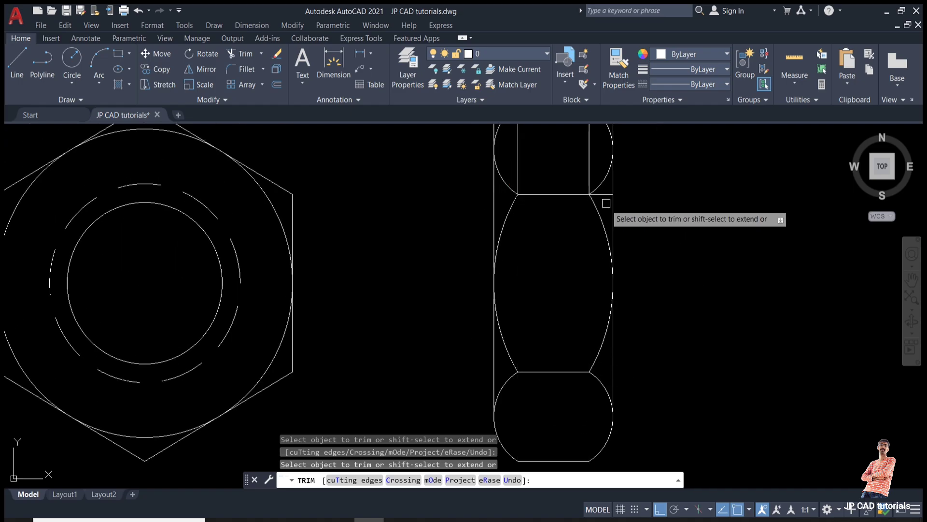
# Trim away both inner vertical lines in the side view's upper section.
pyautogui.moveTo(605, 198); pyautogui.dragTo(584, 383, button='middle')
pyautogui.click(569, 344)
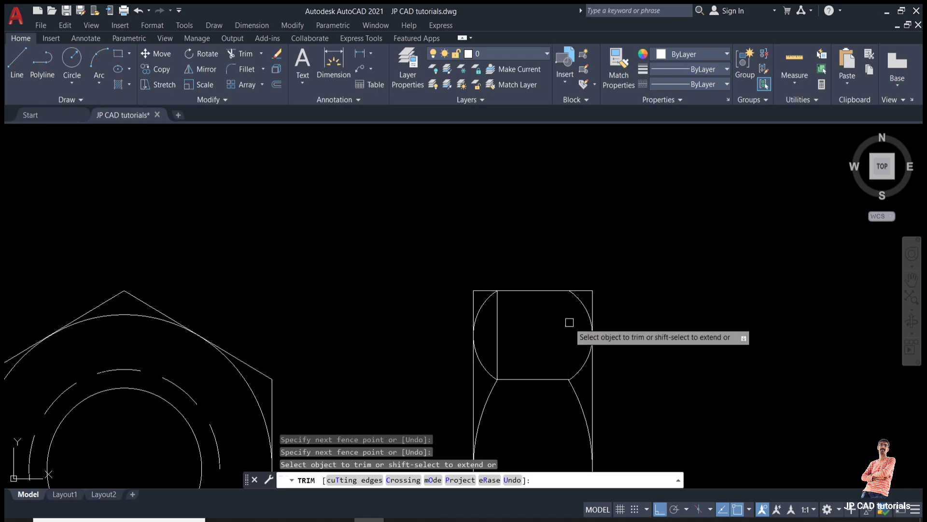
pyautogui.click(498, 324)
# Trim both upper corners of the nut's side view outside the chamfer arcs.
pyautogui.click(482, 290)
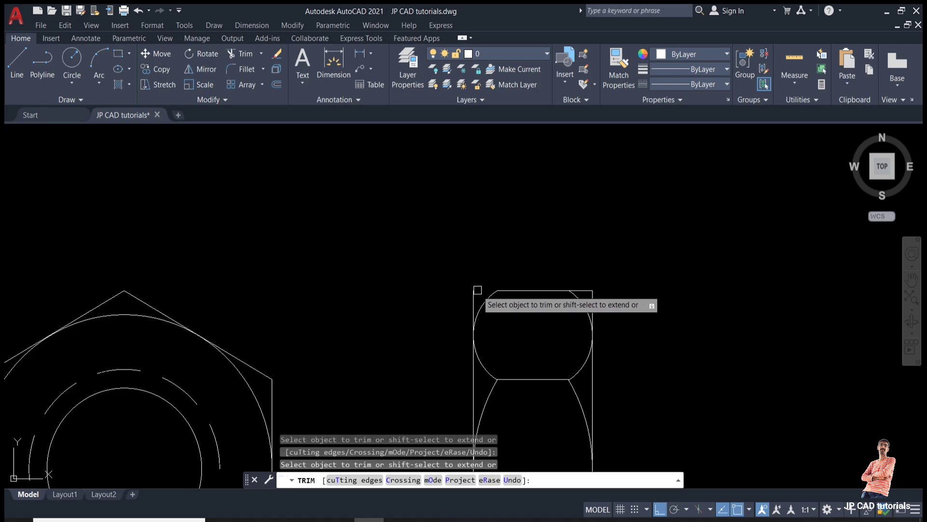
pyautogui.click(474, 309)
pyautogui.click(590, 290)
pyautogui.click(593, 292)
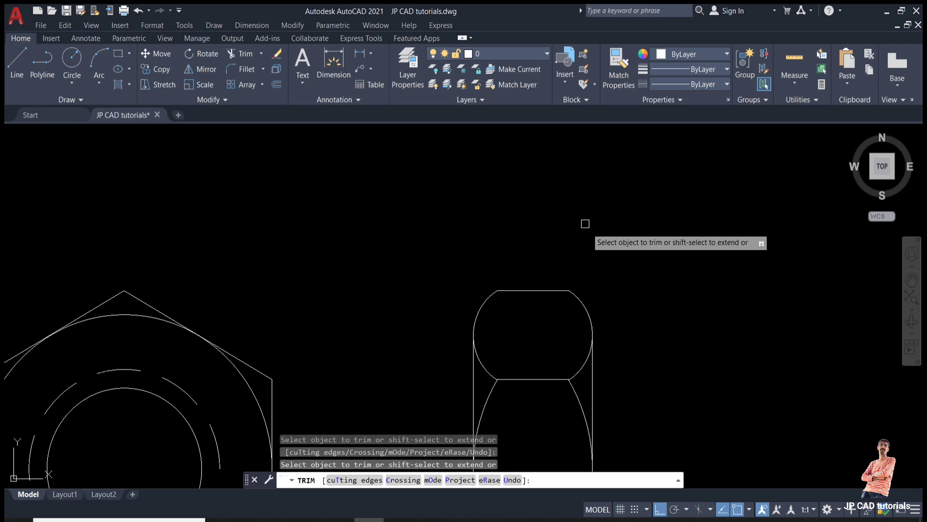
pyautogui.scroll(-4, 591, 225)
pyautogui.click(593, 227)
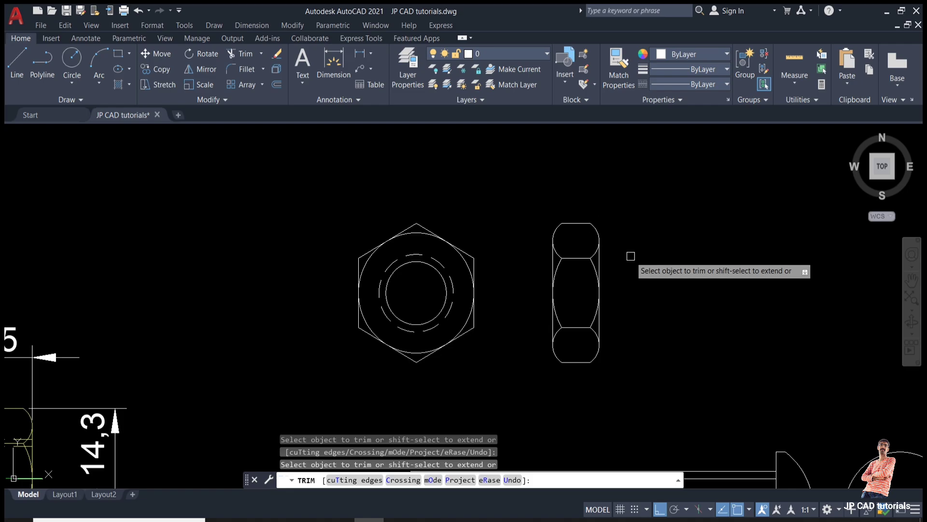
pyautogui.press('Escape')
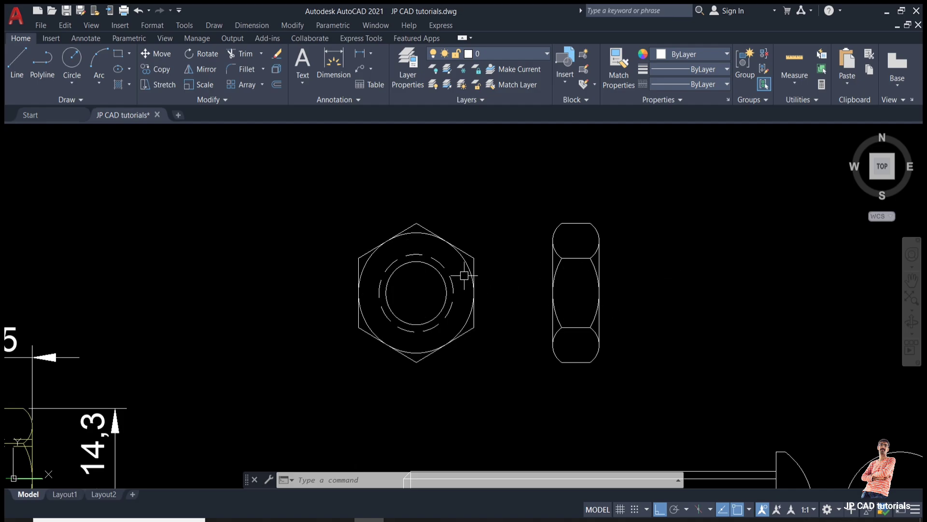
# Draw two horizontal projection lines from the tops of the bore circle and the dashed thread circle across the side view.
pyautogui.write('l')
pyautogui.press('Return')
pyautogui.click(416, 261)
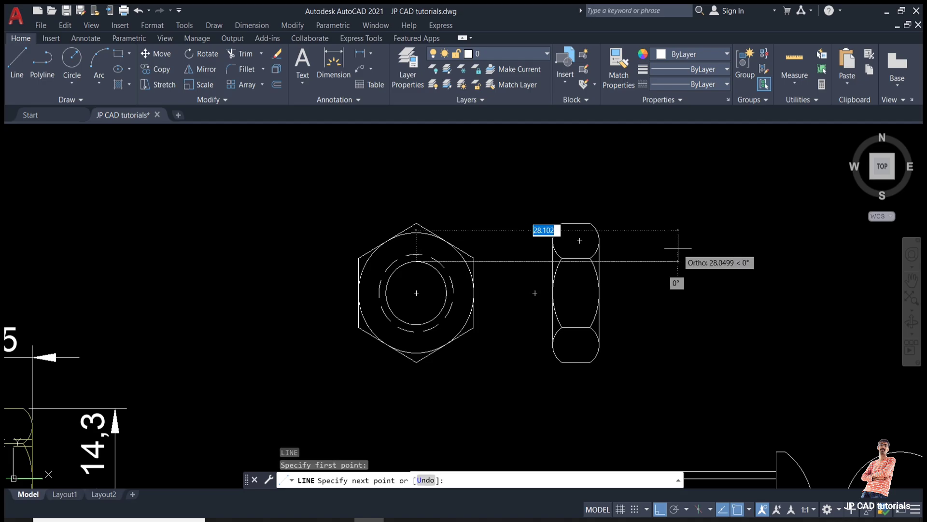
pyautogui.click(681, 261)
pyautogui.press('Return')
pyautogui.press('Return')
pyautogui.click(416, 254)
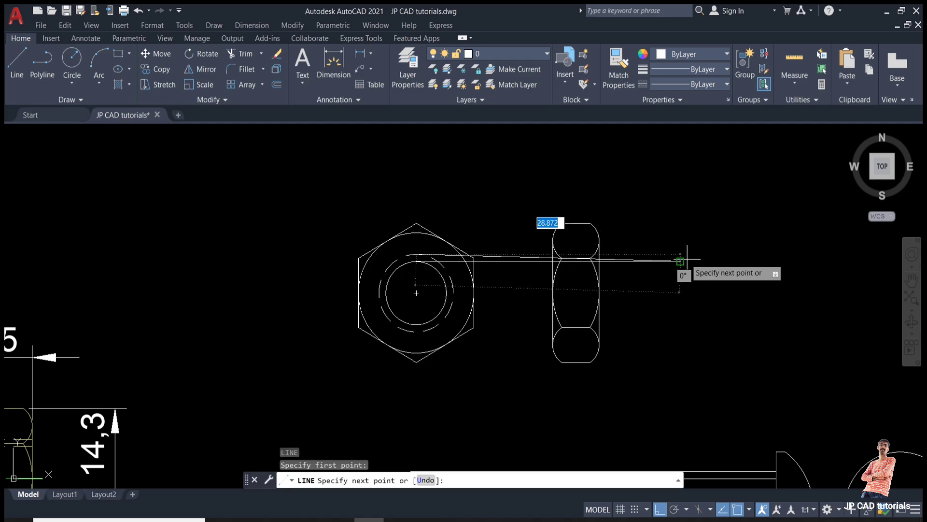
pyautogui.click(689, 254)
pyautogui.press('Escape')
# Trim the two projection lines between the nut's views and beyond the side view's right edge.
pyautogui.press('Return')
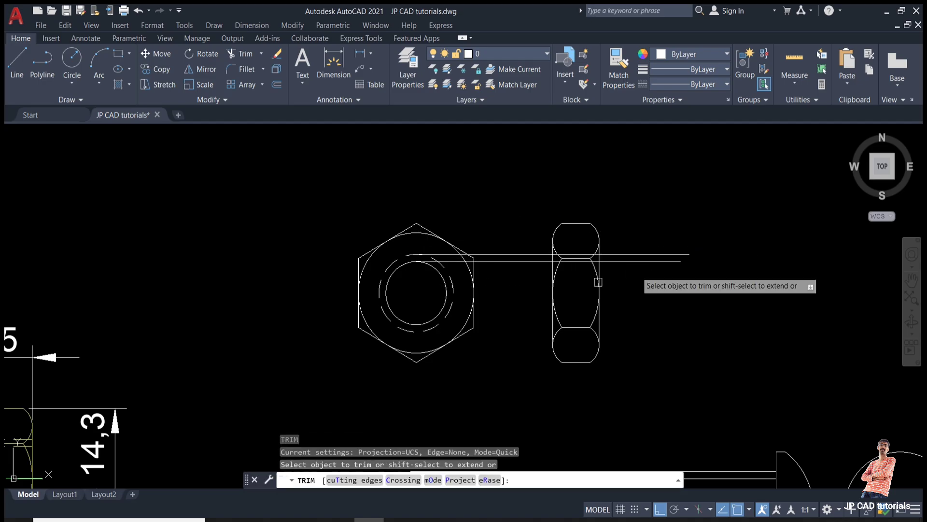
pyautogui.moveTo(507, 279); pyautogui.dragTo(507, 222)
pyautogui.moveTo(666, 284)
pyautogui.mouseDown()
pyautogui.moveTo(643, 215)
pyautogui.moveTo(642, 263)
pyautogui.mouseUp()
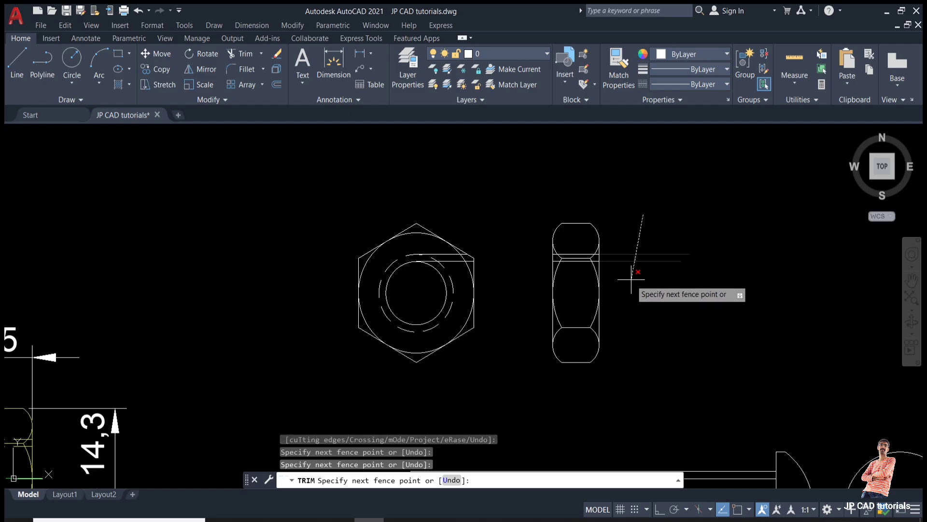
pyautogui.press('Return')
# Erase the two leftover projection line pieces inside the hexagonal view.
pyautogui.write('e')
pyautogui.press('Return')
pyautogui.scroll(4, 453, 265)
pyautogui.click(449, 254)
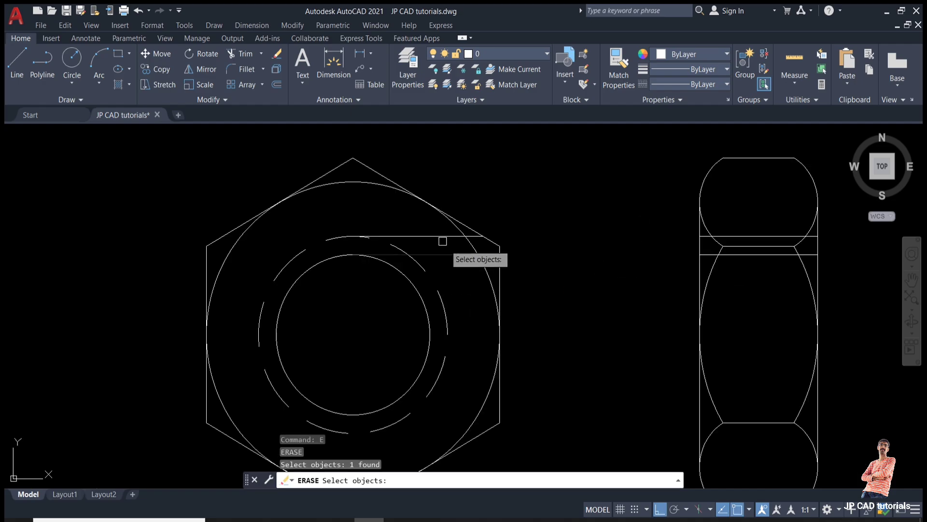
pyautogui.click(437, 234)
pyautogui.click(432, 245)
pyautogui.press('Return')
# Change the linetype of the two horizontal thread lines in the side view to HIDDEN.
pyautogui.scroll(2, 759, 265)
pyautogui.moveTo(759, 265); pyautogui.dragTo(677, 299, button='middle')
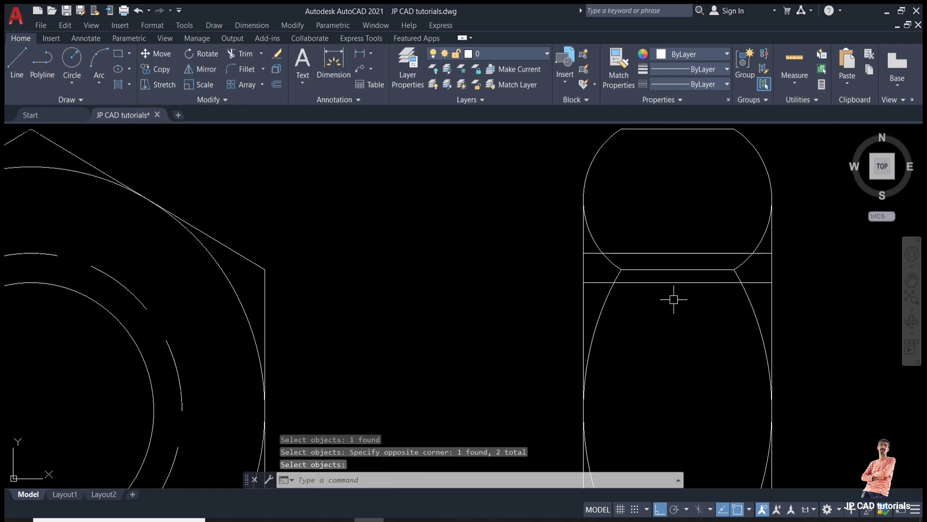
pyautogui.press('Escape')
pyautogui.click(669, 282)
pyautogui.click(667, 253)
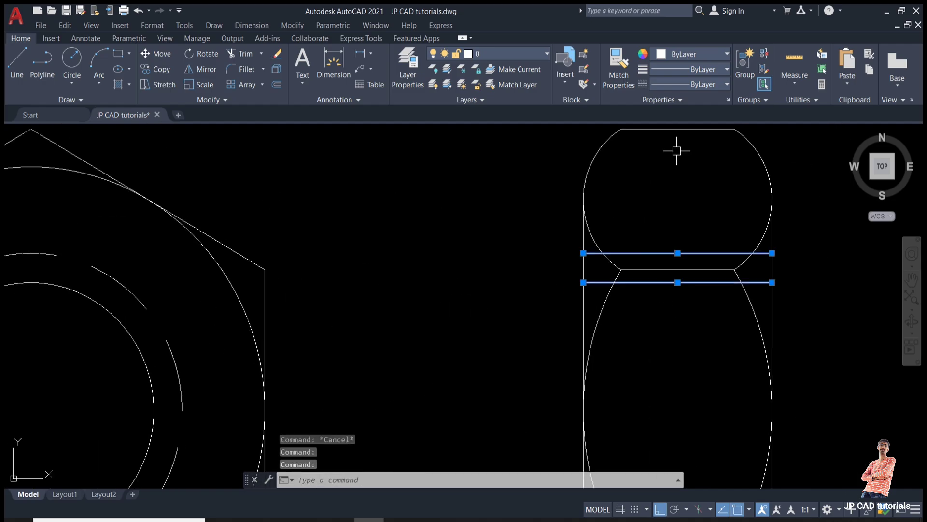
pyautogui.click(691, 84)
pyautogui.click(701, 160)
pyautogui.press('Escape')
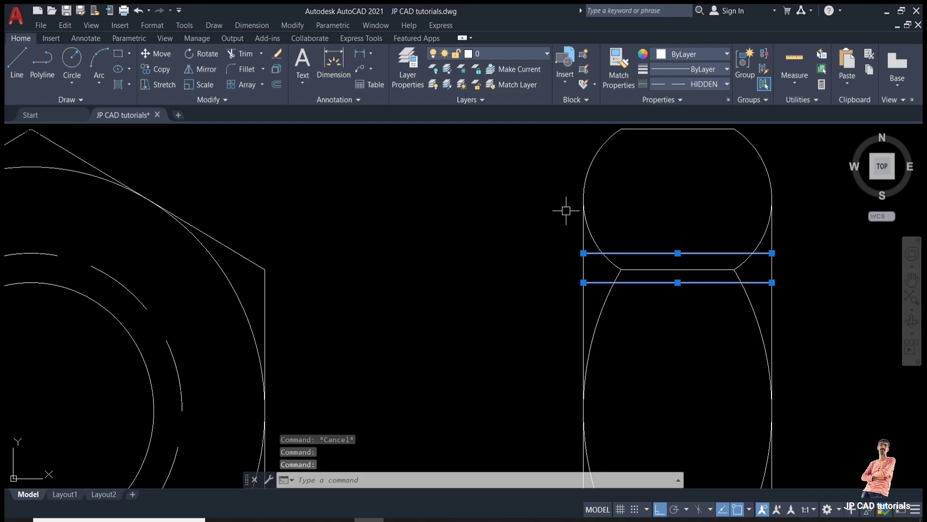
# Set the linetype scale of the two hidden thread lines to 0.2.
pyautogui.write('mo')
pyautogui.press('Return')
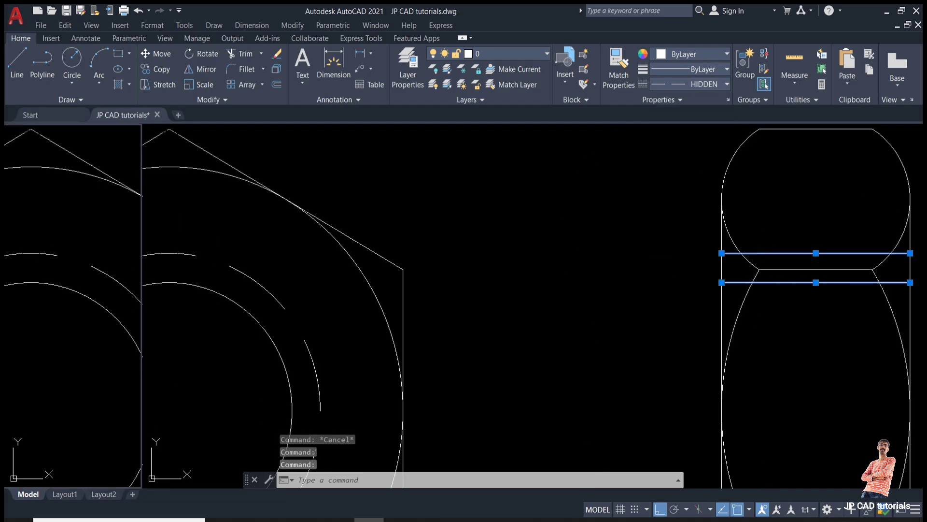
pyautogui.click(100, 220)
pyautogui.write('0')
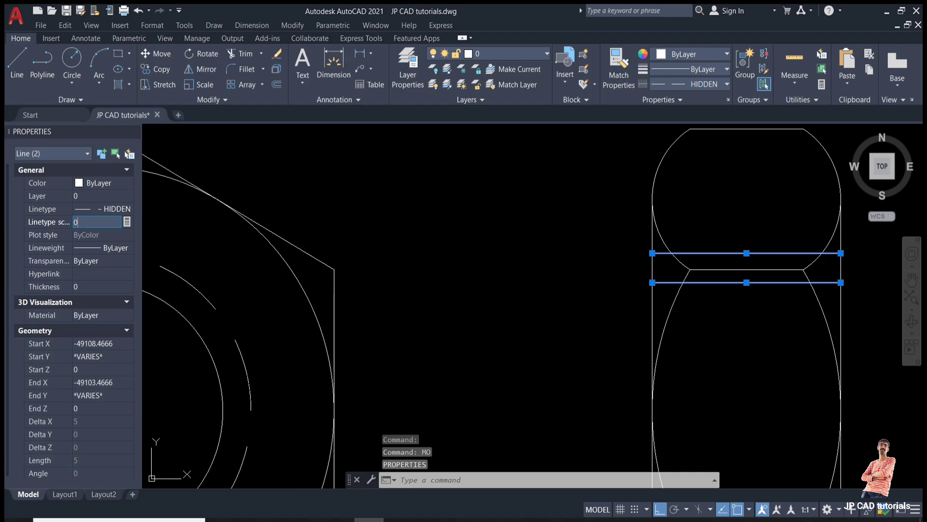
pyautogui.write('.2')
pyautogui.press('Return')
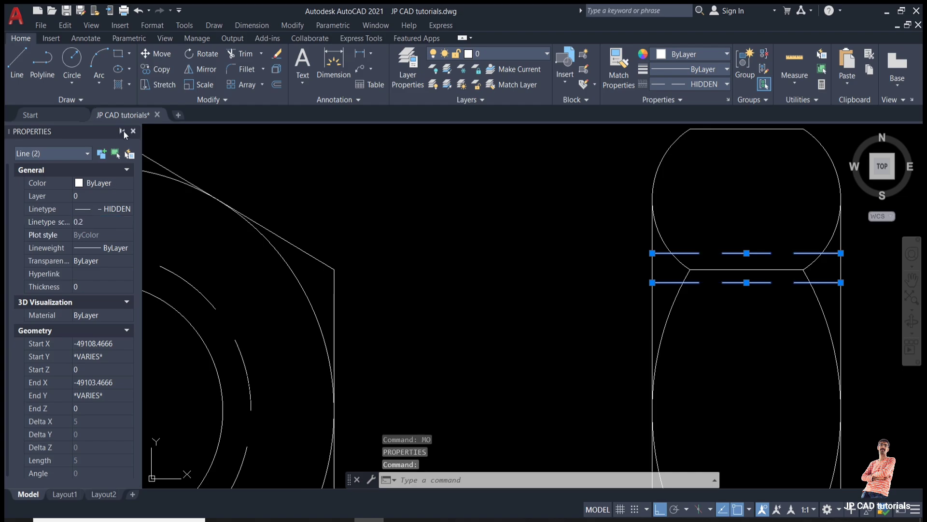
pyautogui.click(133, 132)
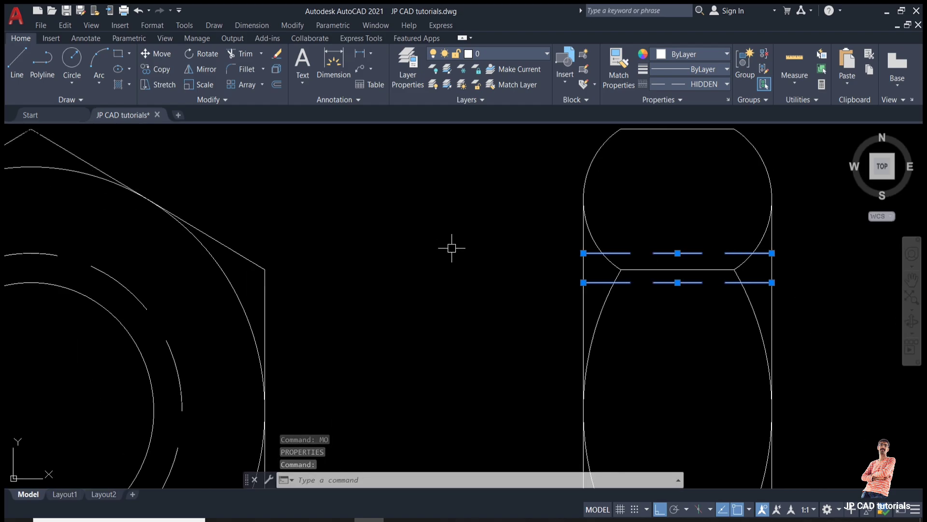
# Mirror the two hidden lines about the nut's horizontal centreline, keeping the originals.
pyautogui.write('mi')
pyautogui.press('Return')
pyautogui.scroll(-3, 540, 245)
pyautogui.moveTo(541, 245); pyautogui.dragTo(588, 219, button='middle')
pyautogui.click(564, 269)
pyautogui.click(461, 270)
pyautogui.press('Return')
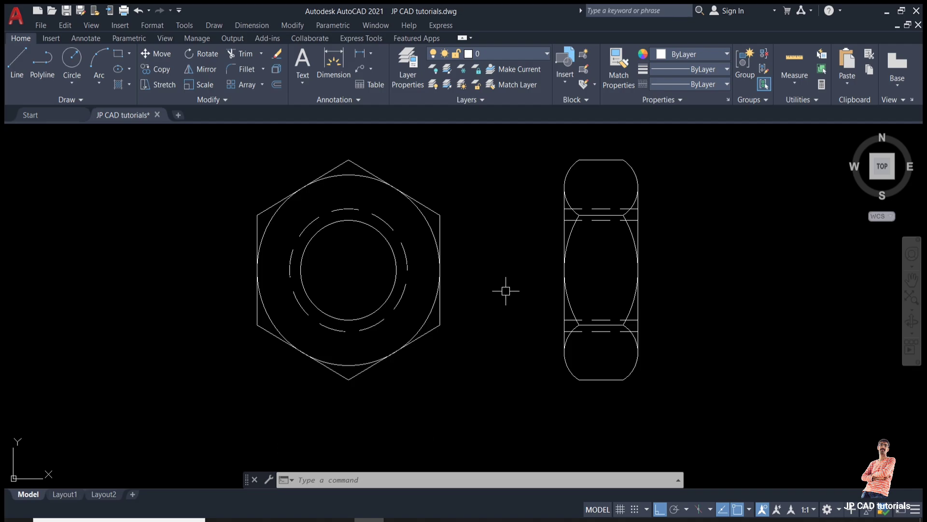
# Move the nut's side view horizontally about 4.2 units closer to the hexagonal view.
pyautogui.press('Escape')
pyautogui.press('Return')
pyautogui.scroll(-2, 505, 290)
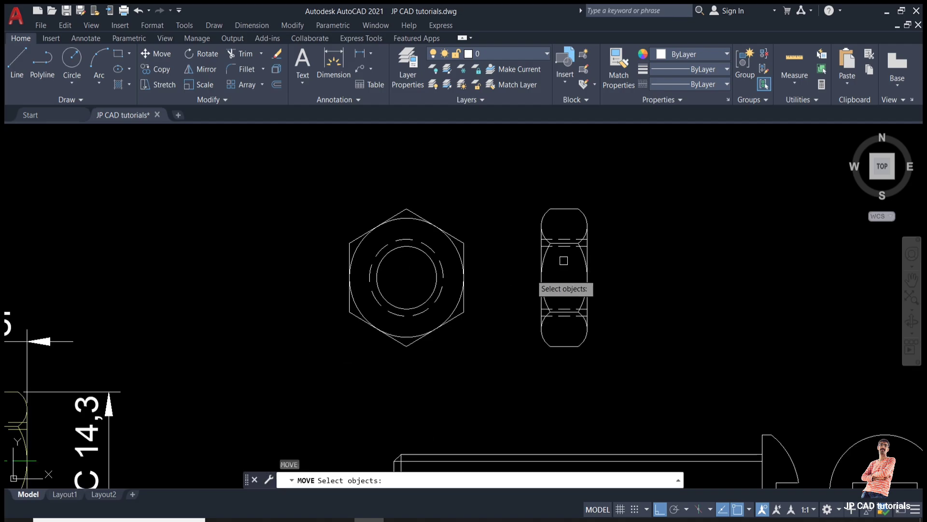
pyautogui.click(649, 144)
pyautogui.click(519, 382)
pyautogui.press('Return')
pyautogui.click(505, 386)
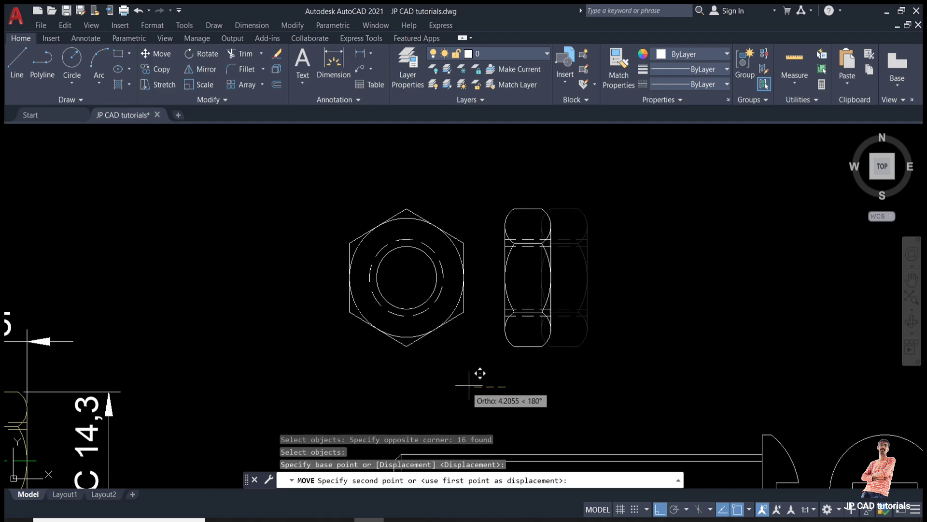
pyautogui.click(469, 386)
pyautogui.press('Escape')
# Move both redrawn nut views horizontally a short way to the right, above the redrawn screw.
pyautogui.scroll(-4, 469, 386)
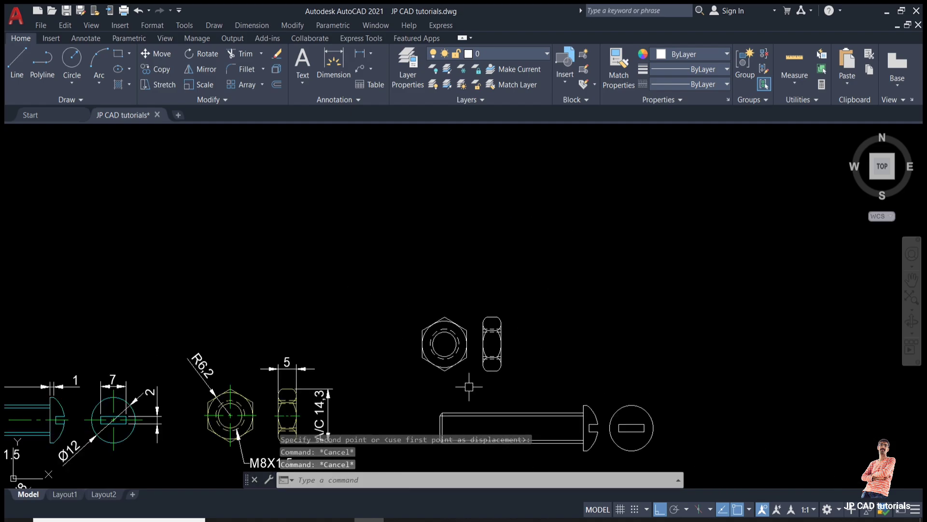
pyautogui.click(563, 254)
pyautogui.click(406, 365)
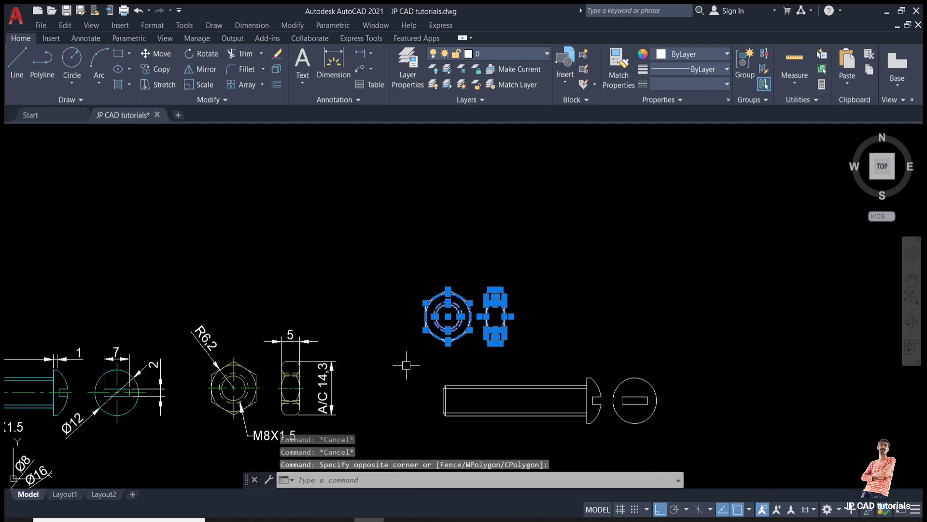
pyautogui.write('m')
pyautogui.press('Return')
pyautogui.click(550, 296)
pyautogui.click(590, 296)
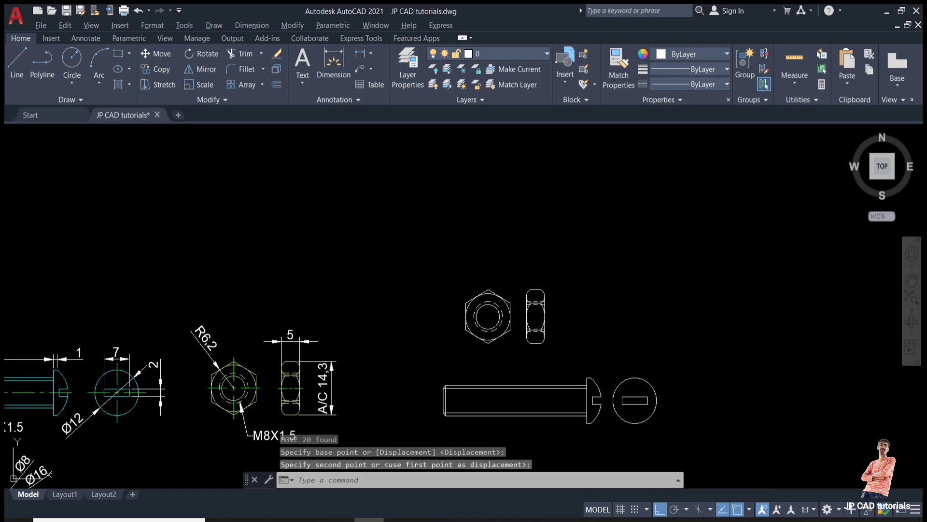
pyautogui.click(547, 247)
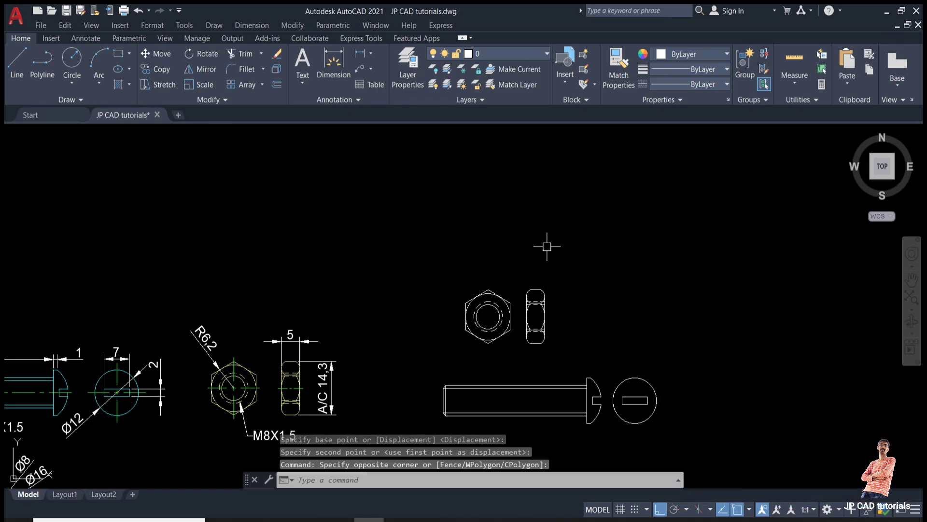
pyautogui.press('Escape')
# Draw the washer's inner circle with diameter 8 below the redrawn screw.
pyautogui.scroll(-2, 547, 246)
pyautogui.scroll(3, 209, 400)
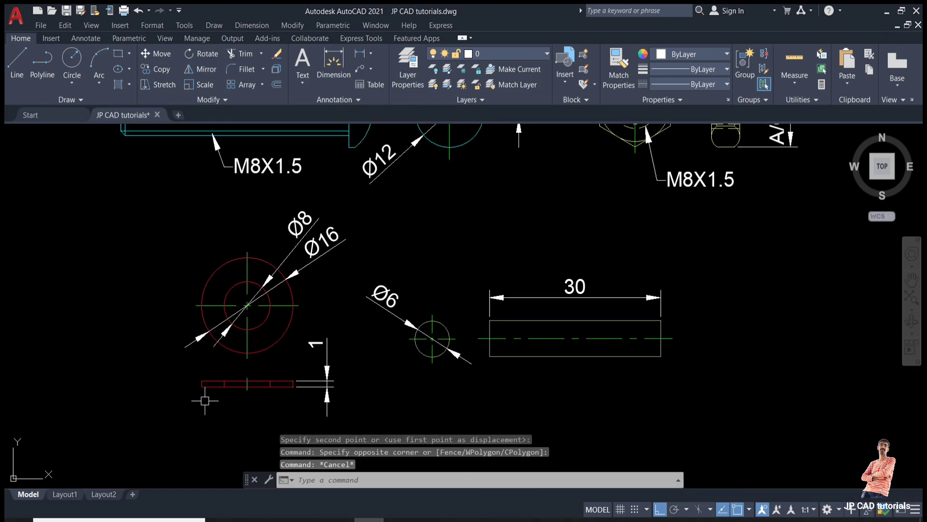
pyautogui.scroll(-2, 273, 360)
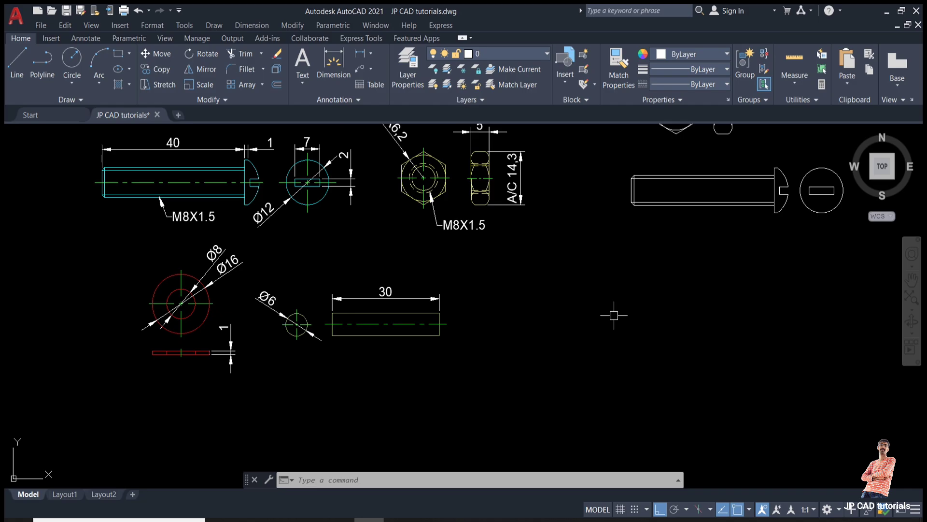
pyautogui.press('Return')
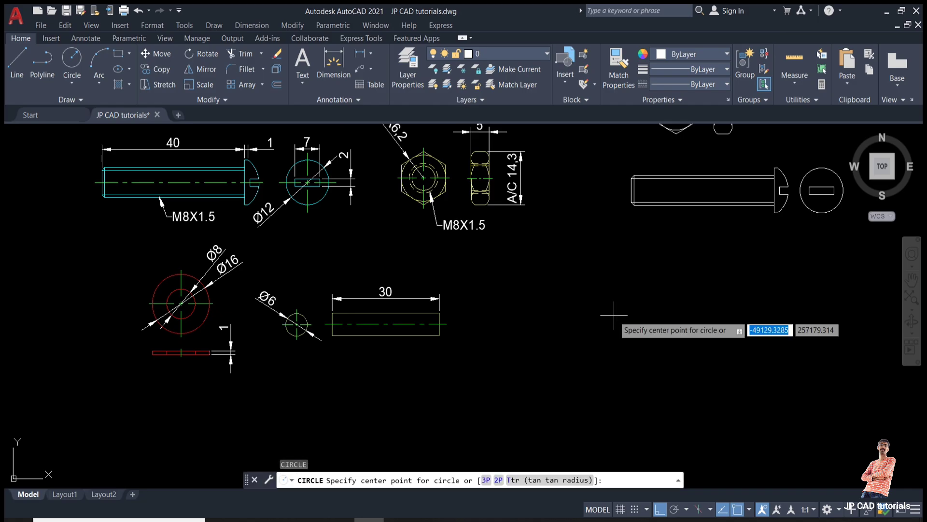
pyautogui.click(665, 307)
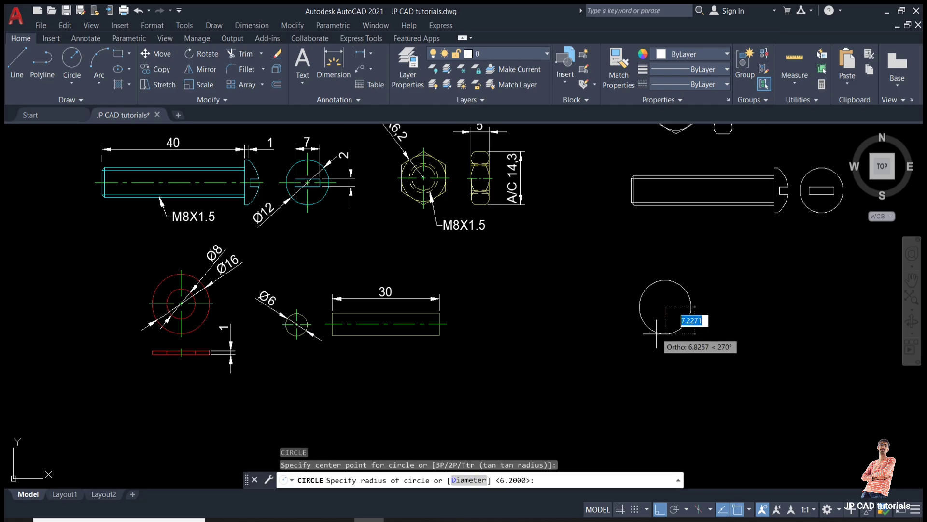
pyautogui.write('d')
pyautogui.press('Return')
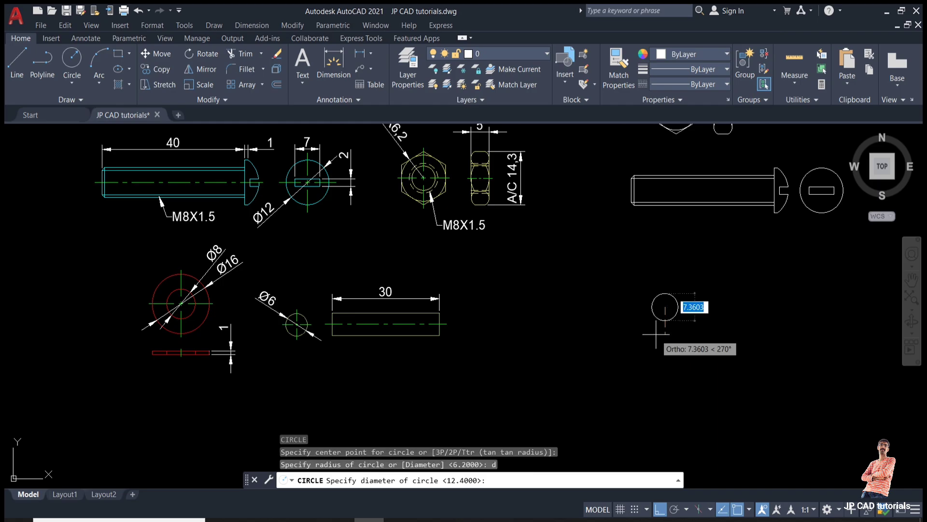
pyautogui.write('8')
pyautogui.press('Return')
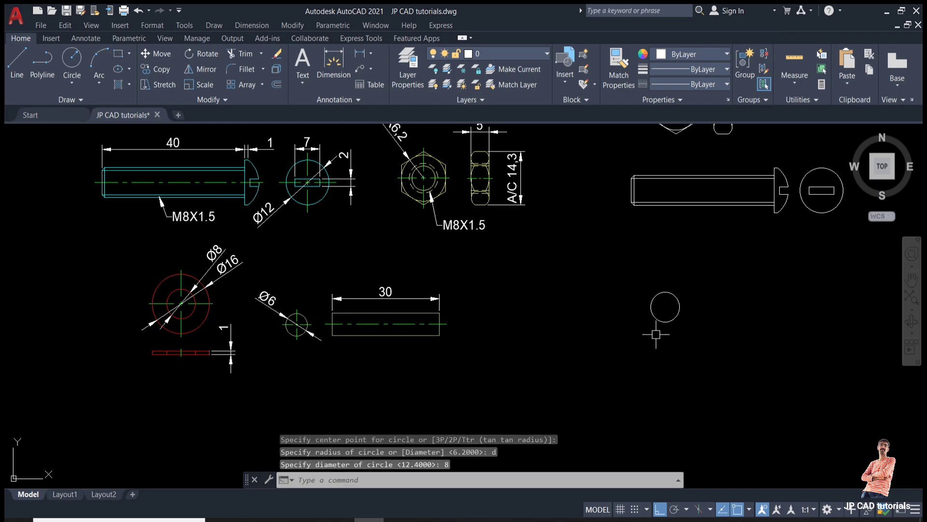
# Draw the washer's outer circle with diameter 16, concentric with the inner circle.
pyautogui.press('Return')
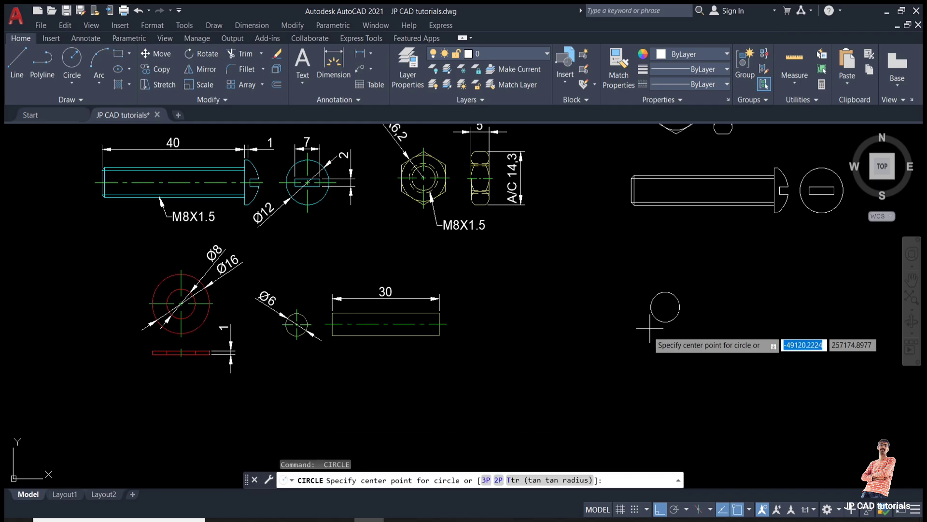
pyautogui.click(665, 307)
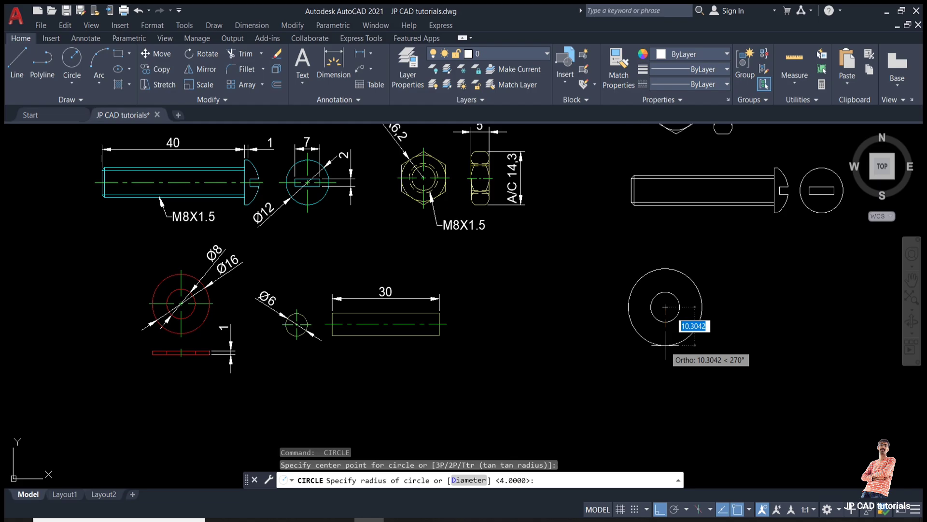
pyautogui.write('d')
pyautogui.press('Return')
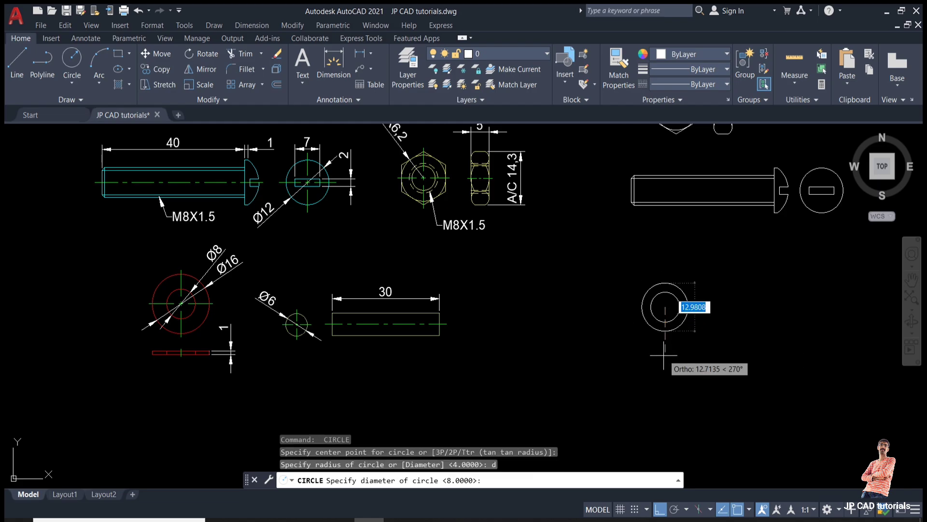
pyautogui.write('16')
pyautogui.press('Return')
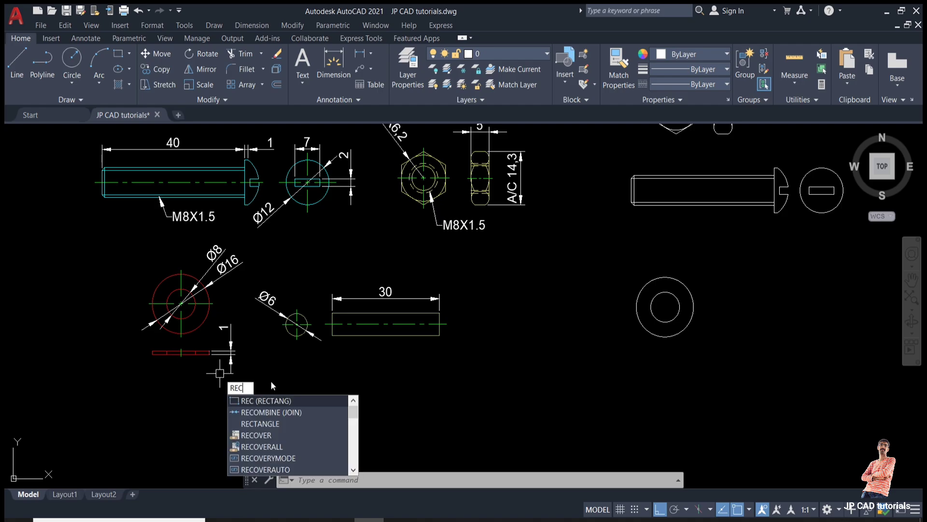
# Draw a rectangle 16 wide and 1 high below the redrawn washer circles as the washer's edge view.
pyautogui.press('Return')
pyautogui.click(603, 380)
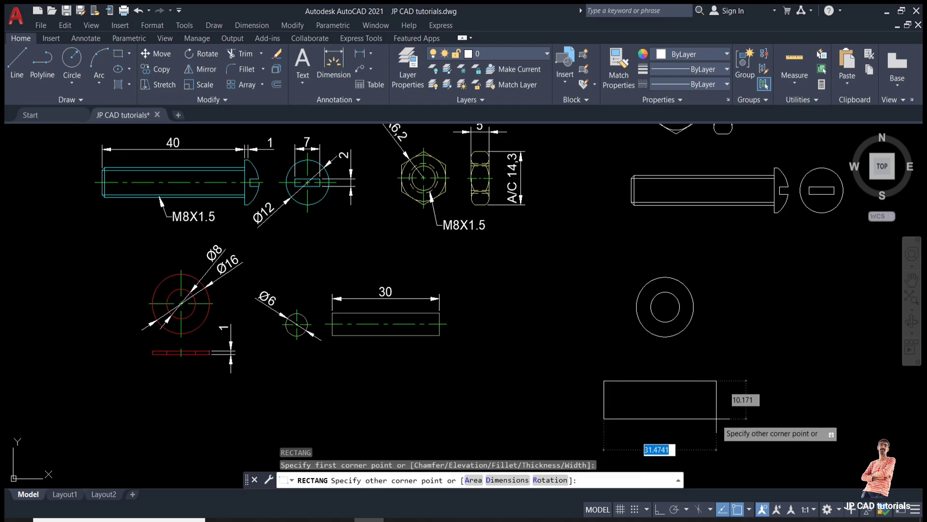
pyautogui.write('16')
pyautogui.press('Tab')
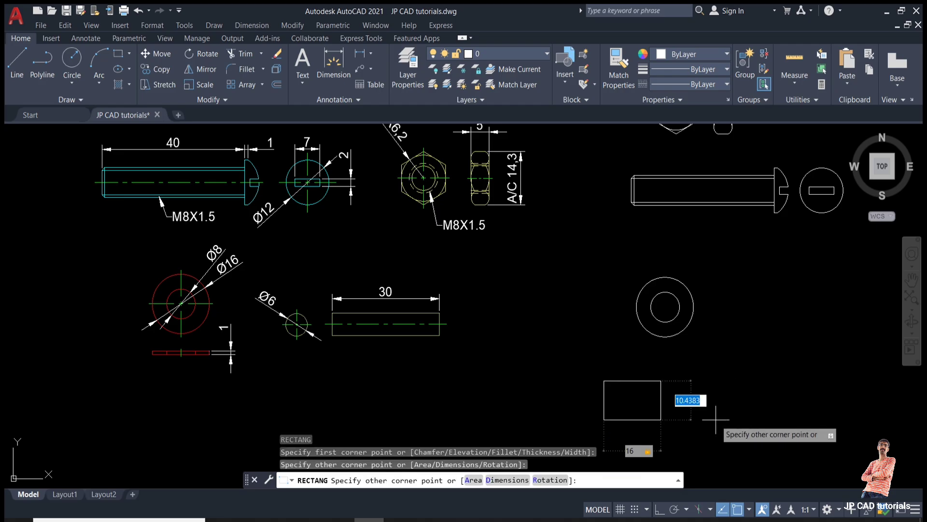
pyautogui.press('Return')
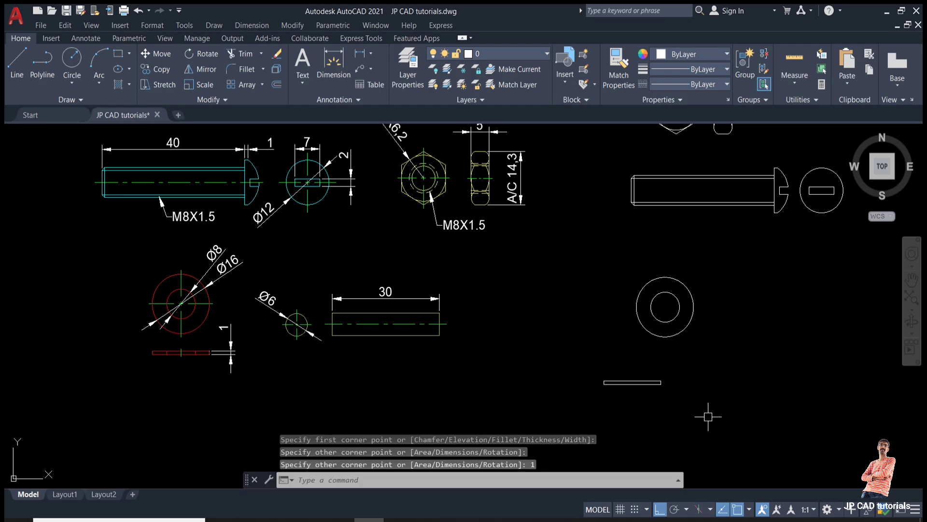
pyautogui.press('Escape')
pyautogui.click(669, 396)
pyautogui.click(634, 369)
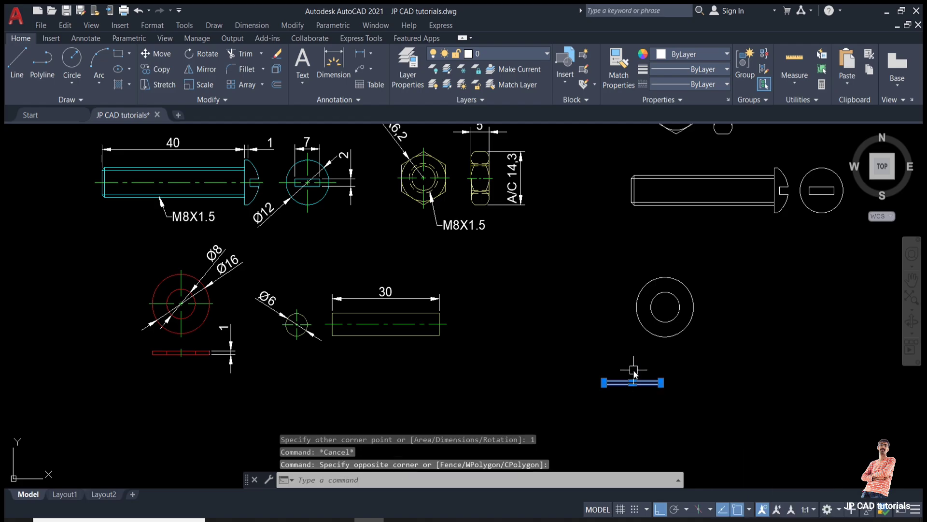
pyautogui.write('m')
pyautogui.press('Escape')
pyautogui.press('Escape')
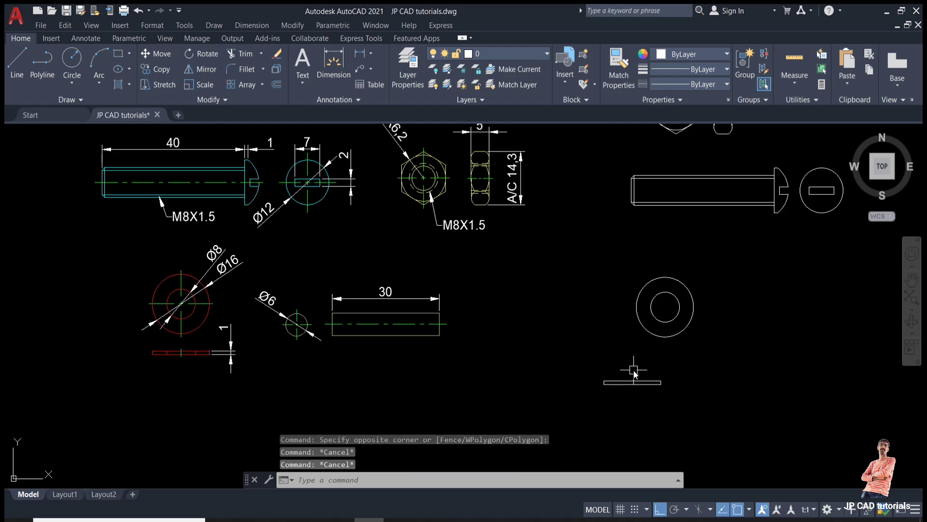
# Draw a vertical construction line from the washer's centre down past the level of the edge-view rectangle.
pyautogui.write('l')
pyautogui.press('Return')
pyautogui.click(666, 308)
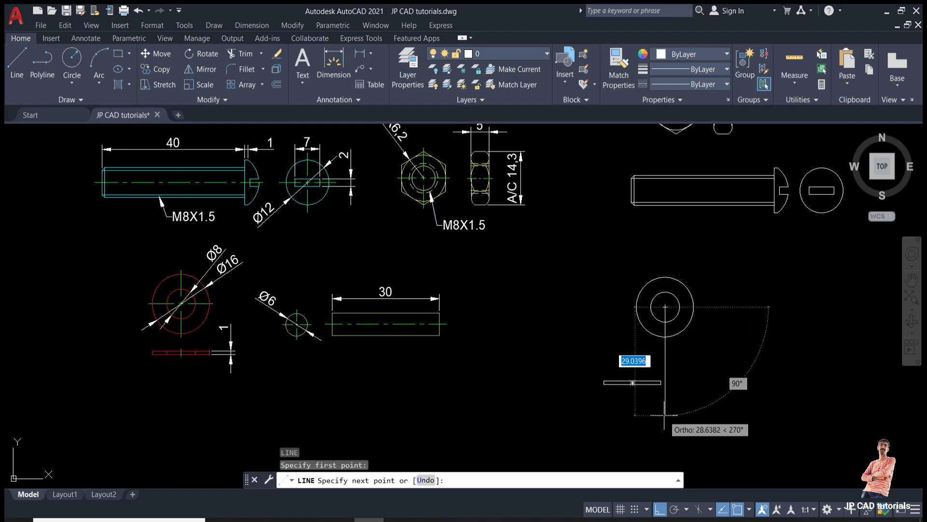
pyautogui.click(665, 415)
pyautogui.press('Return')
pyautogui.press('Escape')
# Move the washer's edge-view rectangle horizontally by its midpoint so it is centred on the vertical construction line.
pyautogui.click(631, 384)
pyautogui.press('Return')
pyautogui.scroll(4, 625, 381)
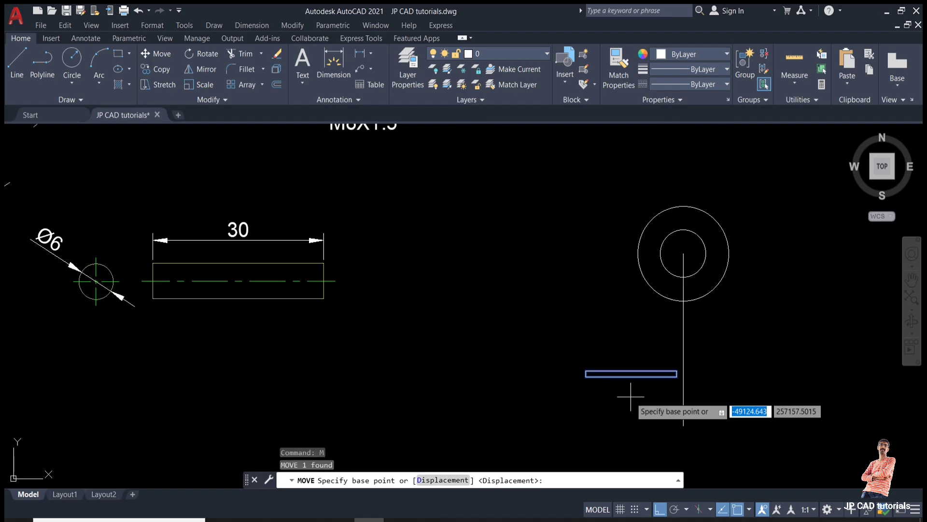
pyautogui.click(629, 360)
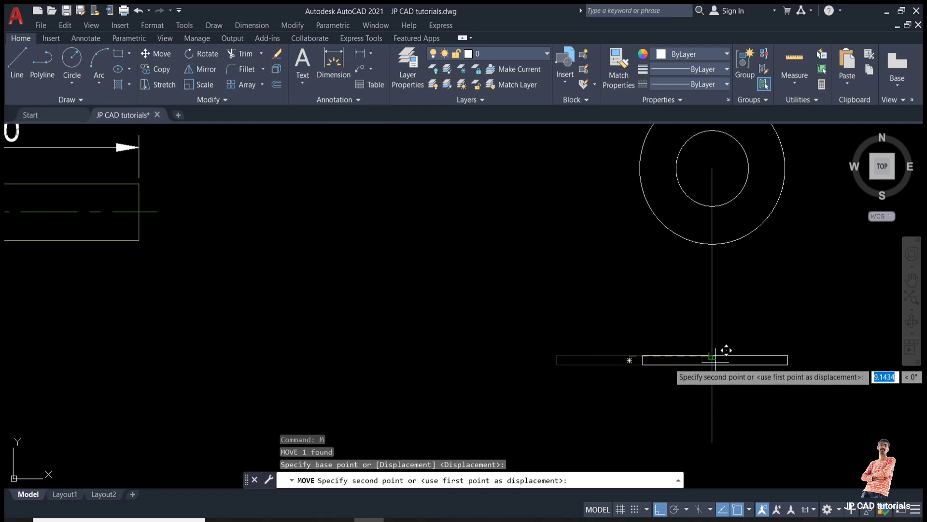
pyautogui.click(712, 356)
pyautogui.press('Escape')
pyautogui.press('Escape')
pyautogui.click(729, 292)
pyautogui.click(662, 310)
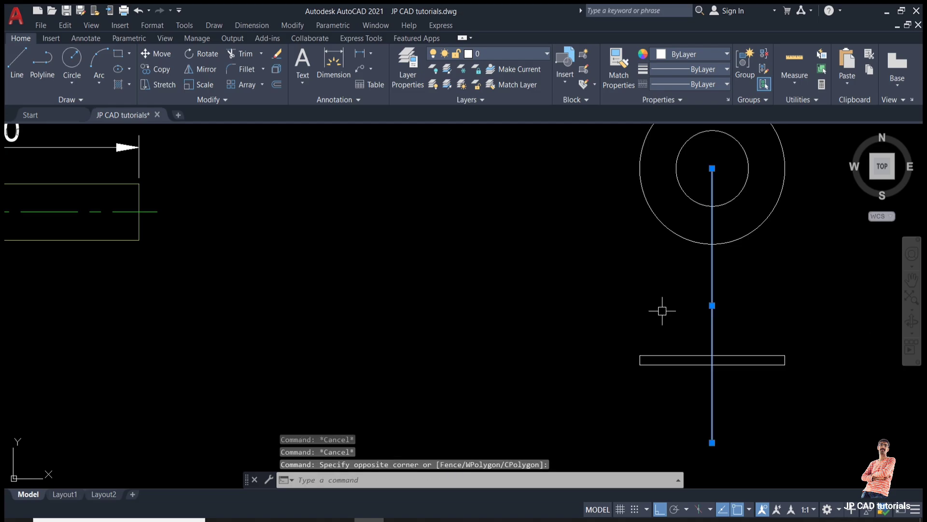
pyautogui.press('Escape')
pyautogui.press('Escape')
# Offset the washer's vertical construction line by 4 to both sides to project the inner hole's edges.
pyautogui.scroll(-4, 711, 332)
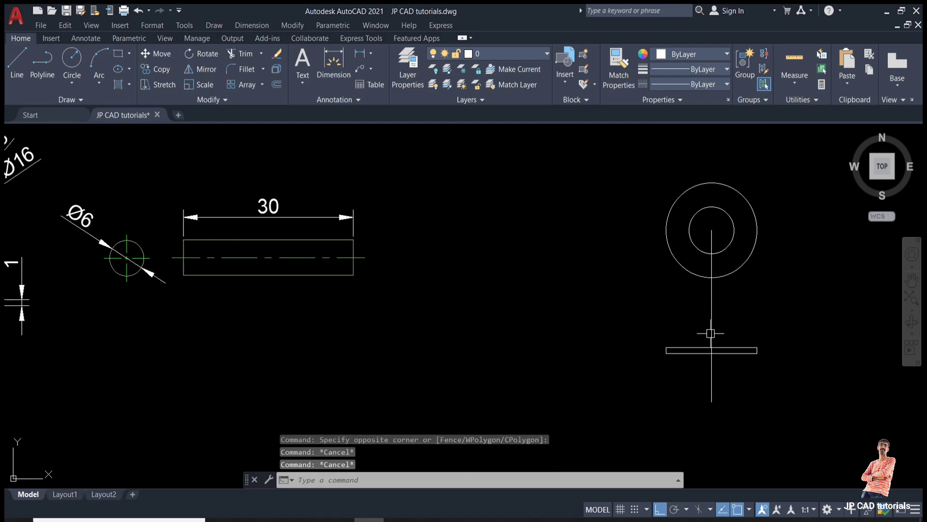
pyautogui.scroll(3, 256, 217)
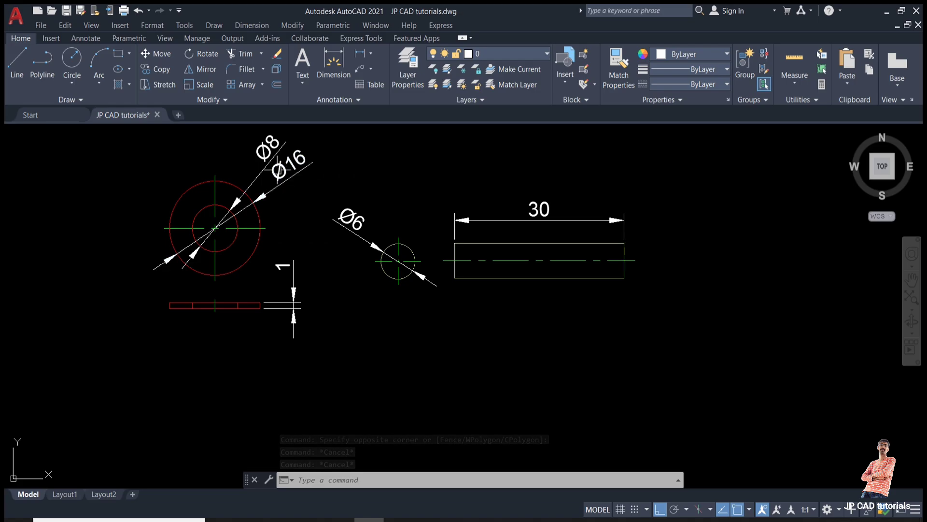
pyautogui.scroll(-1, 220, 246)
pyautogui.scroll(3, 708, 321)
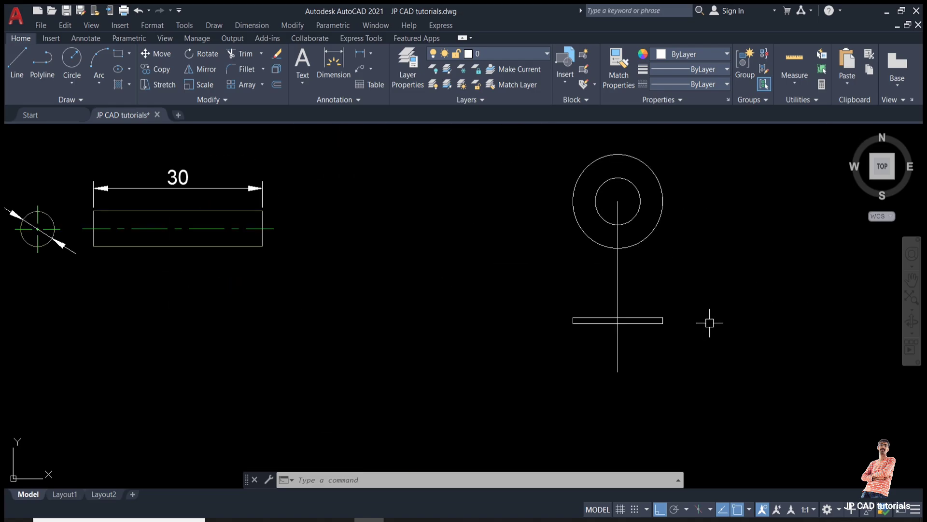
pyautogui.write('o')
pyautogui.press('Return')
pyautogui.write('4')
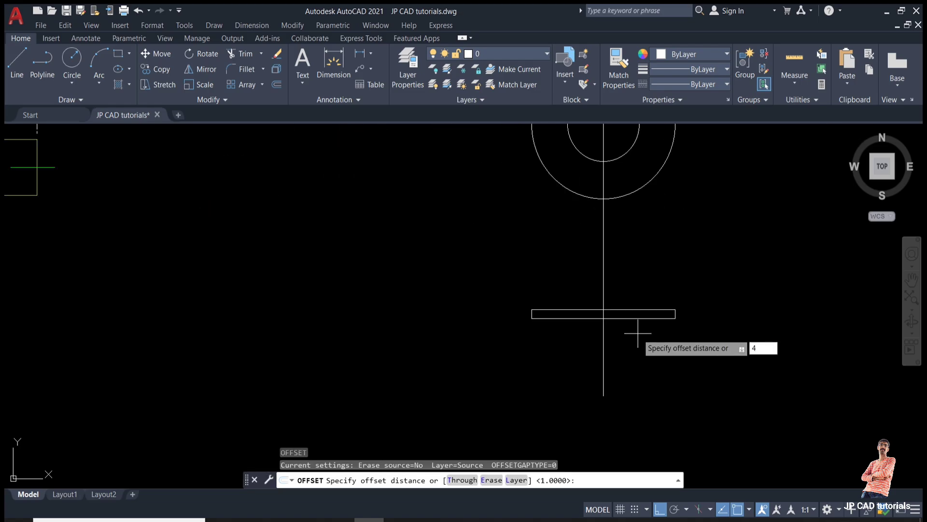
pyautogui.press('Return')
pyautogui.click(603, 297)
pyautogui.click(635, 287)
pyautogui.click(604, 290)
pyautogui.click(559, 285)
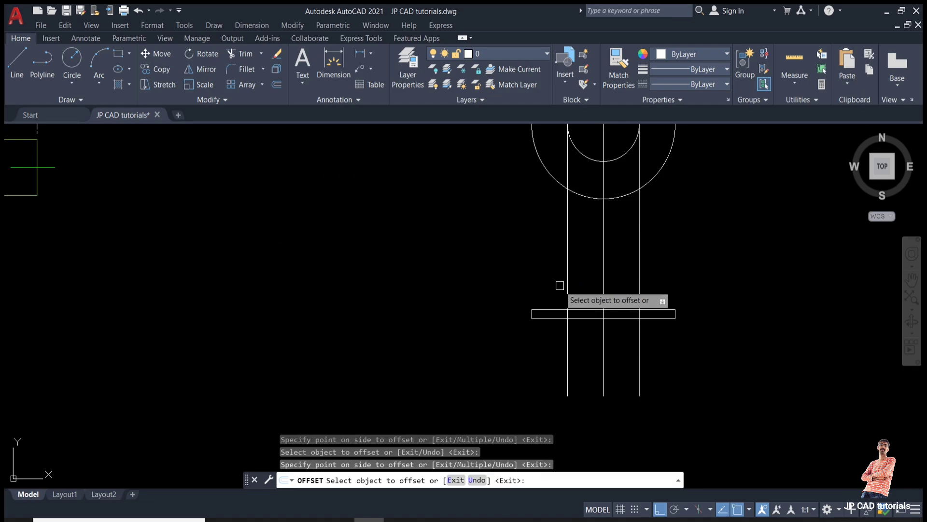
pyautogui.press('Escape')
pyautogui.press('Escape')
# Trim the three vertical lines just above and below the washer's edge-view rectangle.
pyautogui.write('tr')
pyautogui.press('Return')
pyautogui.click(685, 252)
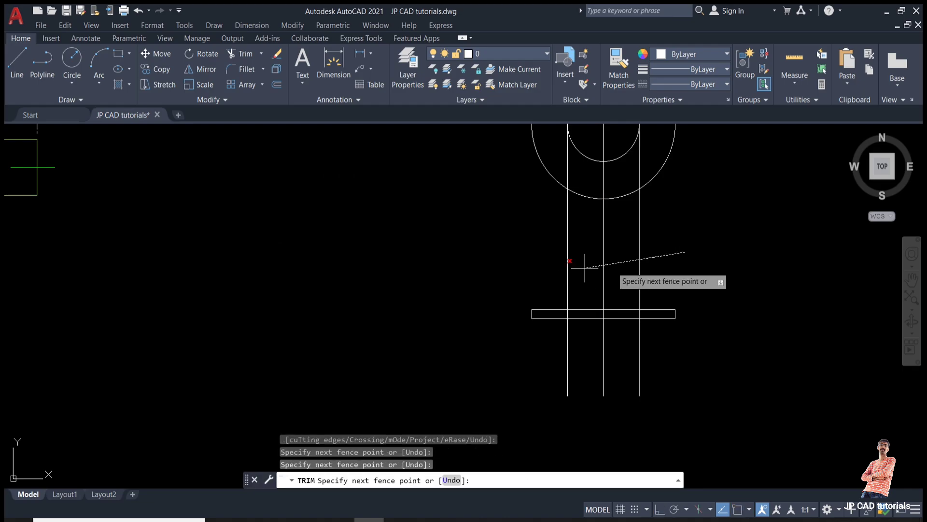
pyautogui.click(549, 273)
pyautogui.click(715, 346)
pyautogui.click(505, 332)
pyautogui.press('Escape')
# Erase the three leftover vertical line pieces inside the washer's circular view.
pyautogui.moveTo(505, 332); pyautogui.dragTo(488, 472, button='middle')
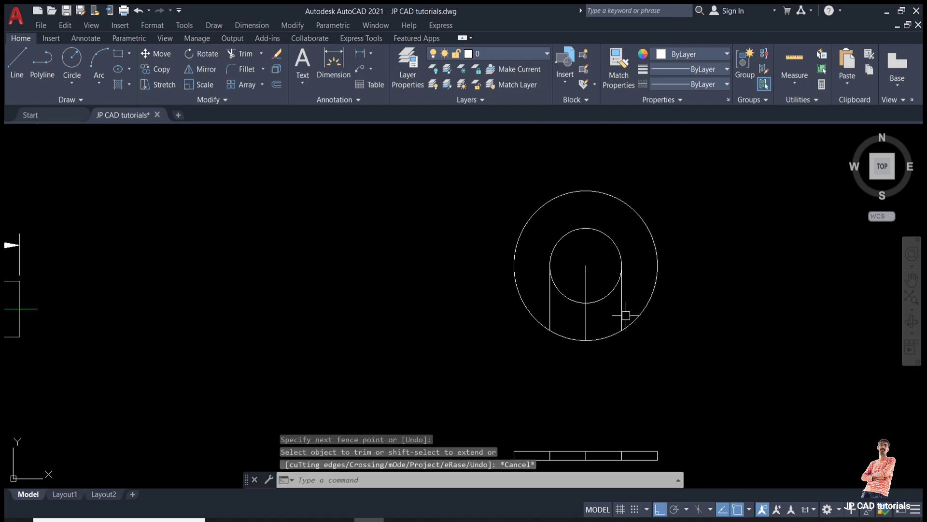
pyautogui.press('Escape')
pyautogui.write('e')
pyautogui.press('Return')
pyautogui.click(624, 313)
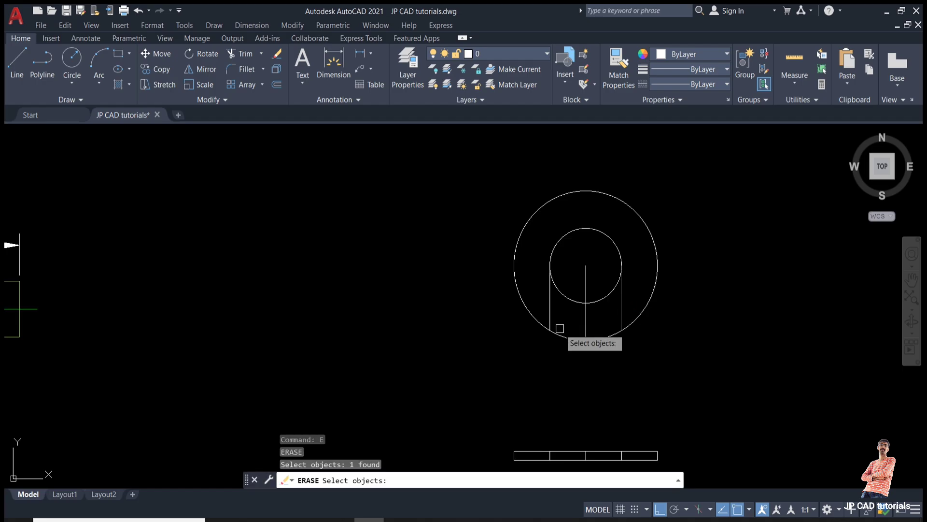
pyautogui.click(581, 319)
pyautogui.click(564, 314)
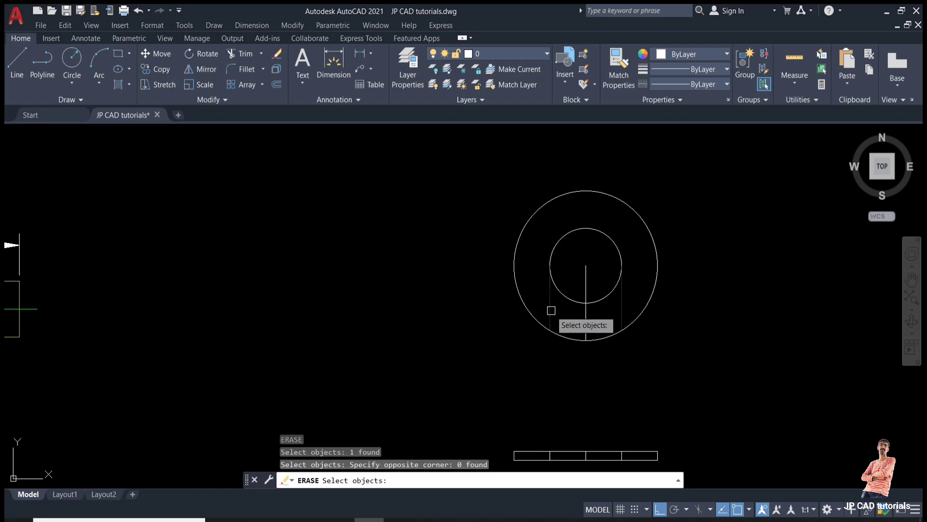
pyautogui.click(587, 321)
pyautogui.click(551, 285)
pyautogui.scroll(-2, 555, 280)
pyautogui.scroll(4, 578, 384)
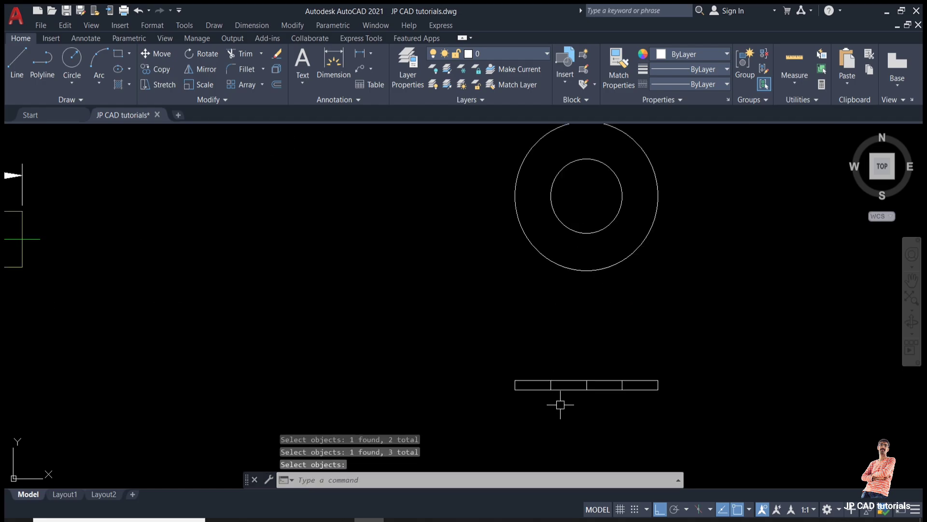
# Delete the middle vertical line from the washer's edge view, keeping the two hole-edge lines.
pyautogui.click(571, 344)
pyautogui.click(623, 440)
pyautogui.press('Delete')
# Move the washer's complete edge view straight up, closer beneath the circular view.
pyautogui.scroll(-4, 555, 351)
pyautogui.moveTo(554, 350); pyautogui.dragTo(553, 346, button='middle')
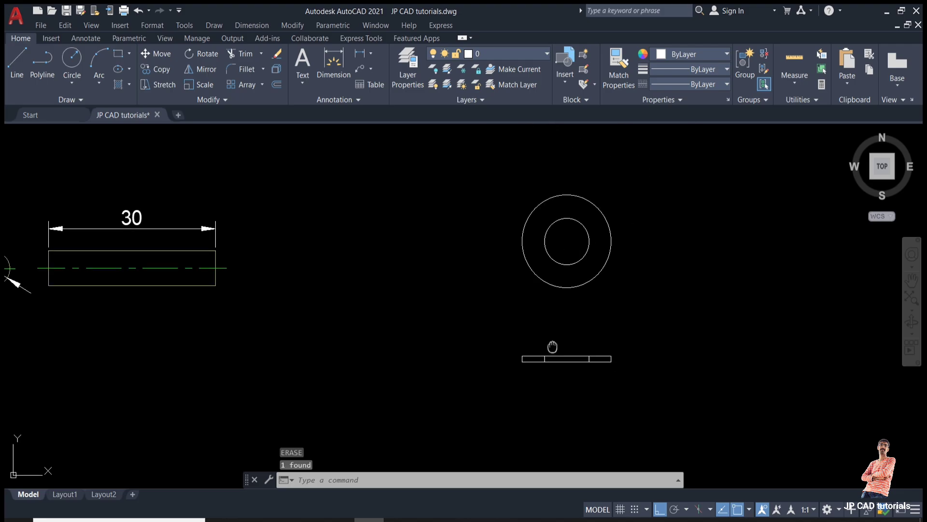
pyautogui.click(504, 329)
pyautogui.click(609, 386)
pyautogui.press('Return')
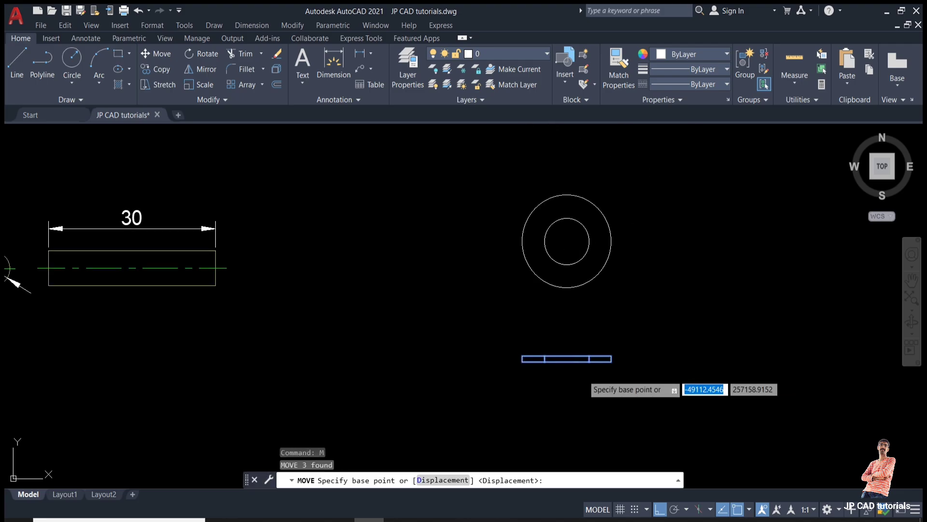
pyautogui.click(581, 375)
pyautogui.click(588, 320)
pyautogui.press('Escape')
pyautogui.scroll(-3, 586, 319)
pyautogui.moveTo(577, 318); pyautogui.dragTo(604, 343, button='middle')
pyautogui.click(64, 257)
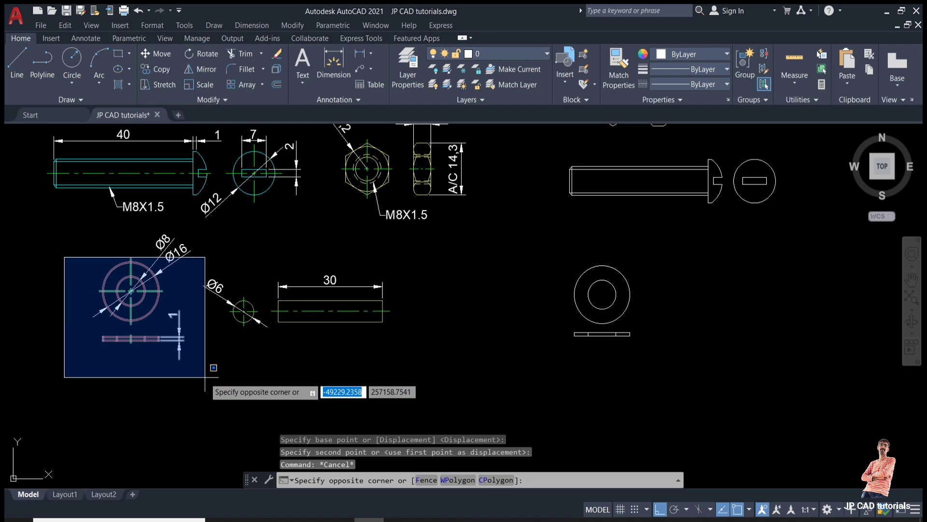
pyautogui.press('Escape')
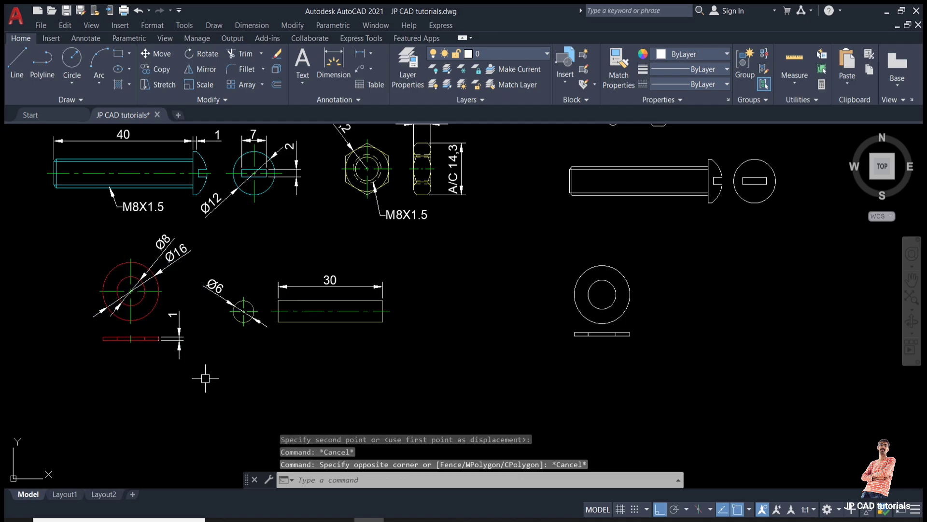
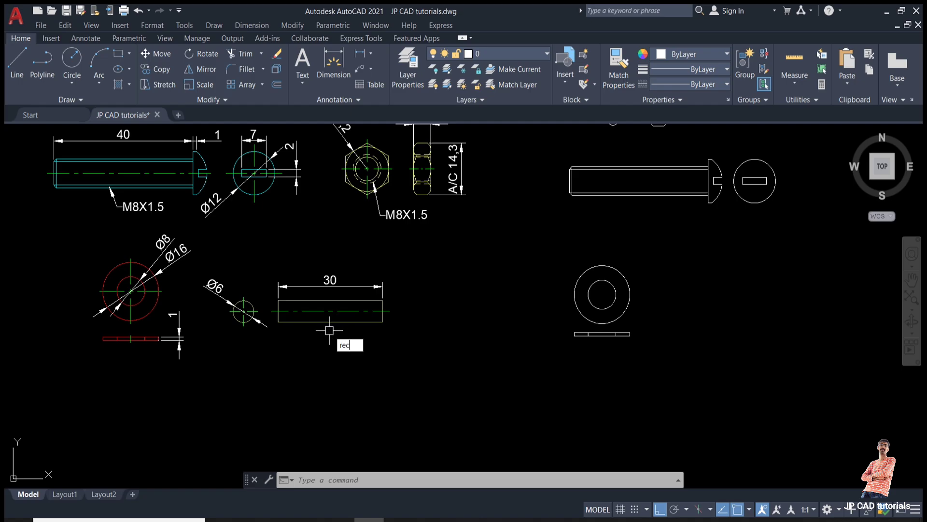
# Draw the pin's side view as a 30 by 6 rectangle beside the redrawn washer.
pyautogui.press('Return')
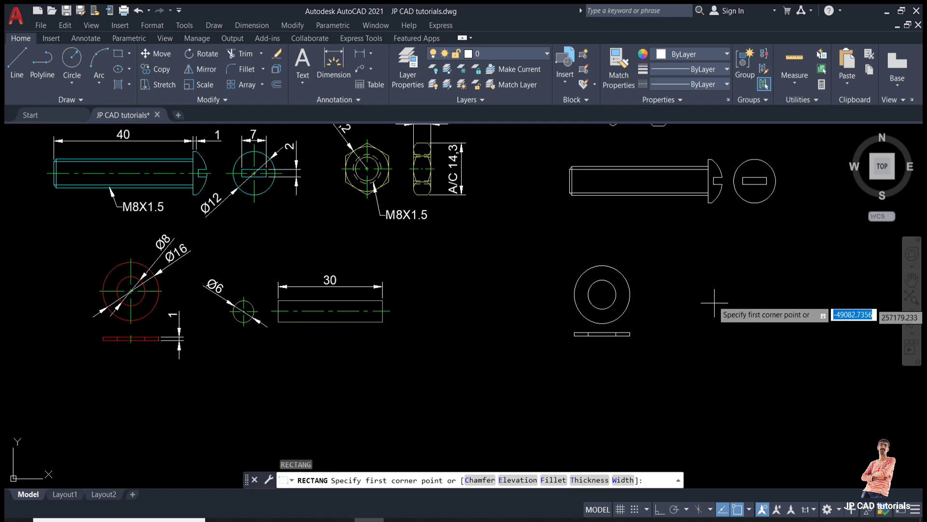
pyautogui.click(707, 287)
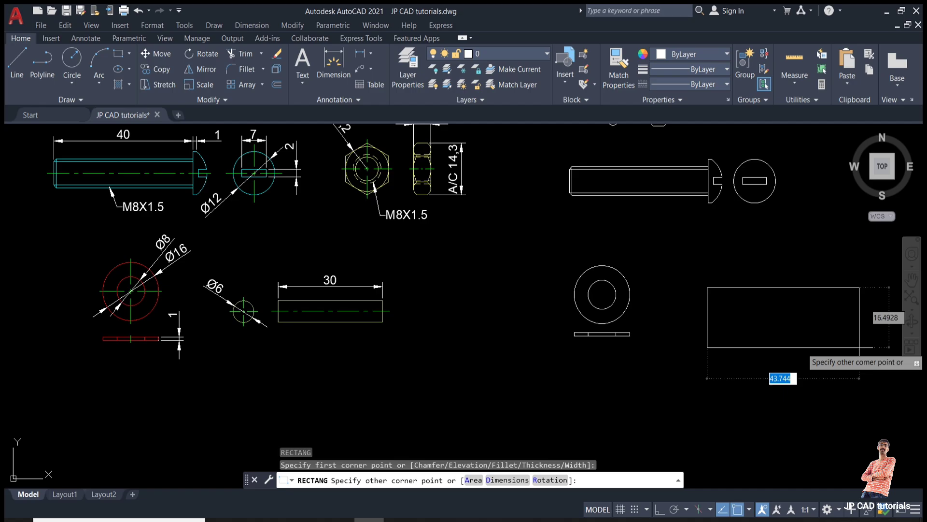
pyautogui.write('30')
pyautogui.press('Tab')
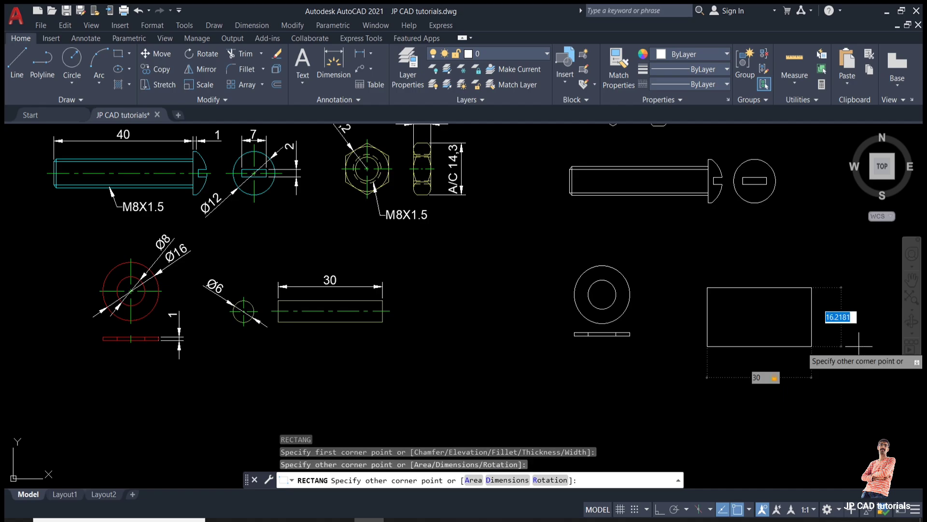
pyautogui.press('Return')
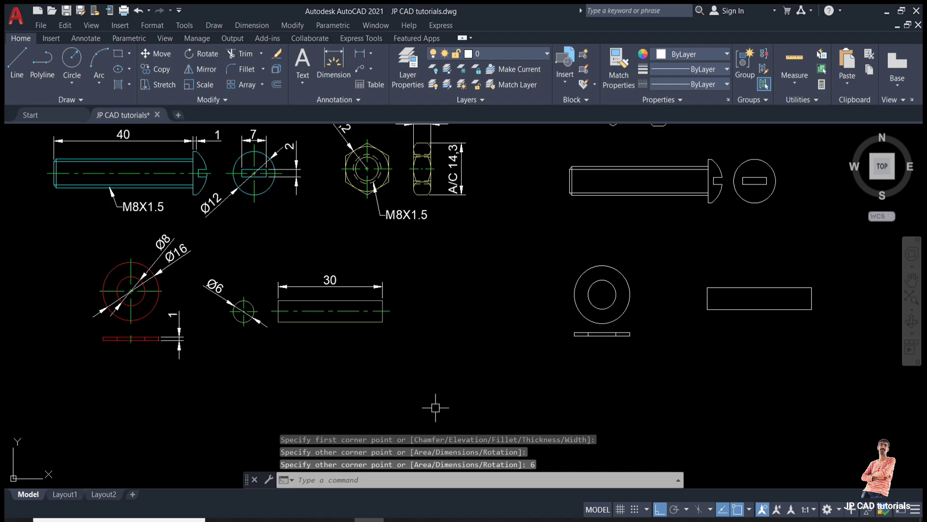
pyautogui.click(262, 265)
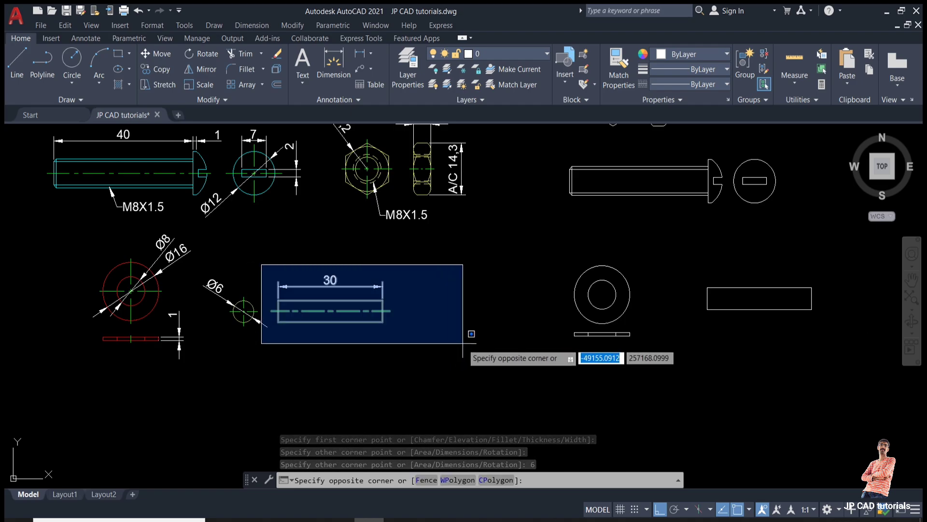
pyautogui.press('Escape')
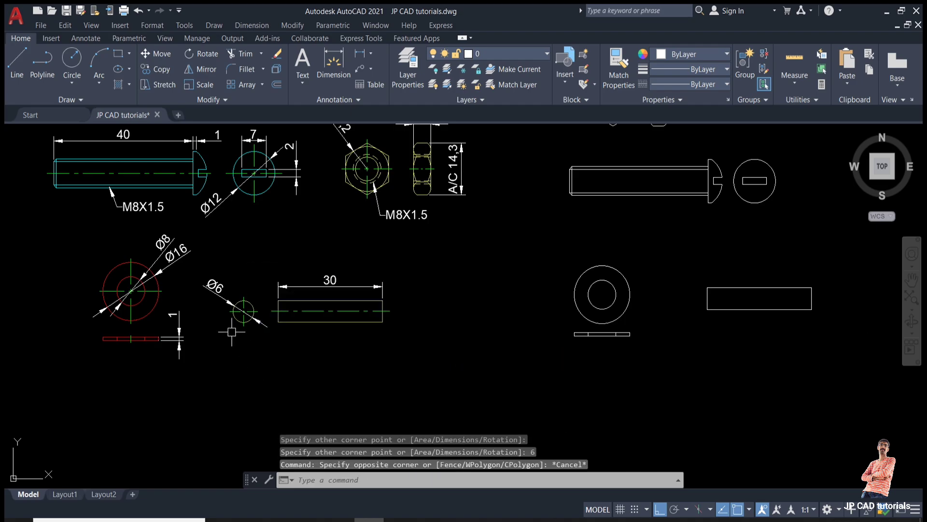
# Draw the pin's end view as a circle with diameter 6 to the right of the 30 by 6 rectangle.
pyautogui.press('Return')
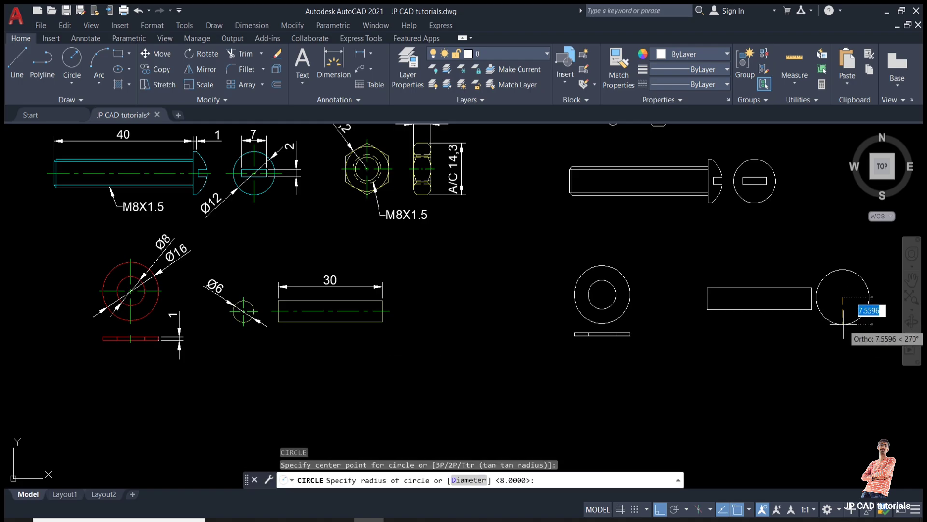
pyautogui.write('d')
pyautogui.press('Return')
pyautogui.write('6')
pyautogui.press('Return')
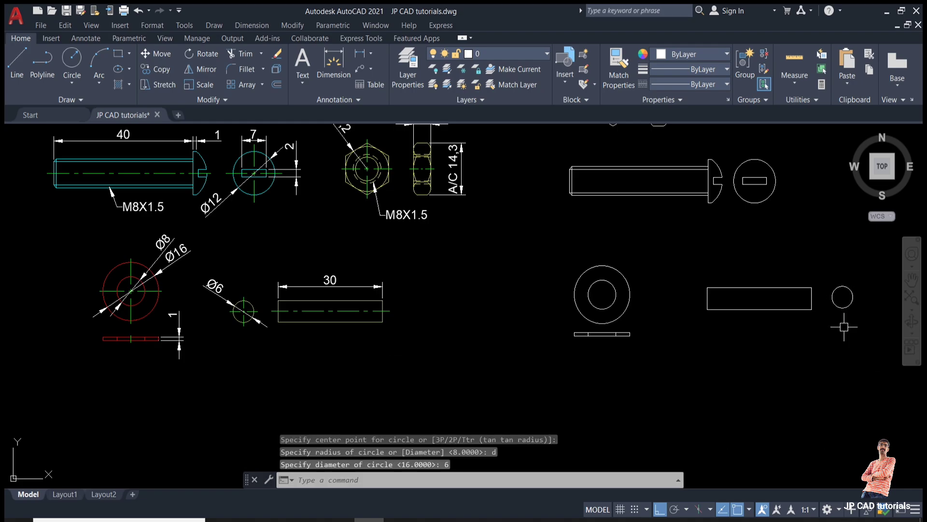
pyautogui.scroll(4, 844, 327)
pyautogui.press('Escape')
pyautogui.press('Escape')
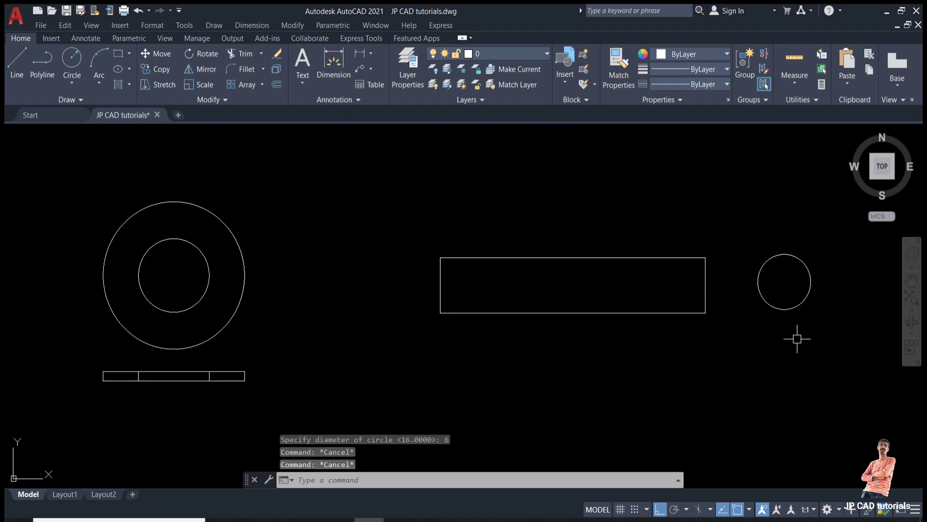
# Draw a horizontal construction line from the midpoint of the pin rectangle's right edge past the end-view circle.
pyautogui.write('l')
pyautogui.press('Return')
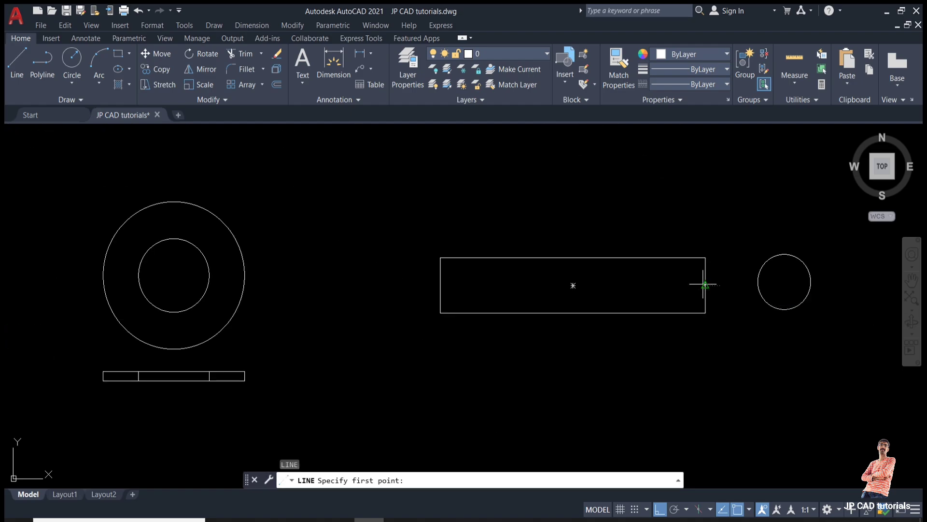
pyautogui.click(705, 285)
pyautogui.click(869, 285)
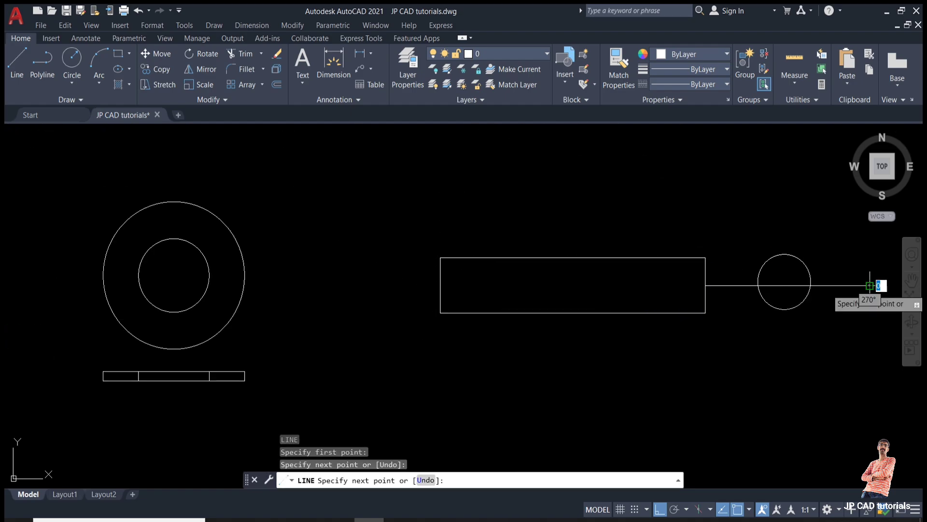
# Move the pin's end-view circle by its centre onto the midpoint of the horizontal construction line.
pyautogui.press('Escape')
pyautogui.press('Escape')
pyautogui.click(783, 309)
pyautogui.click(768, 325)
pyautogui.write('m')
pyautogui.press('Return')
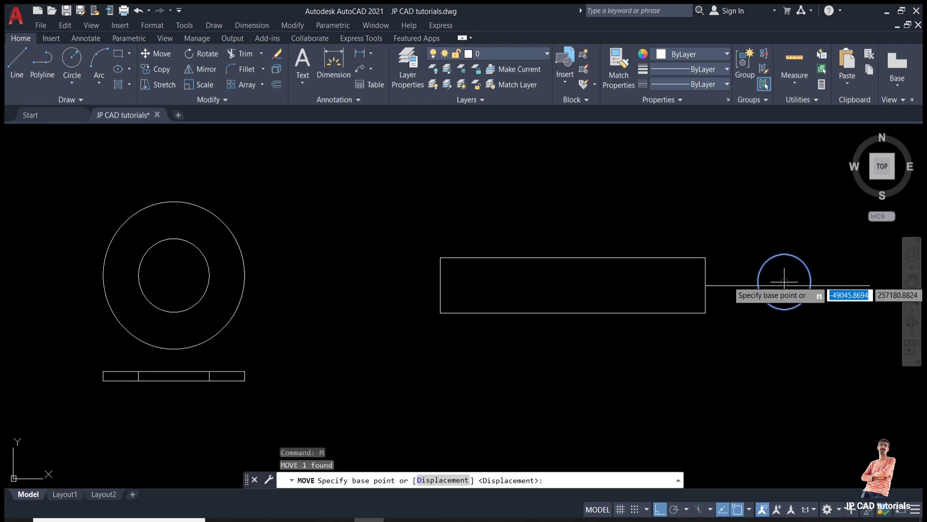
pyautogui.click(784, 282)
pyautogui.click(787, 285)
# Erase the horizontal construction line between the pin rectangle and the end-view circle.
pyautogui.click(741, 285)
pyautogui.write('e')
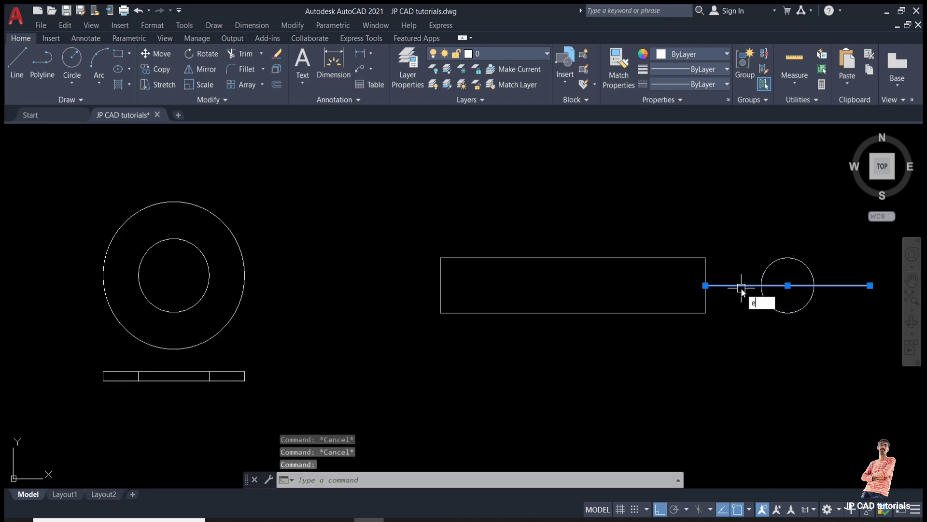
pyautogui.press('Return')
# Move the pin's end-view circle horizontally closer to the right edge of the 30 by 6 rectangle.
pyautogui.click(762, 294)
pyautogui.write('m')
pyautogui.press('Return')
pyautogui.click(726, 379)
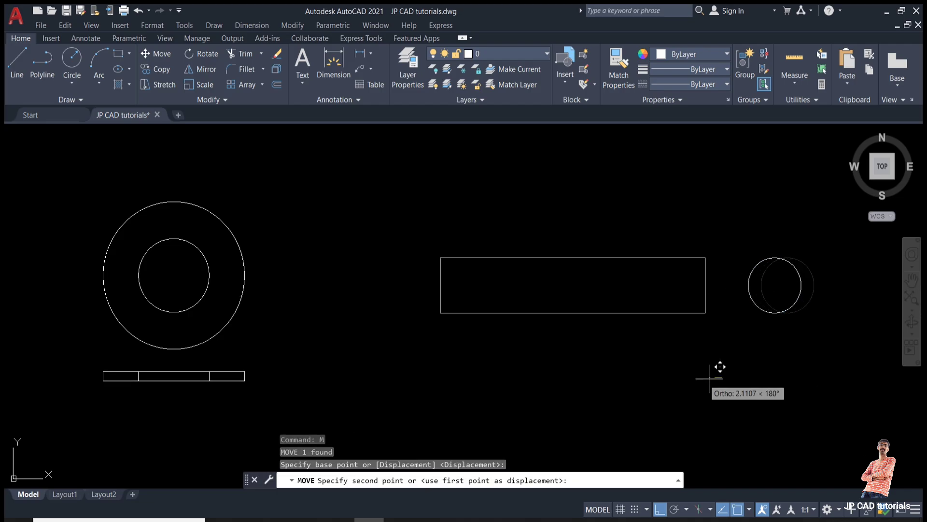
pyautogui.click(682, 372)
pyautogui.press('Escape')
pyautogui.scroll(-6, 676, 335)
pyautogui.moveTo(675, 337)
pyautogui.mouseDown(button='middle')
pyautogui.moveTo(677, 360)
pyautogui.moveTo(754, 383)
pyautogui.moveTo(766, 317)
pyautogui.moveTo(820, 309)
pyautogui.mouseUp(button='middle')
pyautogui.scroll(2, 680, 345)
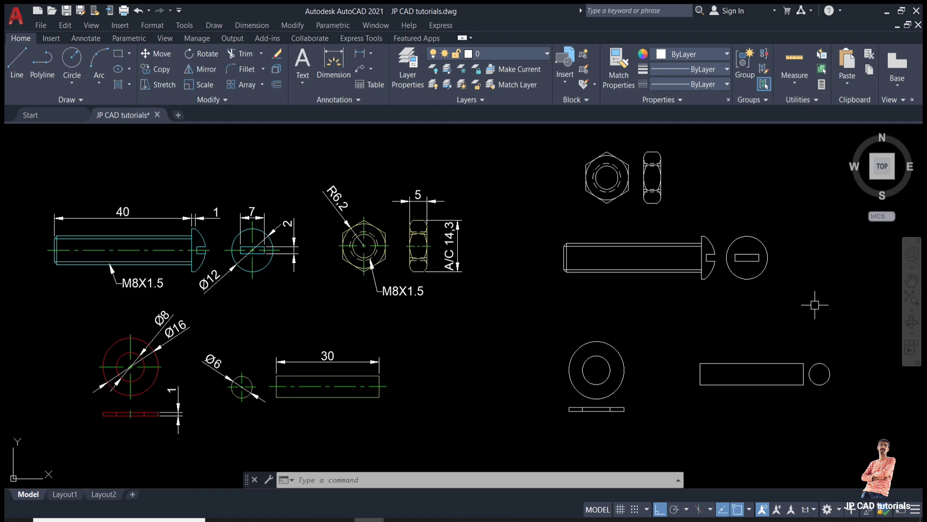
pyautogui.click(698, 269)
pyautogui.press('Escape')
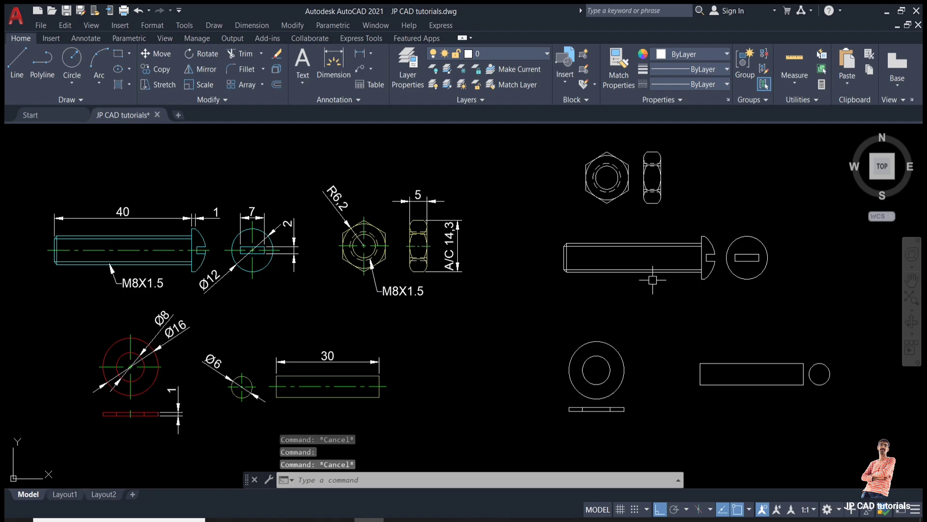
pyautogui.click(653, 280)
pyautogui.click(609, 252)
pyautogui.press('Escape')
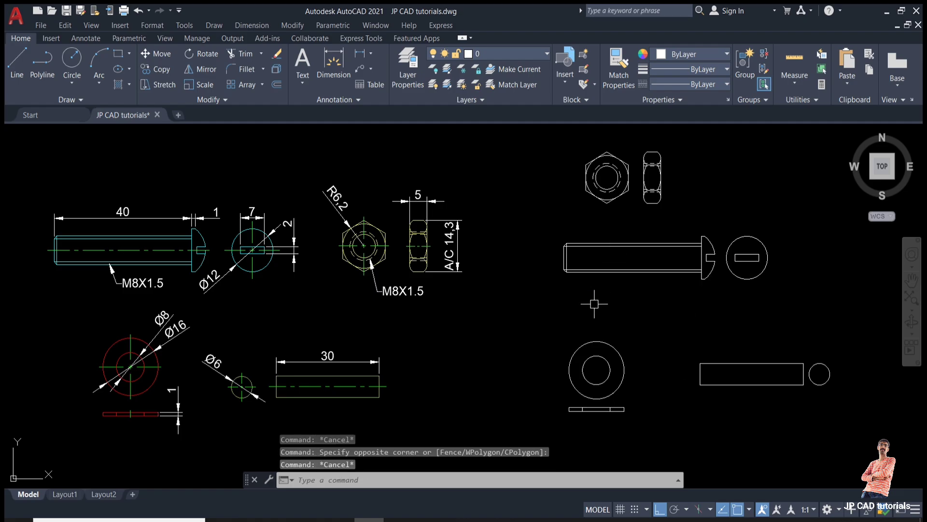